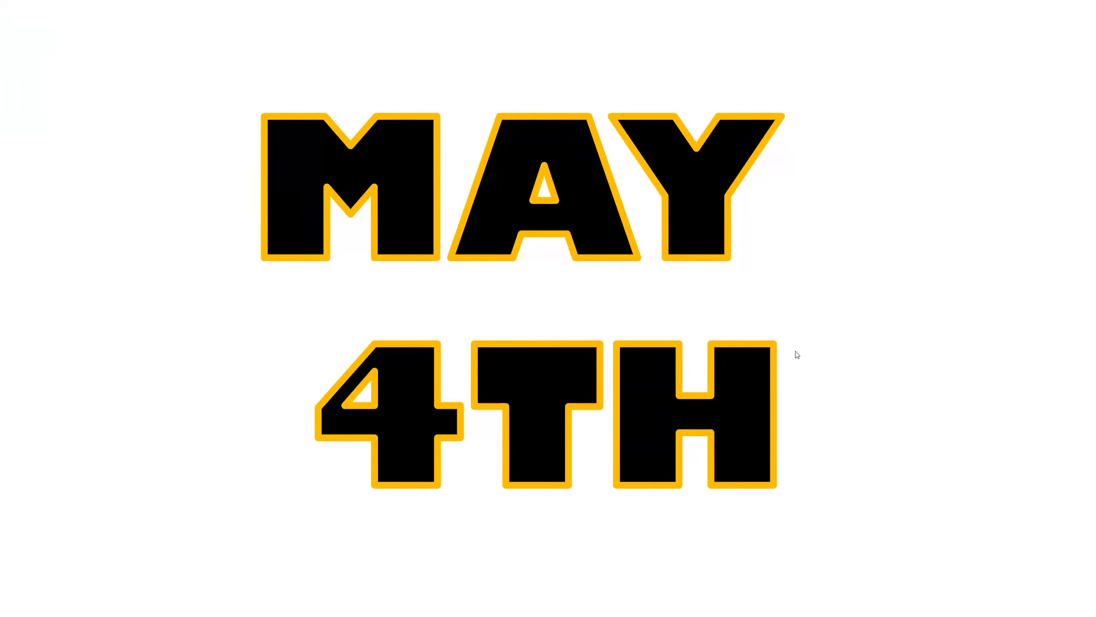
Exit the slide show preview of the gold-outlined MAY 4TH text and return to Normal view.
key("Escape")
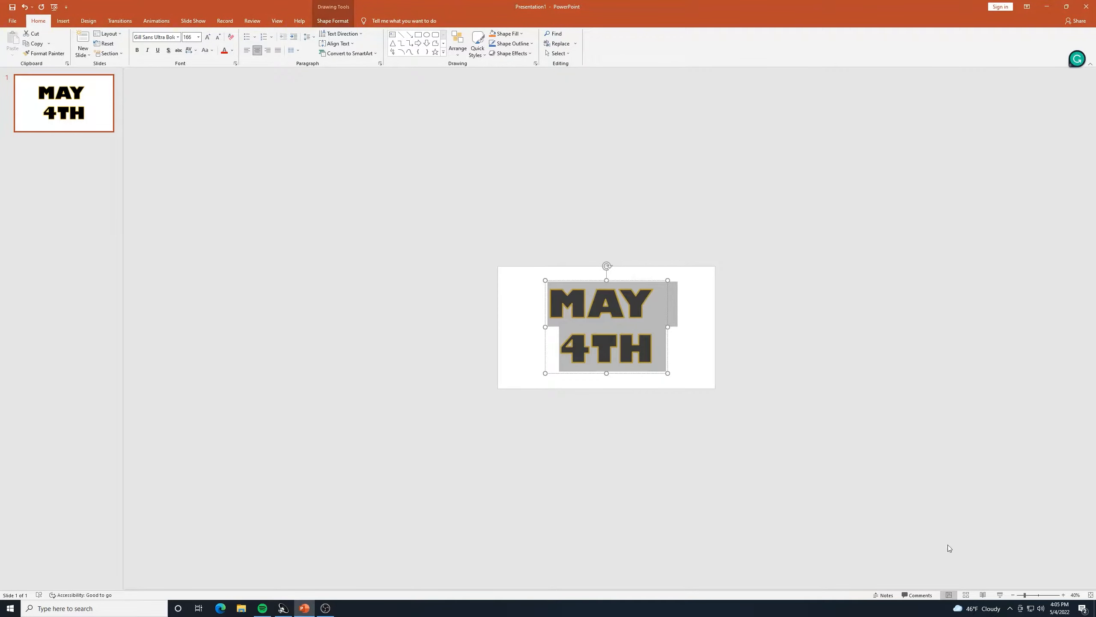
Give the slide a solid black fill in Format Background so only the gold outlines show.
left_click(509, 216)
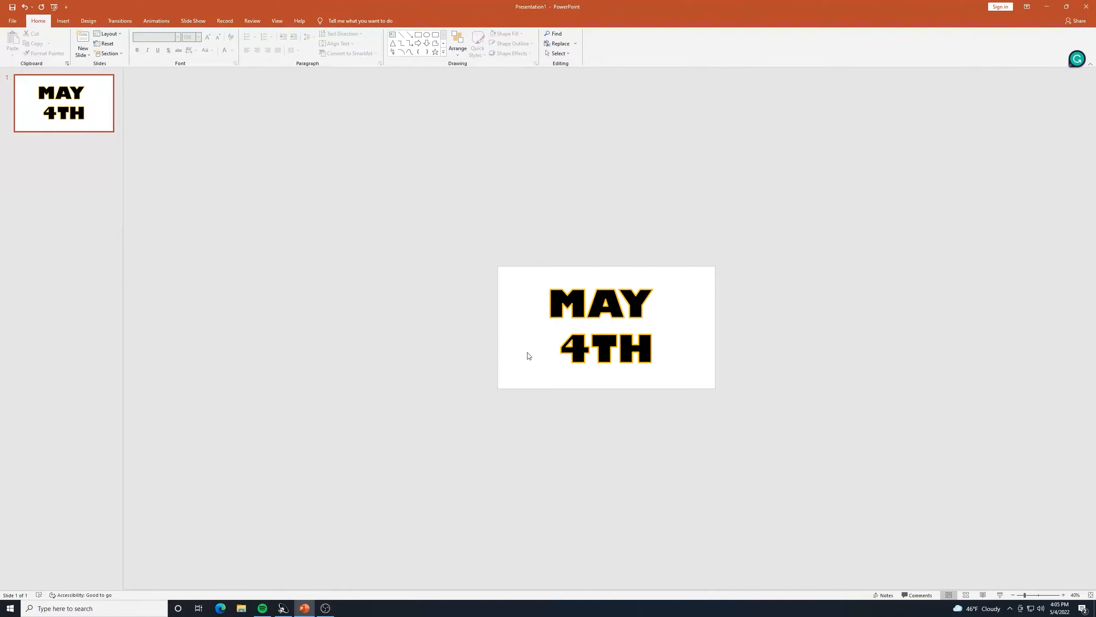
right_click(512, 353)
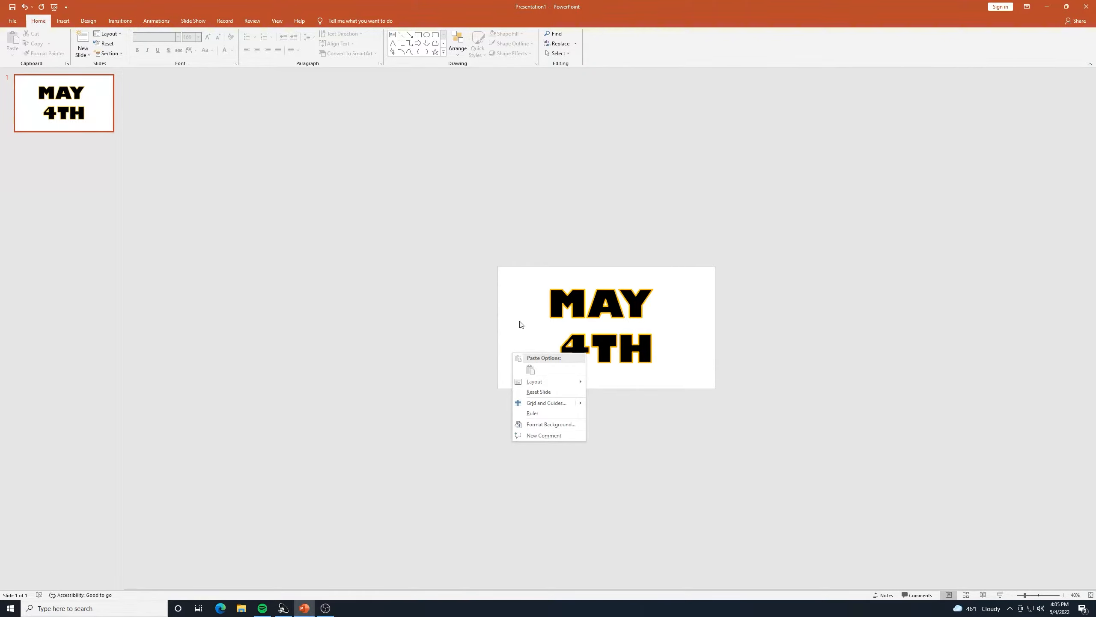
left_click(552, 425)
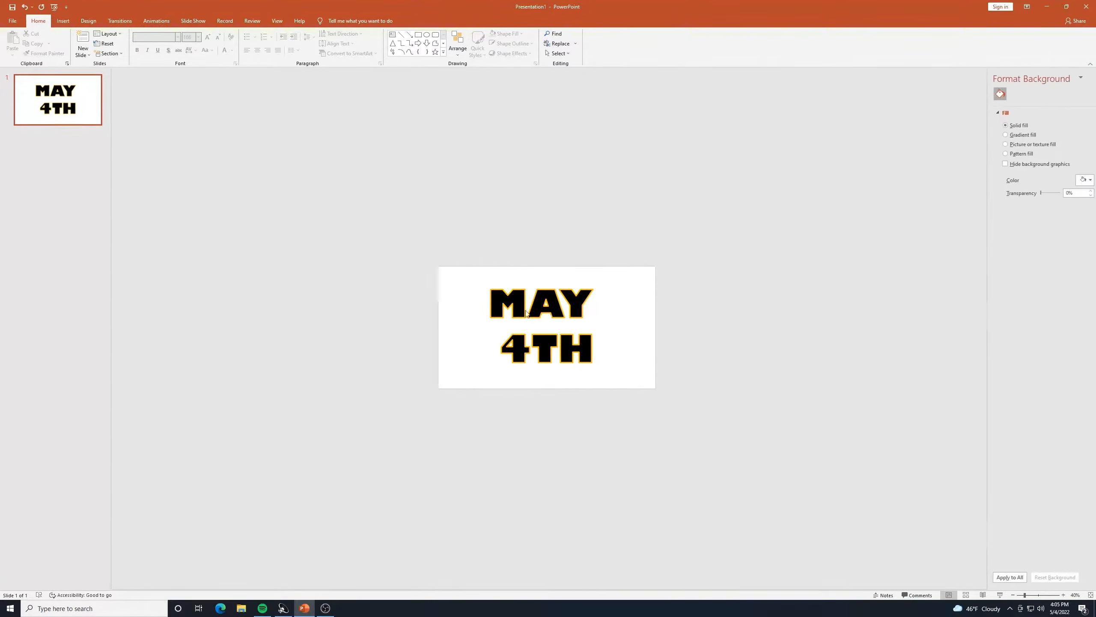
left_click(1072, 179)
left_click(1035, 208)
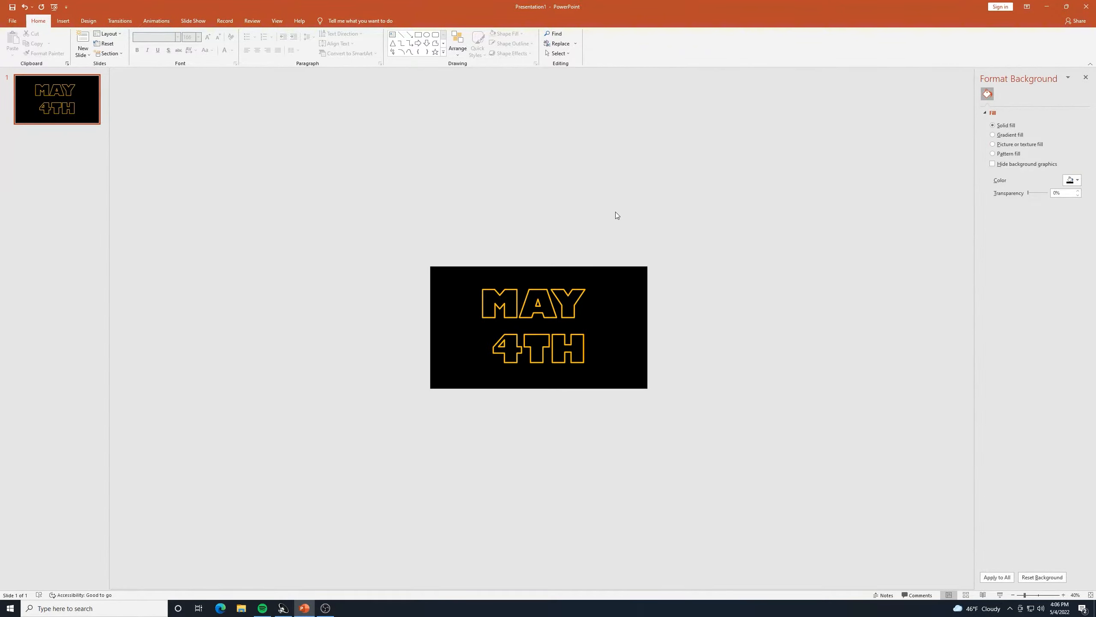
left_click(580, 293)
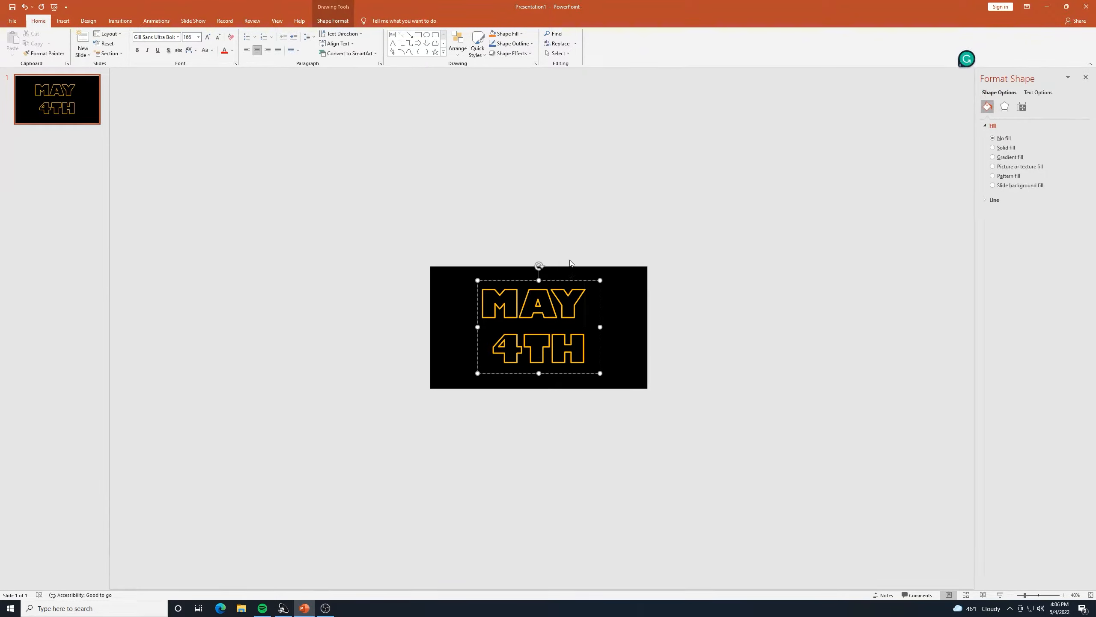
Enlarge both lines of MAY 4TH from size 166 to 714.
left_click_drag(557, 377, 444, 280)
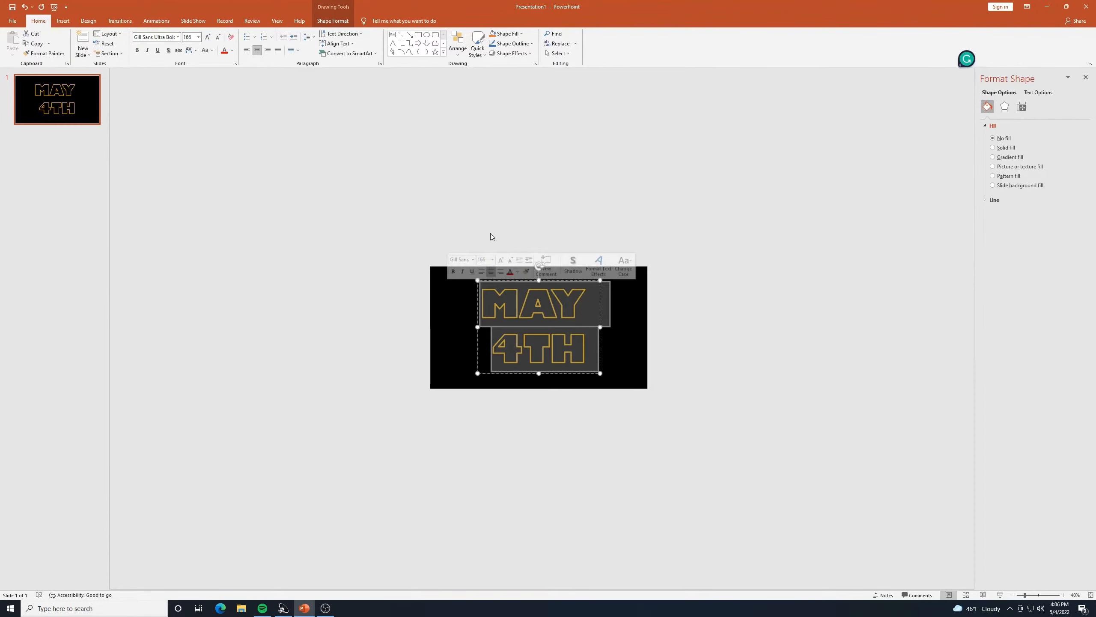
left_click(208, 38)
left_click(208, 38)
left_click(208, 37)
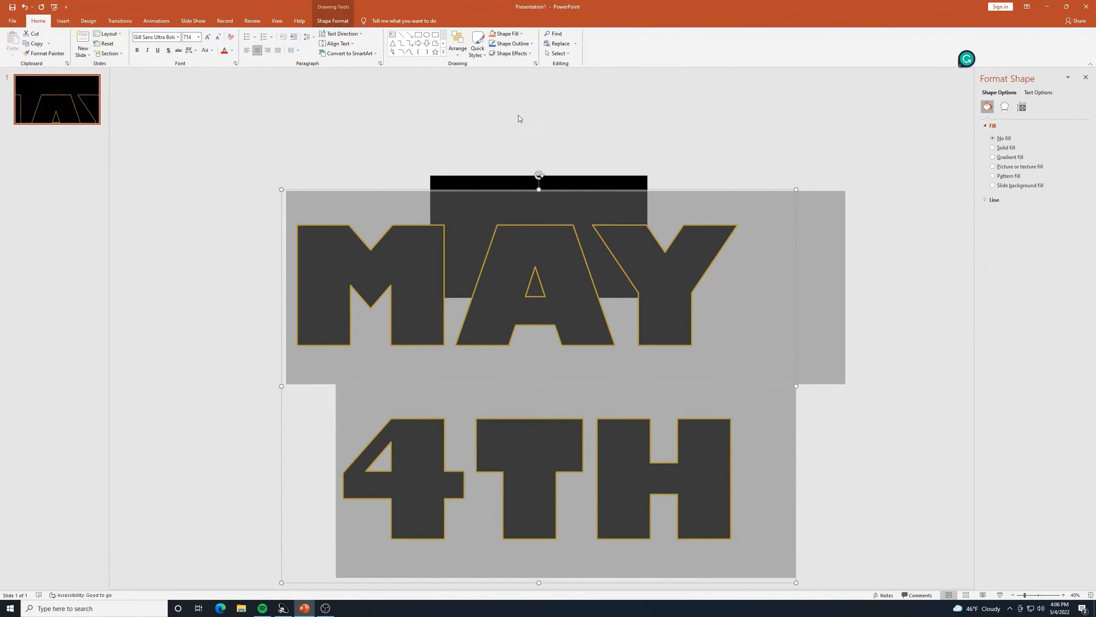
Zoom out to 20% and move the oversized MAY 4TH text up over the slide.
left_click_drag(599, 188, 611, 55)
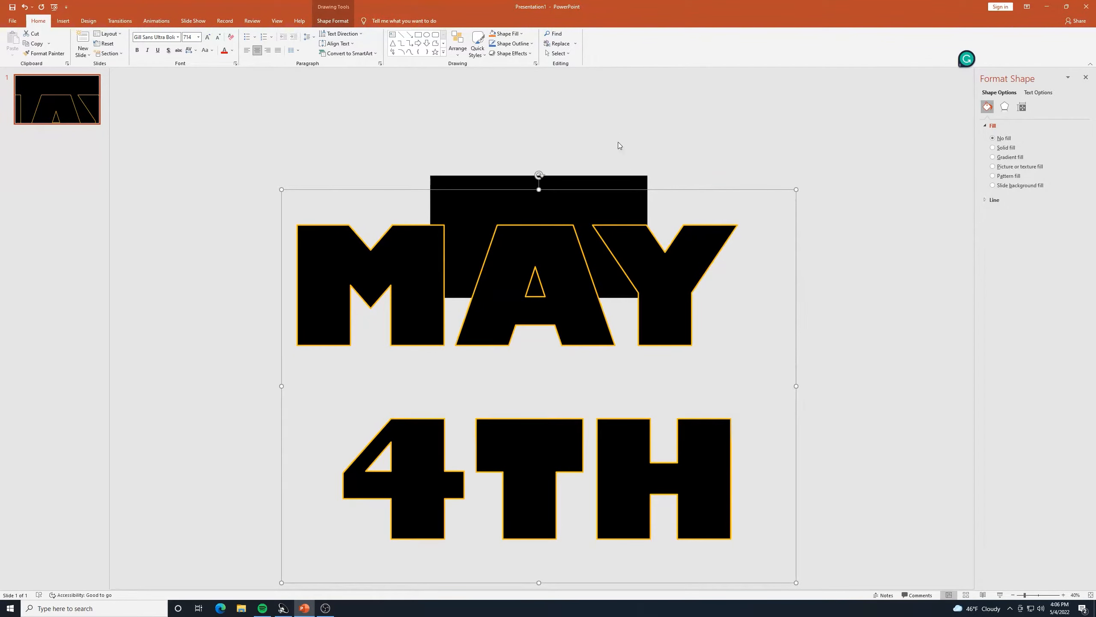
left_click(1013, 595)
left_click(1013, 595)
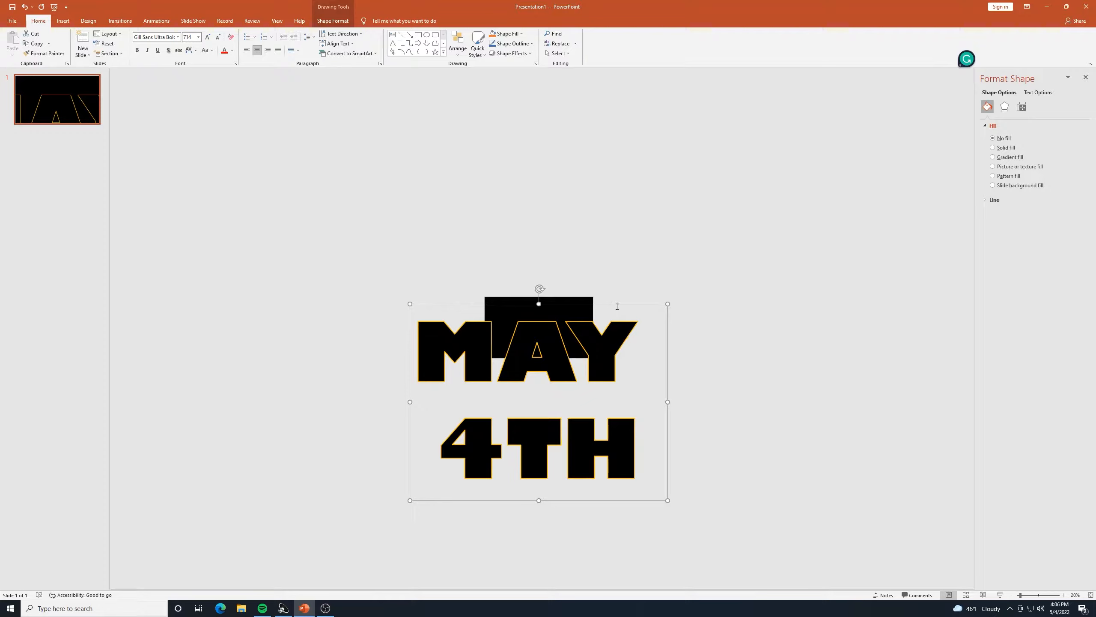
left_click_drag(620, 304, 627, 225)
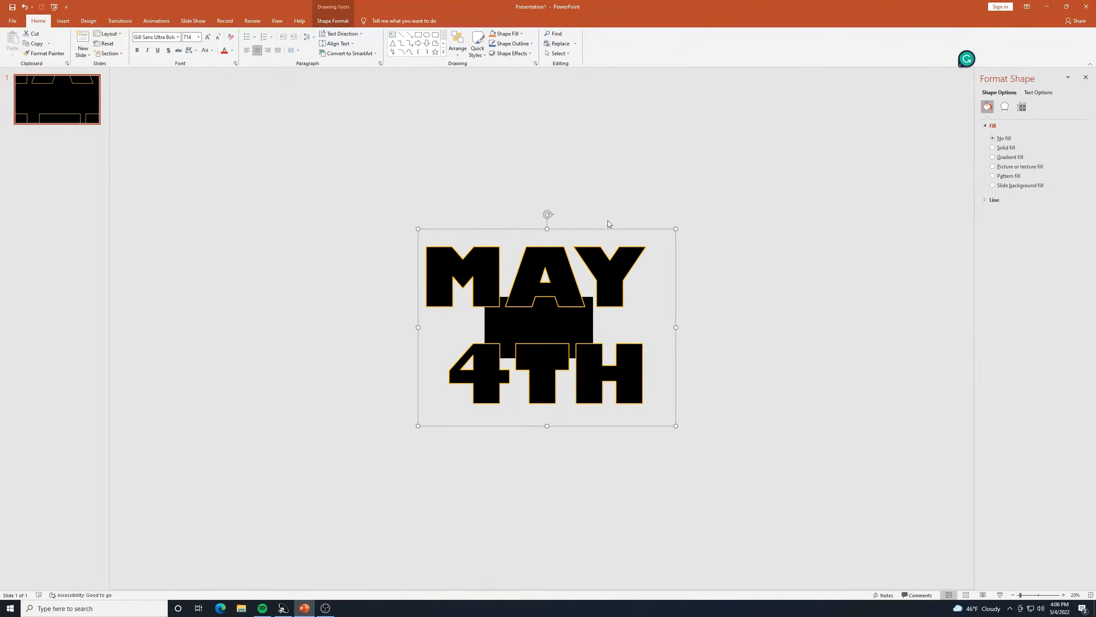
Centre the MAY 4TH text box horizontally on the slide with Align Center.
left_click(459, 55)
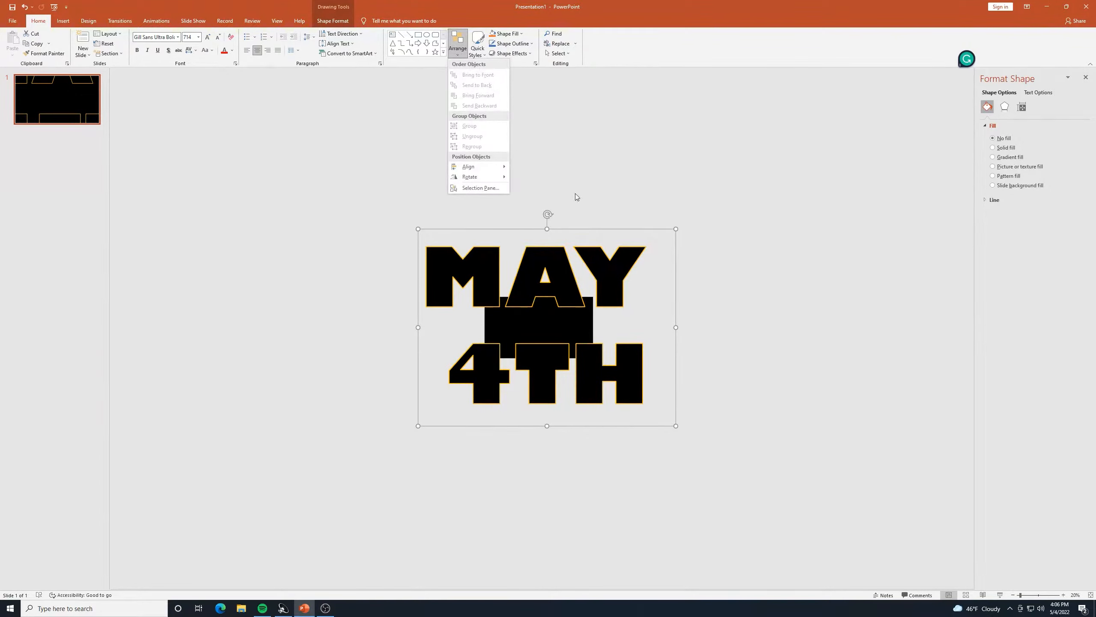
mouse_move(492, 166)
left_click(537, 178)
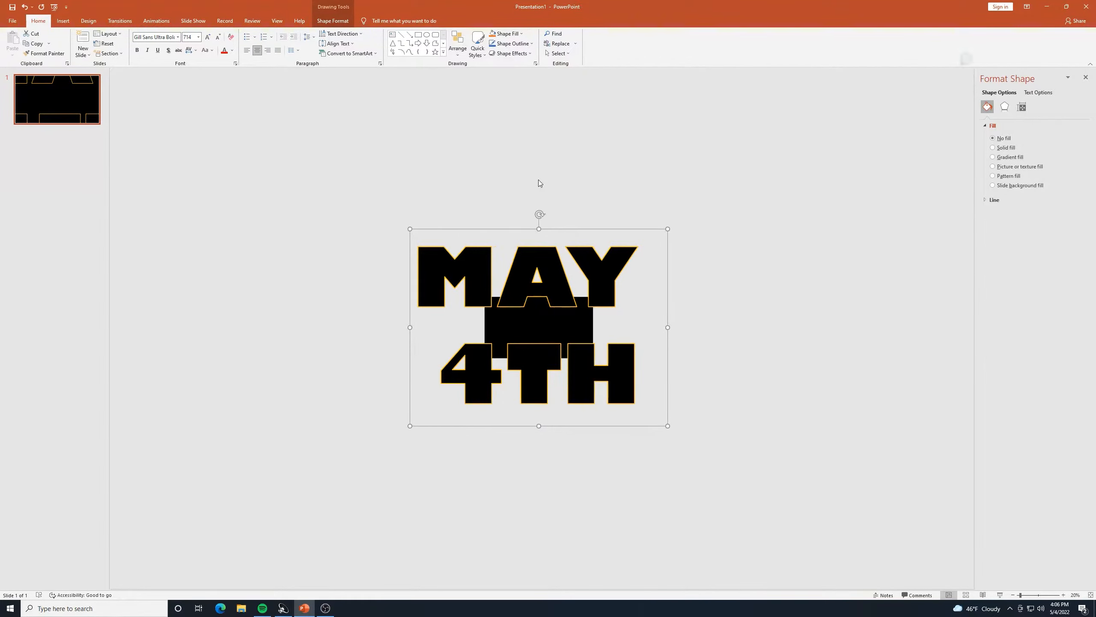
left_click(728, 279)
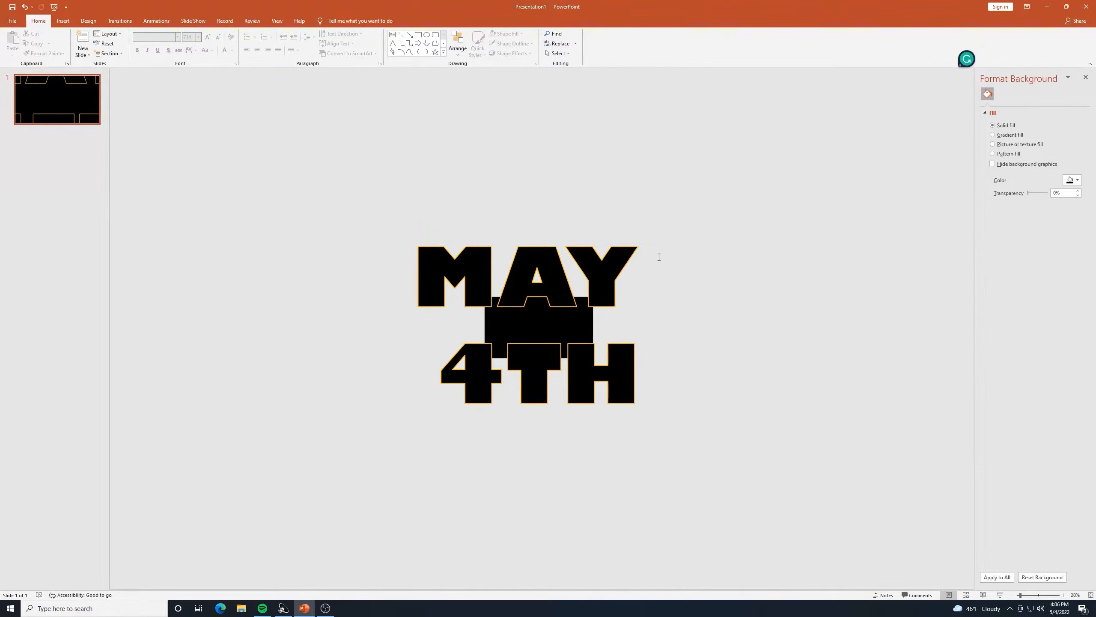
Delete the stray space after MAY, then select the whole text box.
left_click(562, 369)
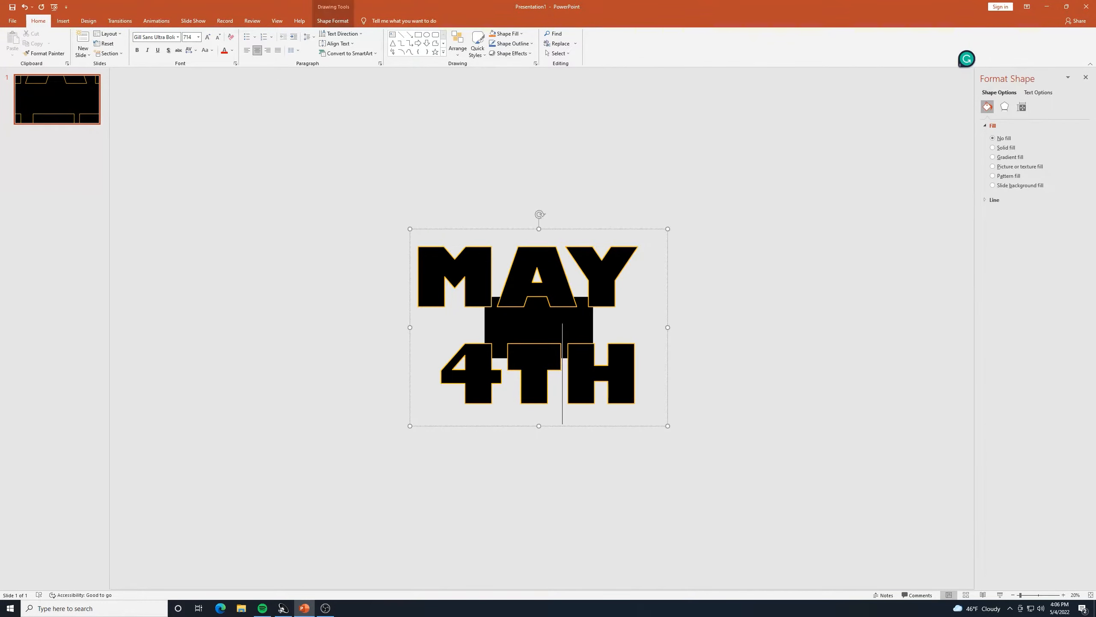
triple_click(642, 369)
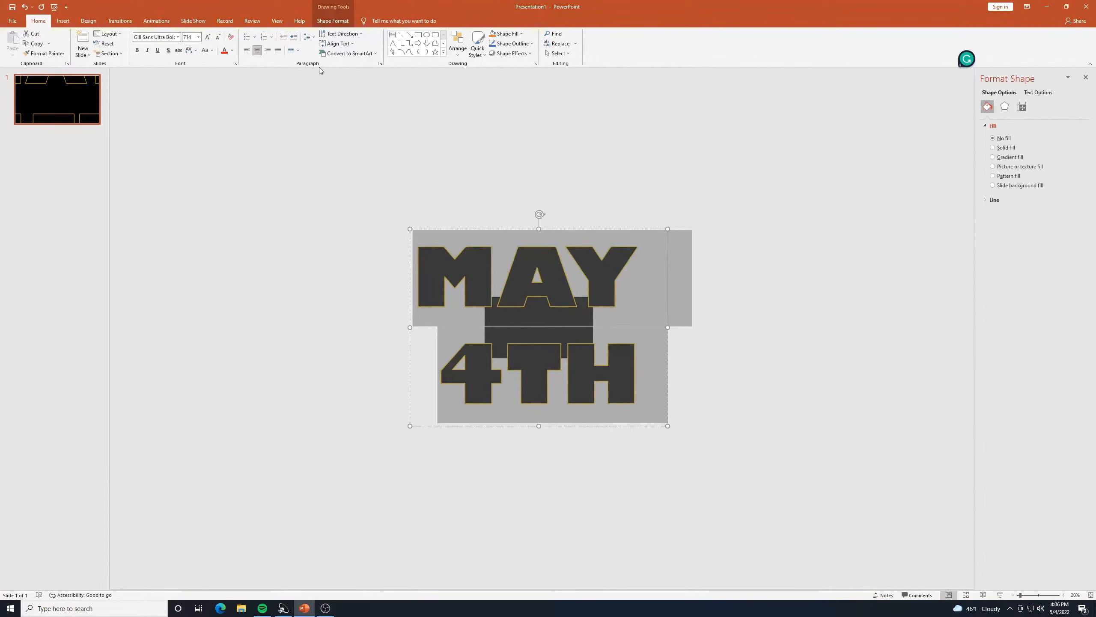
left_click(647, 376)
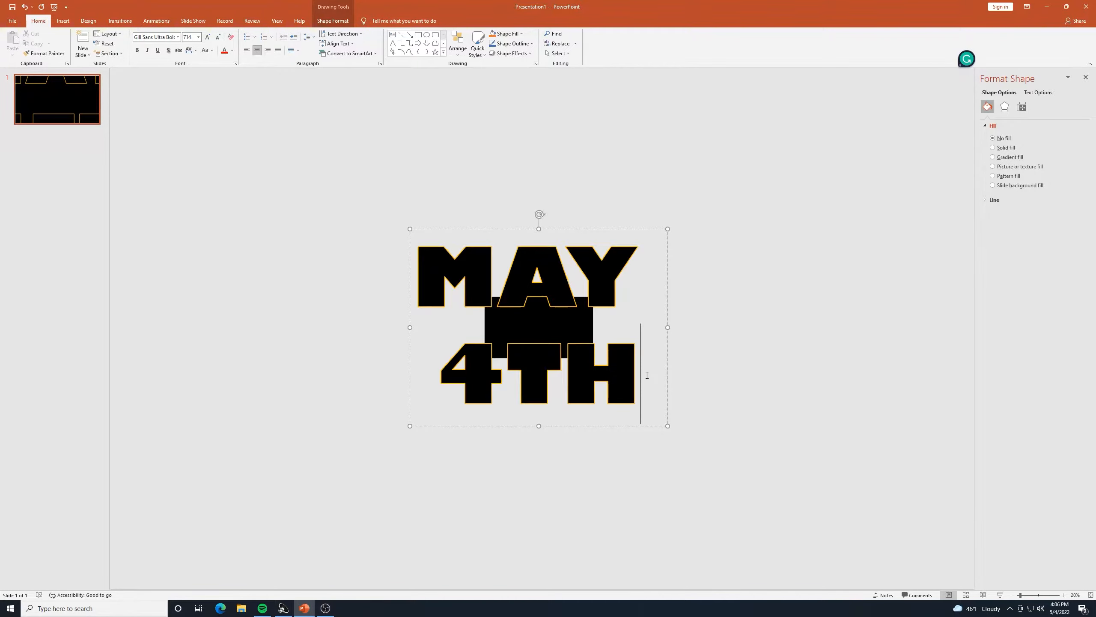
left_click(634, 285)
key("Delete")
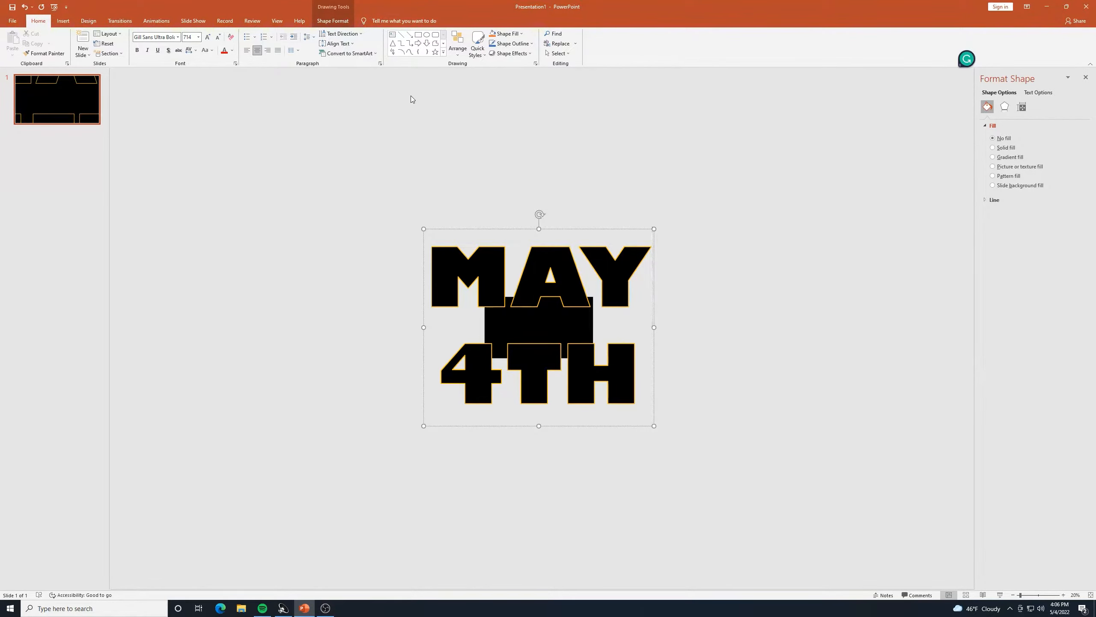
left_click(309, 206)
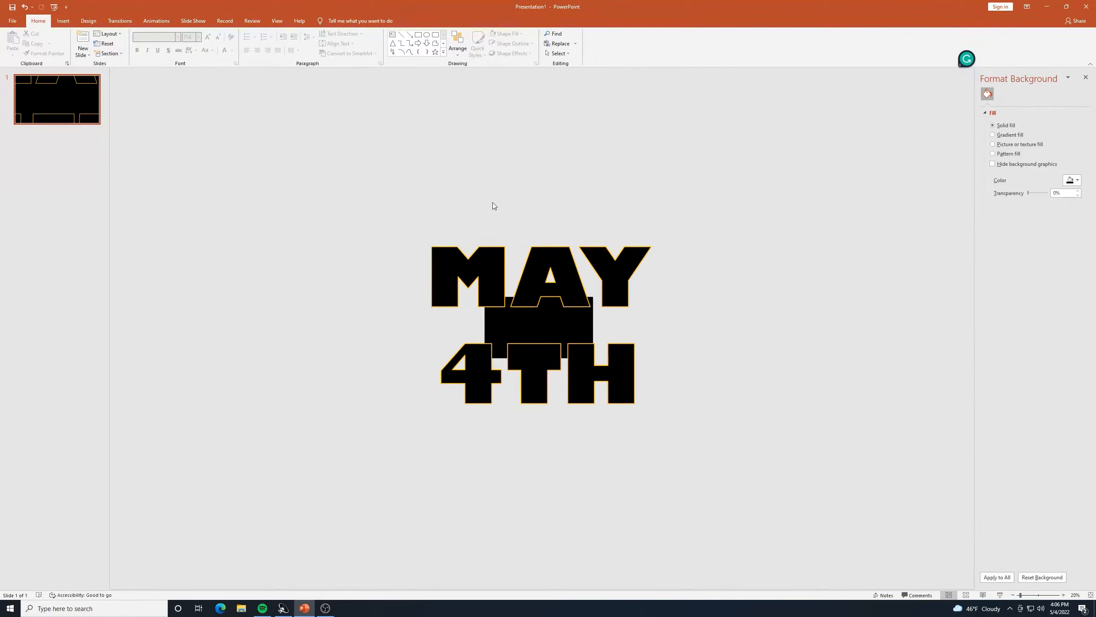
left_click(535, 238)
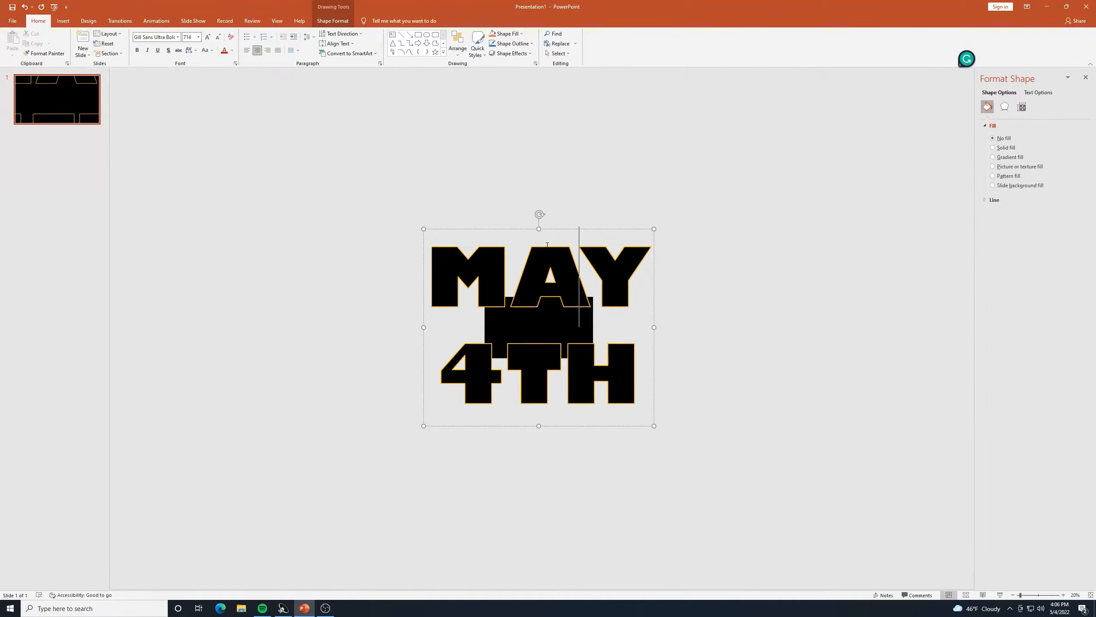
key("Escape")
Apply a Grow/Shrink emphasis animation to the MAY 4TH text box from Add Animation.
left_click(66, 21)
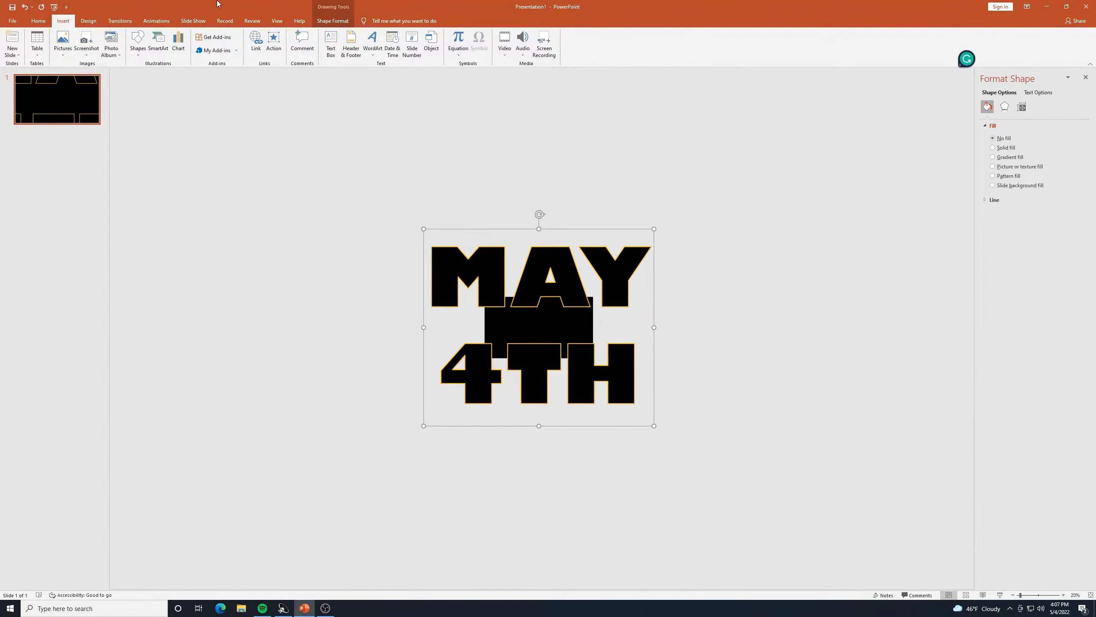
left_click(161, 18)
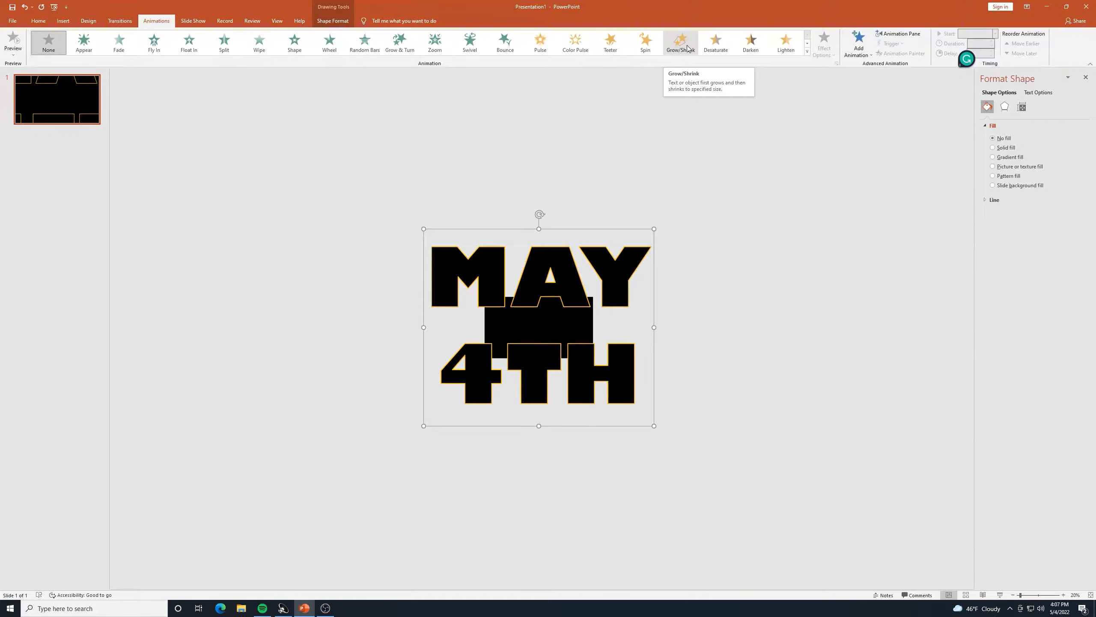
left_click(869, 59)
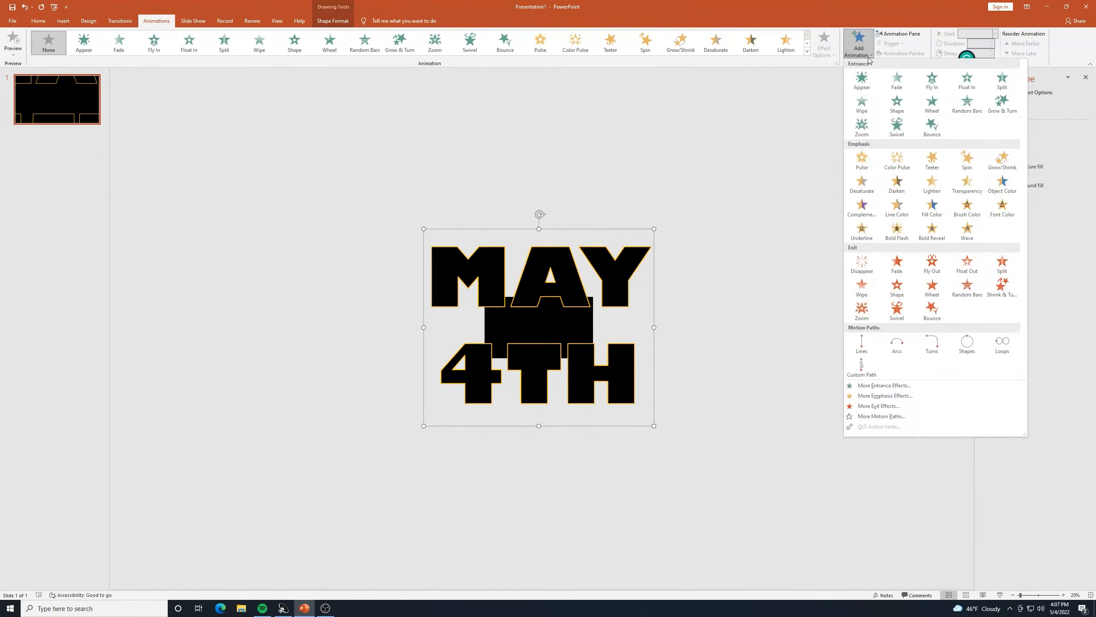
left_click(1003, 160)
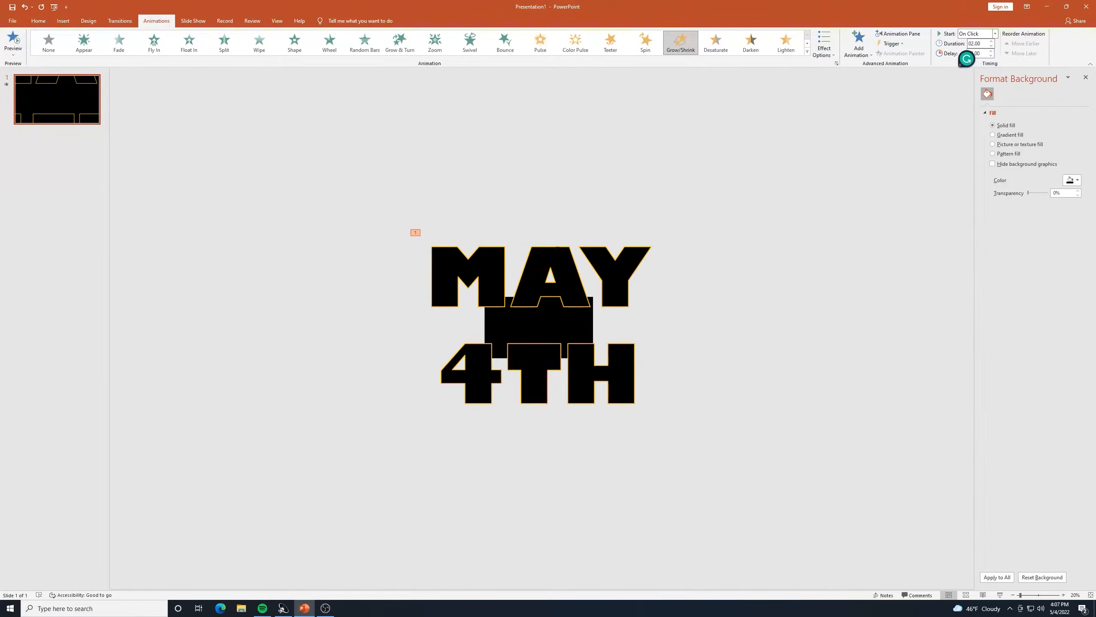
left_click(583, 276)
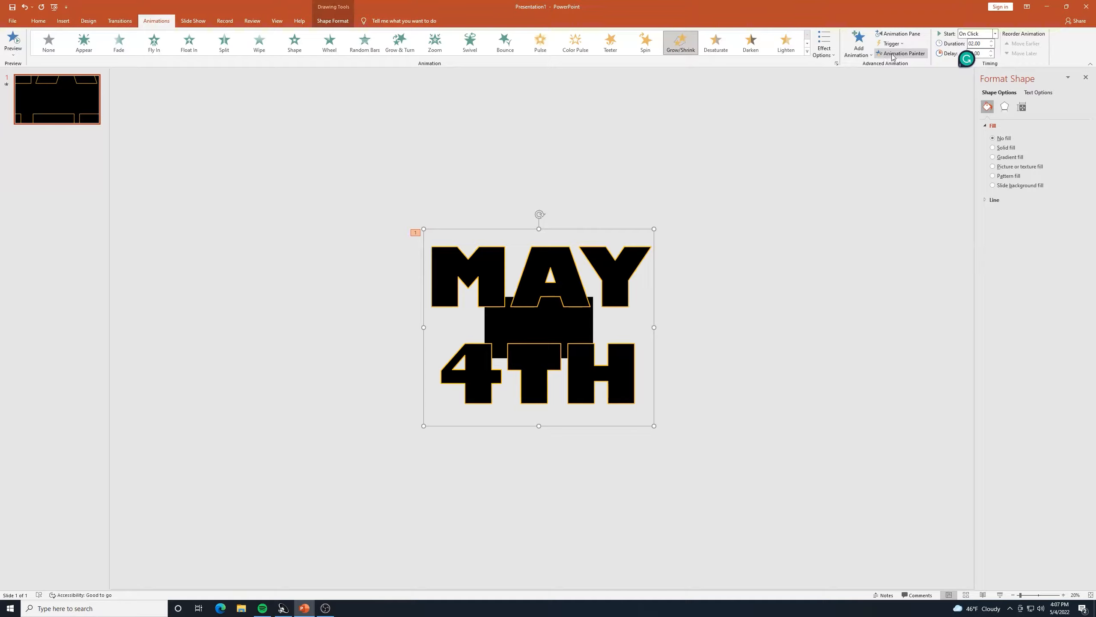
Change the Grow/Shrink size from 150% to a custom 0% in its effect options.
left_click(901, 34)
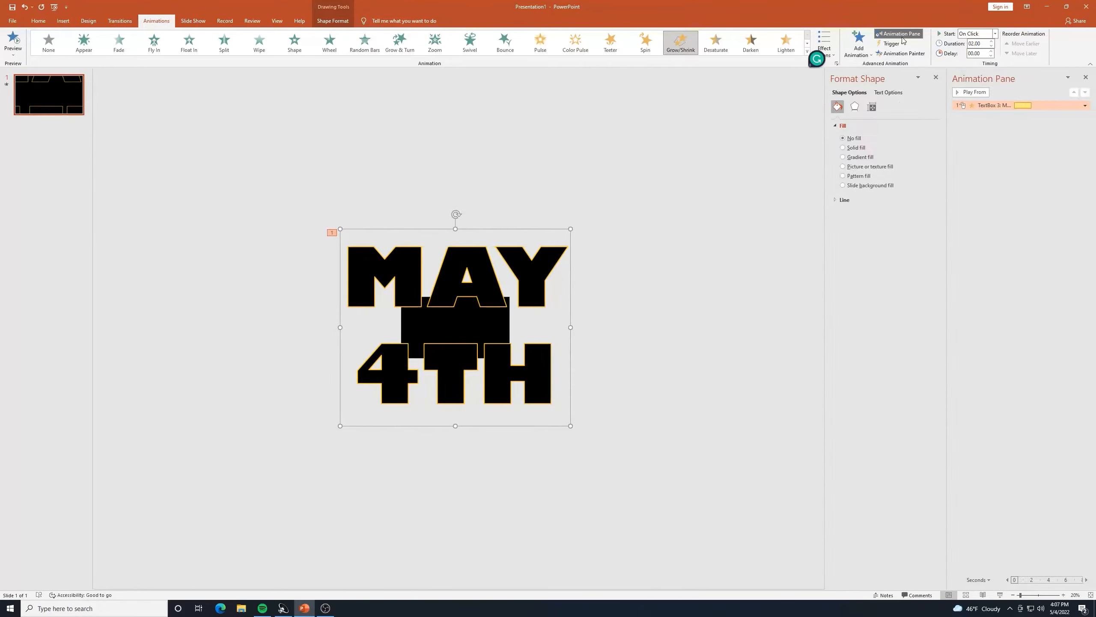
double_click(986, 107)
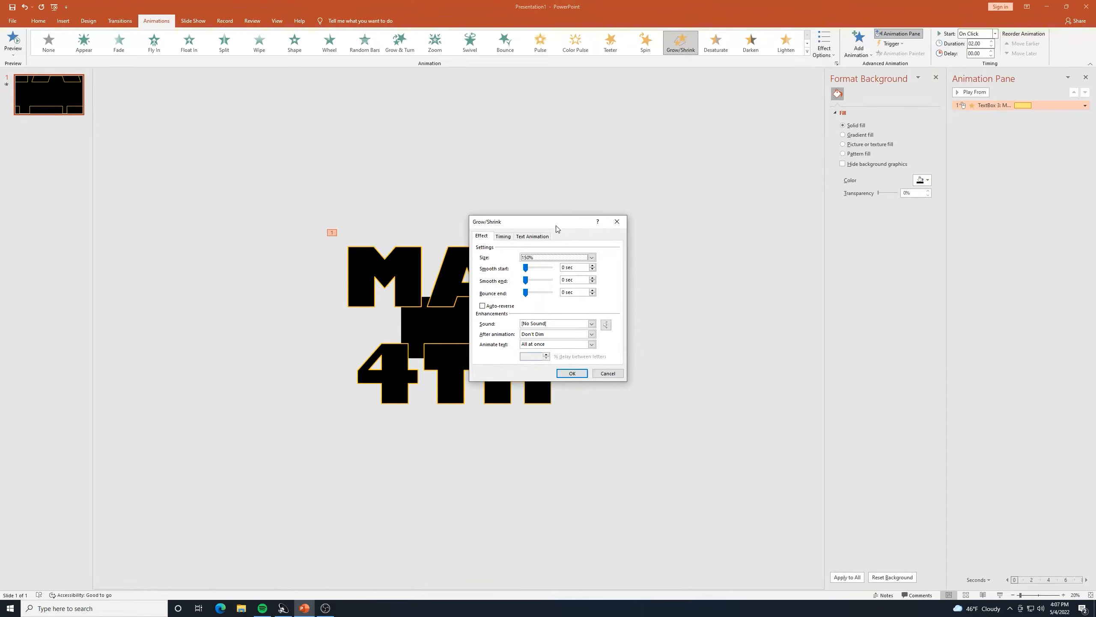
left_click_drag(557, 222, 678, 200)
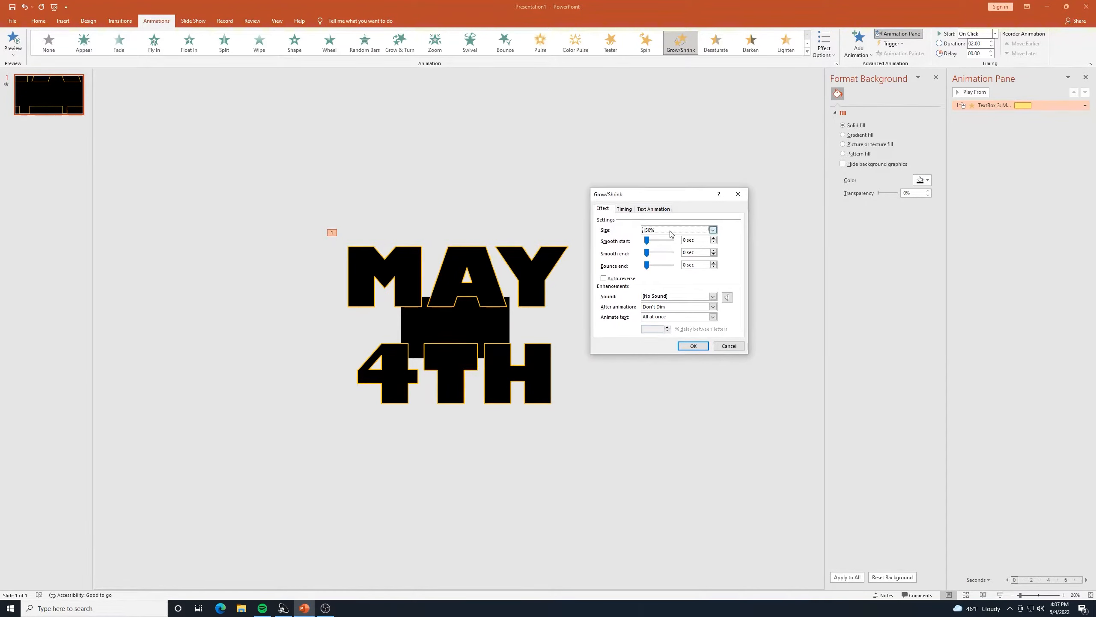
left_click(649, 232)
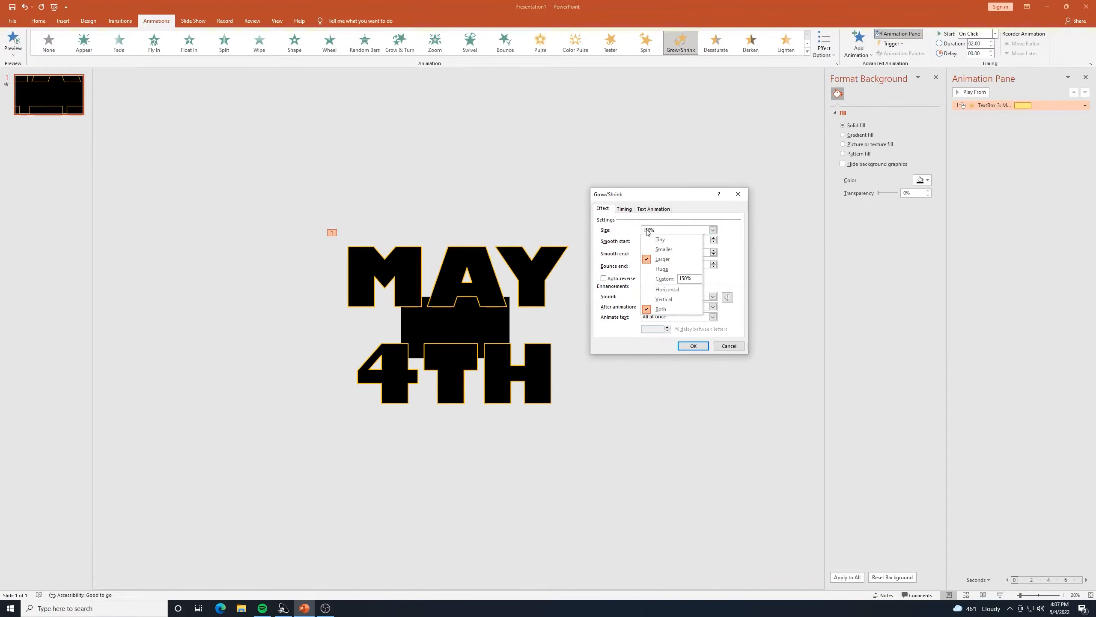
left_click(685, 278)
key("BackSpace")
key("BackSpace")
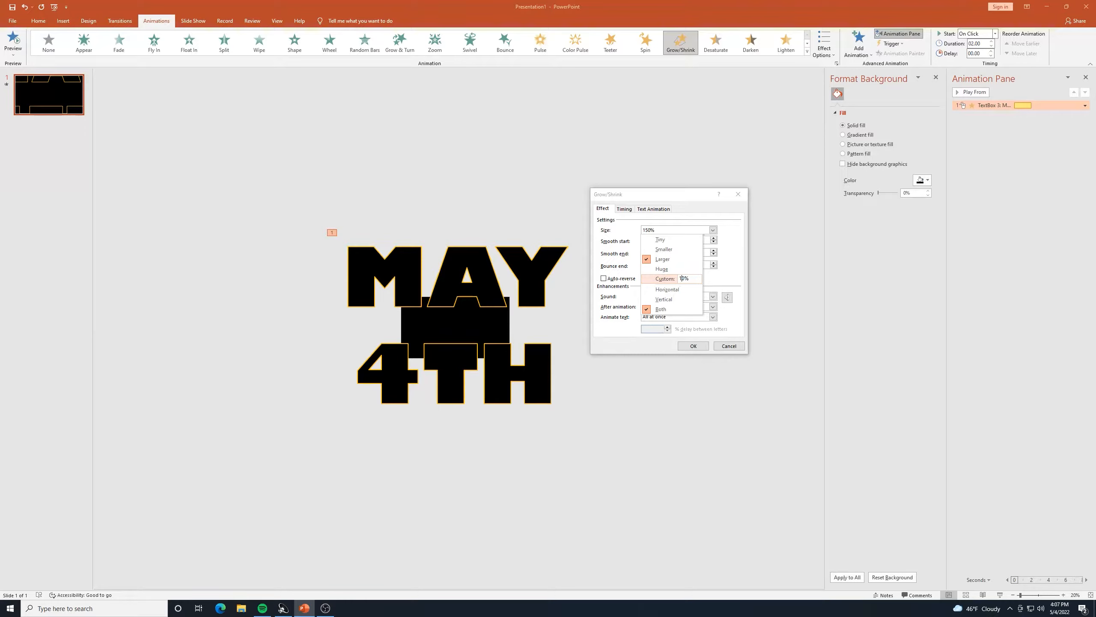
key("Return")
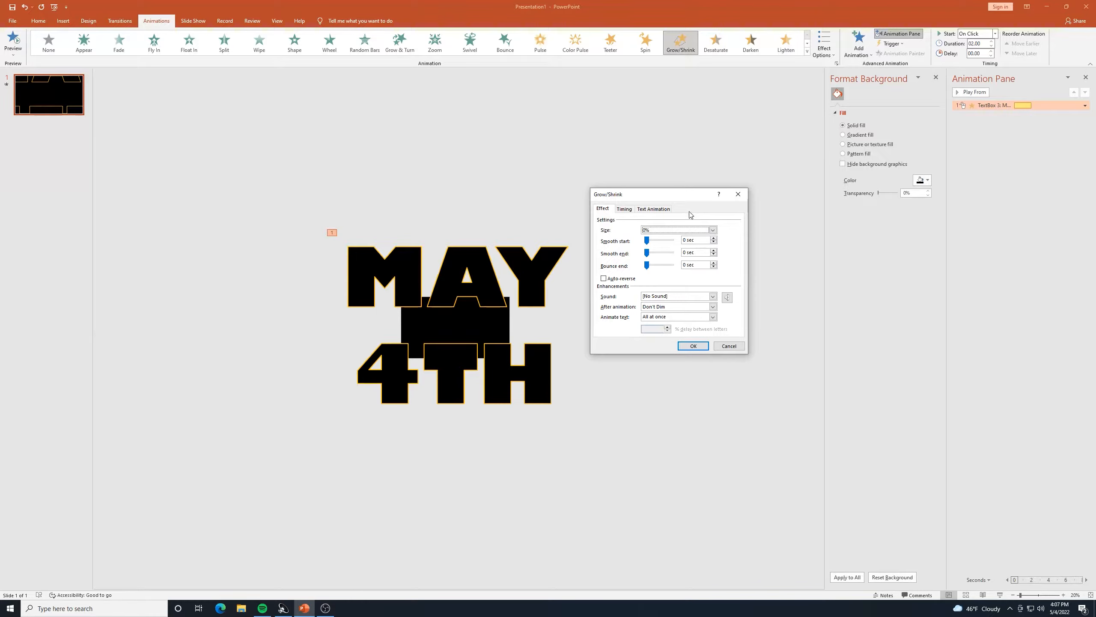
left_click(692, 346)
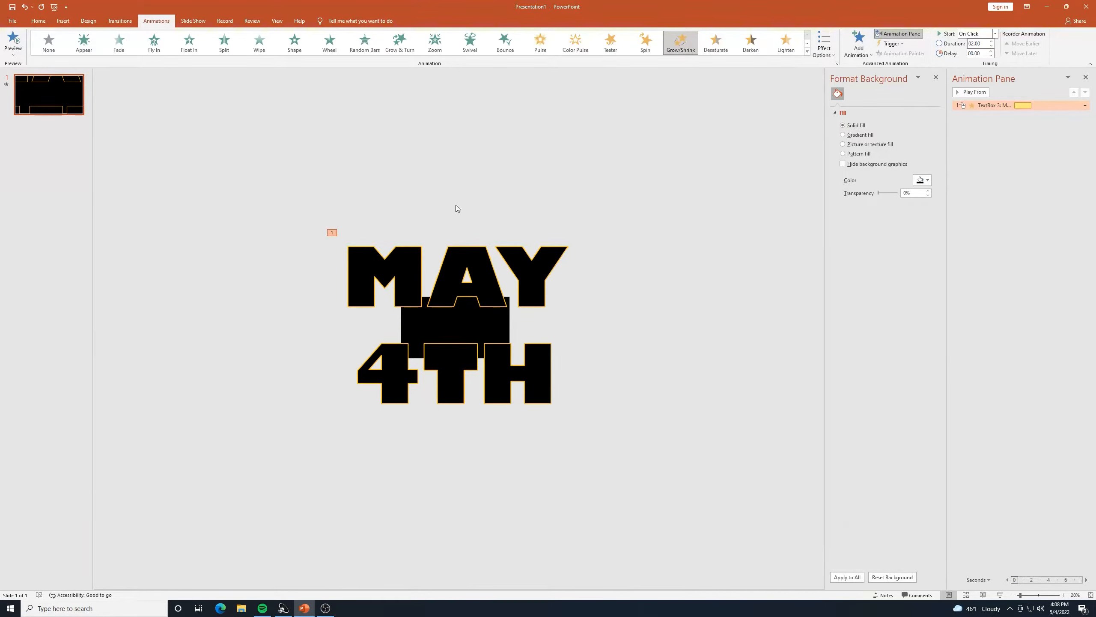
Add a Fade entrance as the second animation on the MAY 4TH text box.
left_click(454, 245)
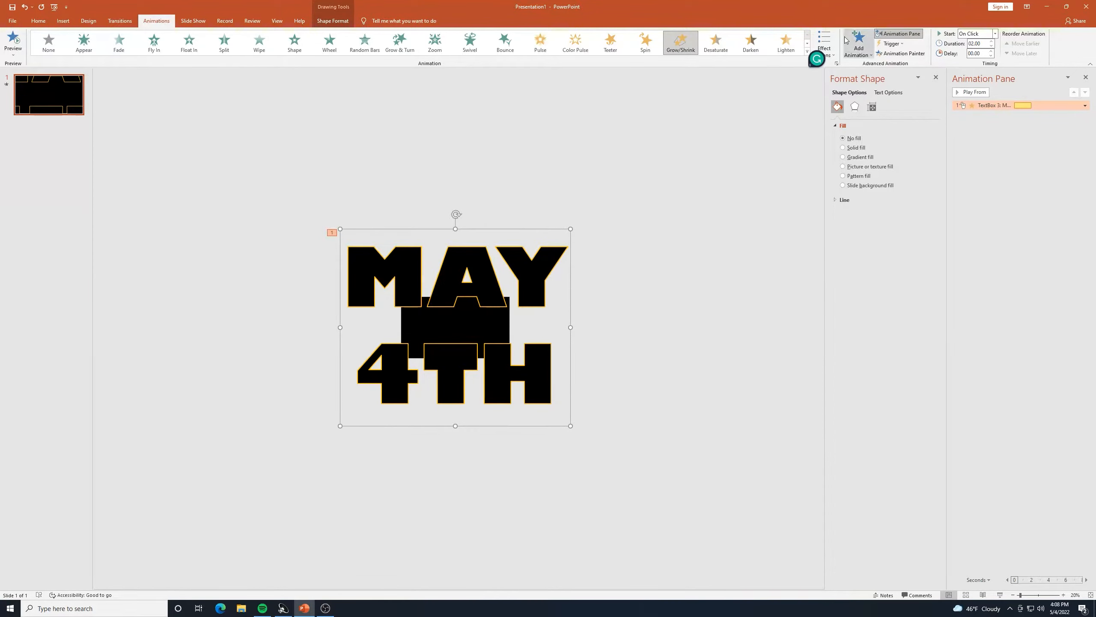
left_click(867, 56)
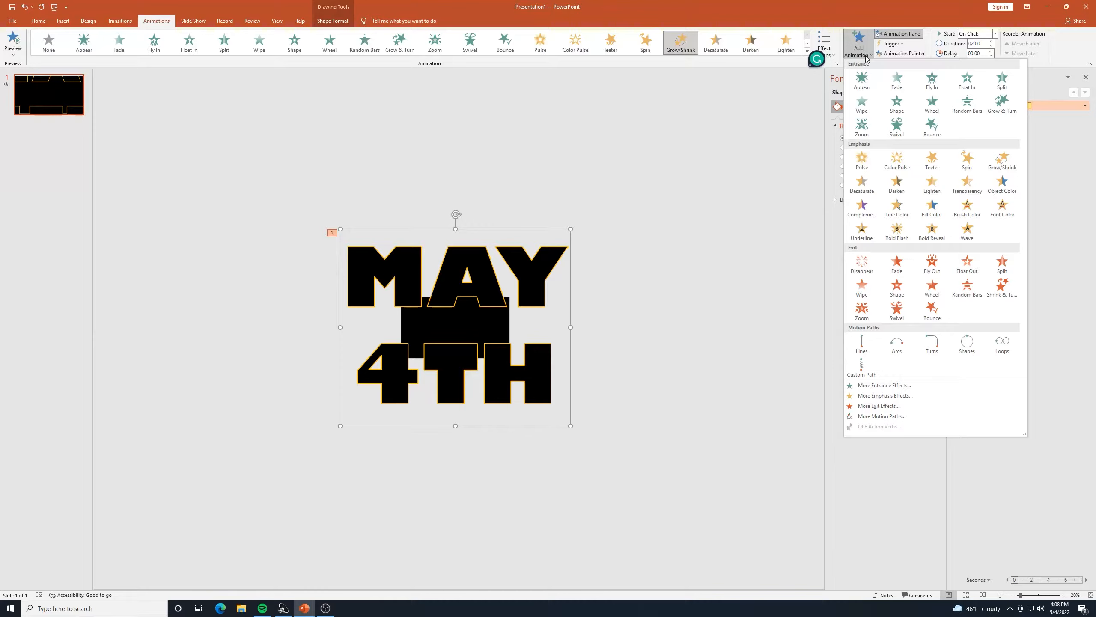
left_click(896, 84)
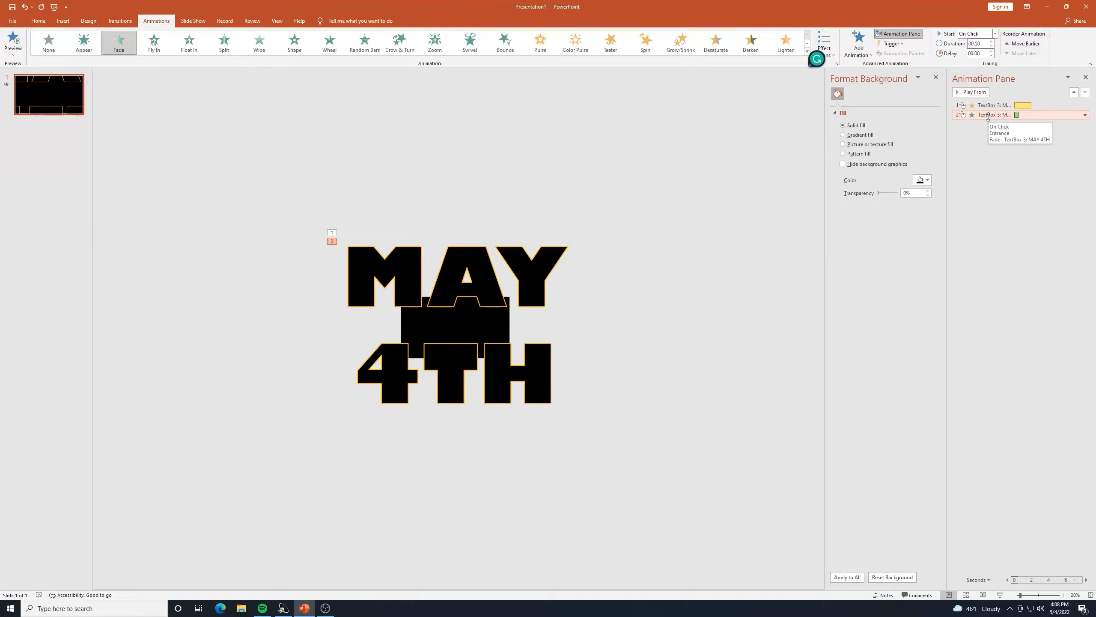
Set the Fade entrance timing to start With Previous with a 0.2-second duration.
double_click(988, 115)
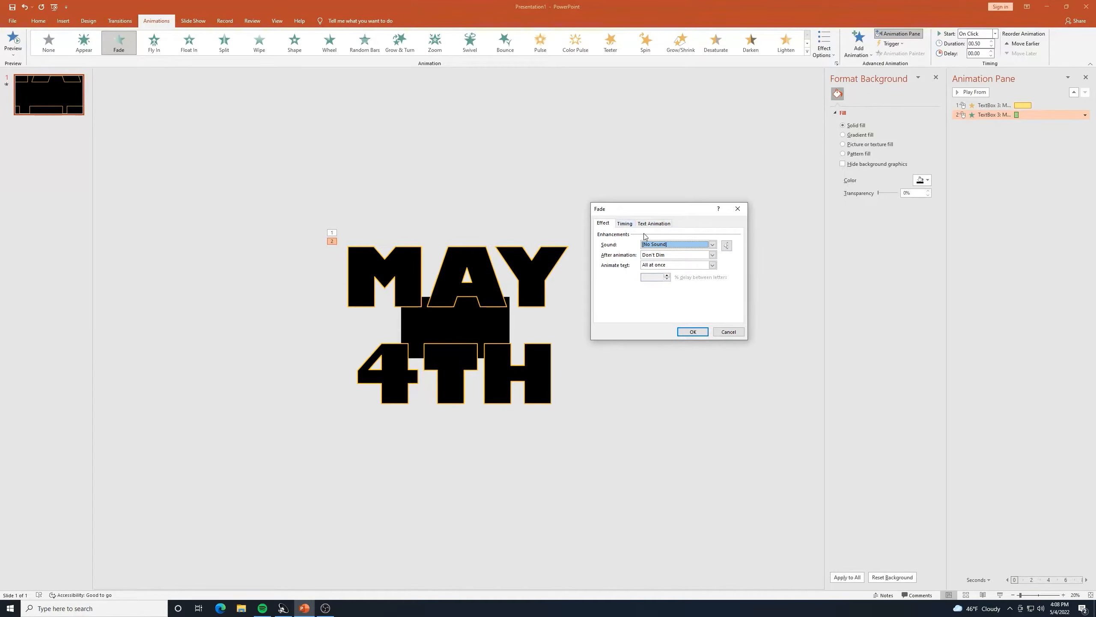
left_click(627, 224)
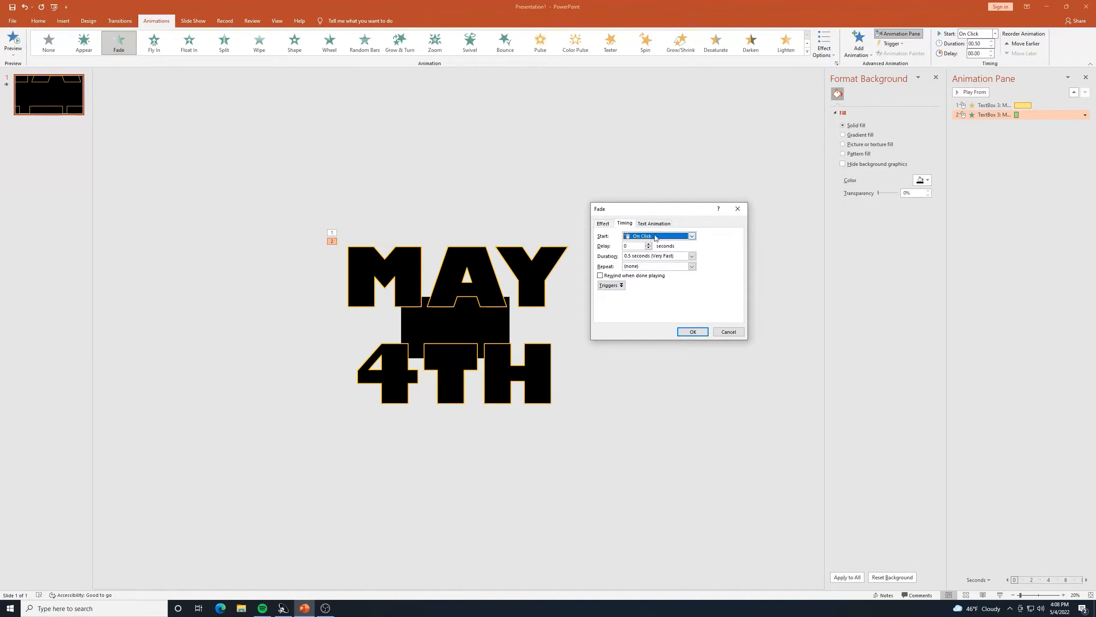
left_click(692, 236)
left_click(671, 253)
left_click(692, 257)
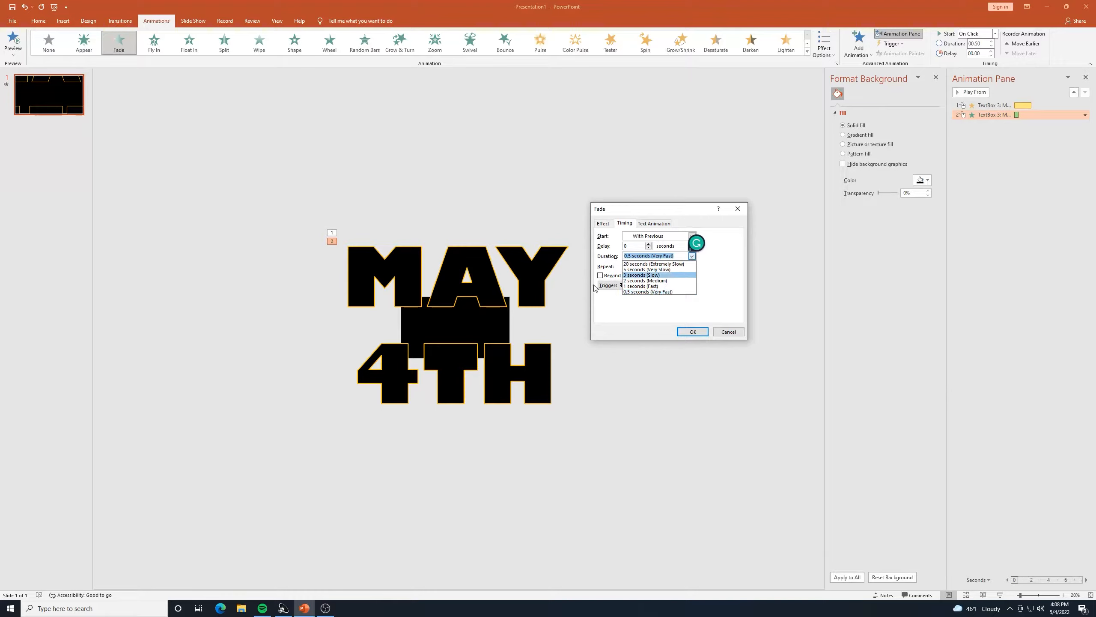
left_click(634, 256)
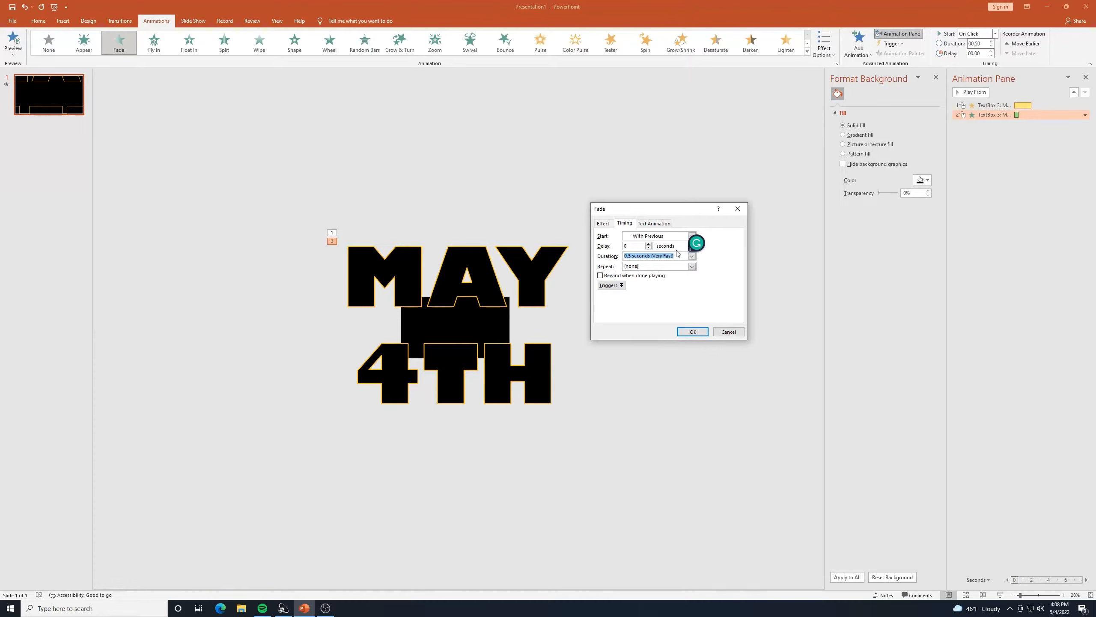
type("0.2")
key("Return")
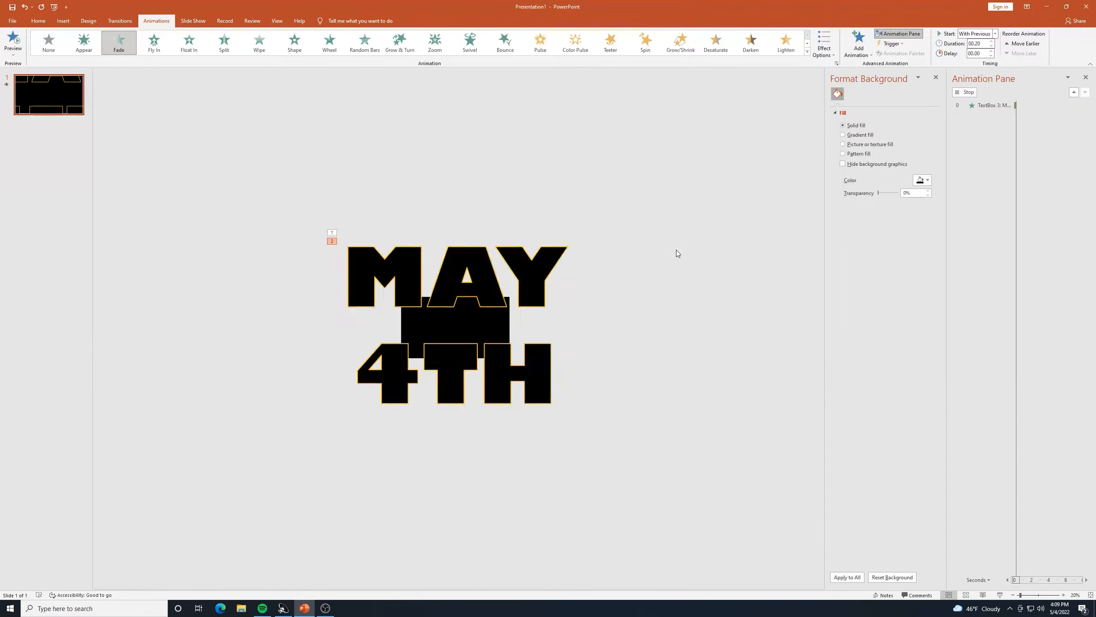
Preview the animations while nudging the MAY 4TH text slightly higher with the arrow keys.
left_click(17, 42)
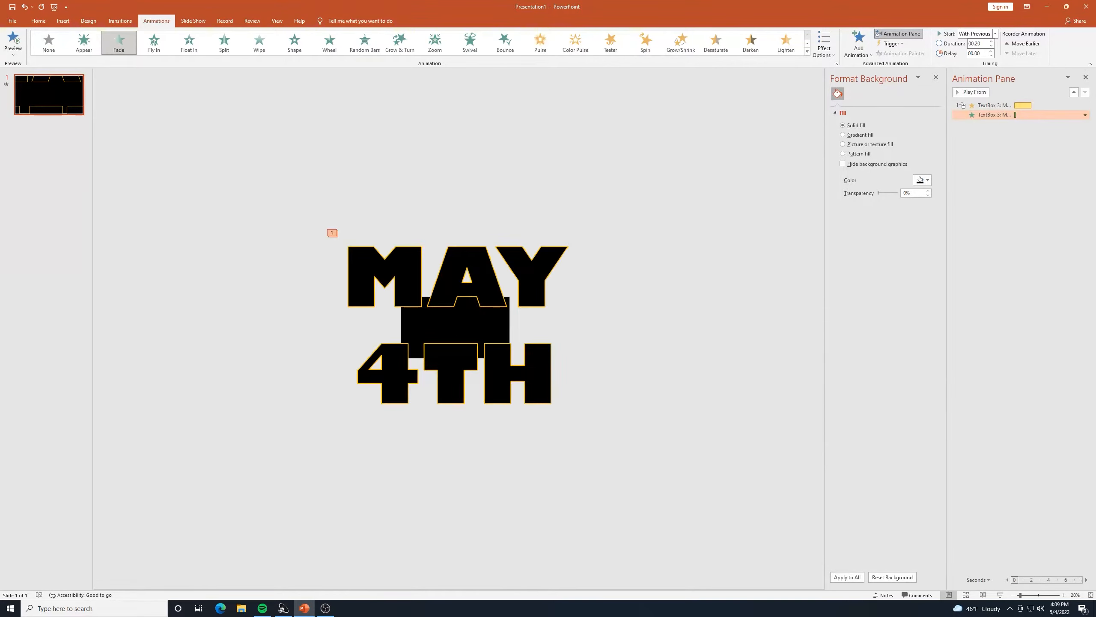
left_click(480, 228)
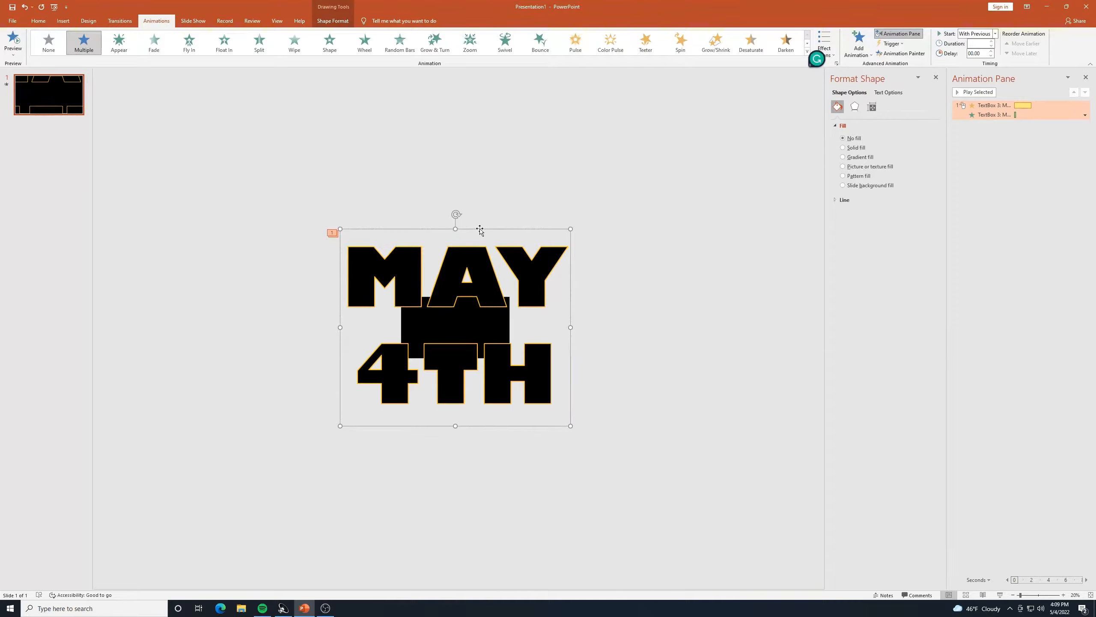
key("Up")
key("Up")
key("Up")
key("Up")
key("Up")
key("Up")
key("Up")
key("Up")
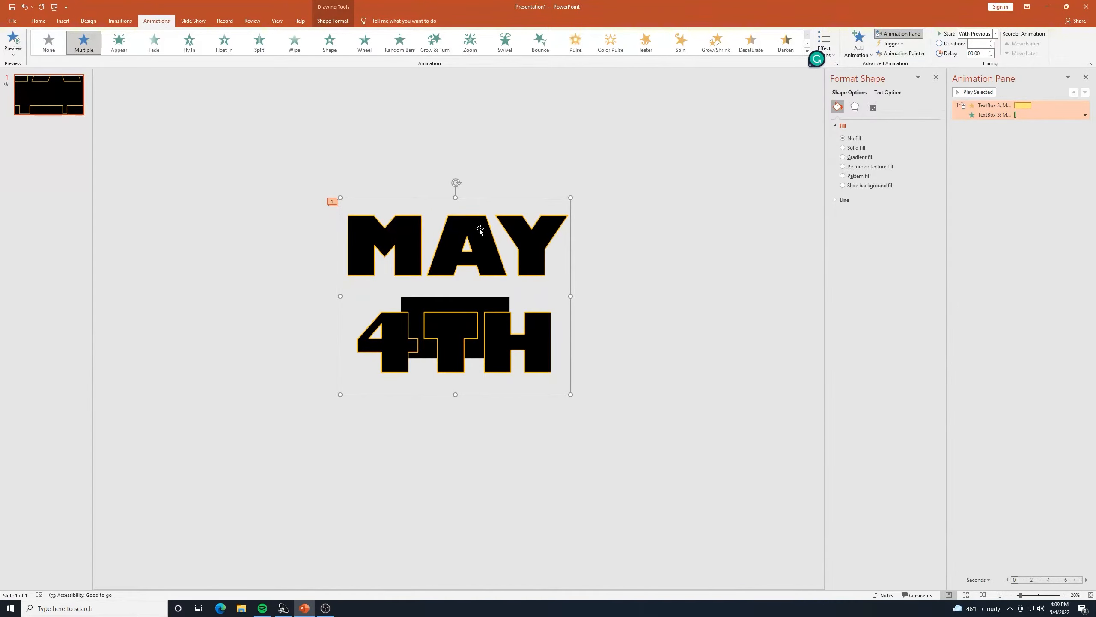
key("Up")
key("Up")
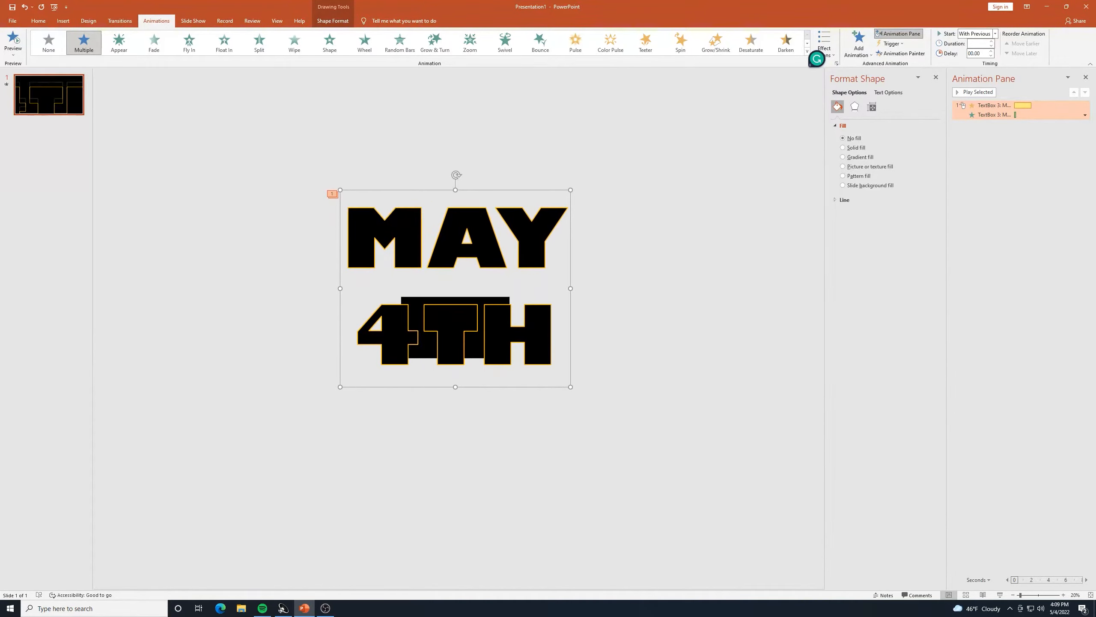
left_click(10, 42)
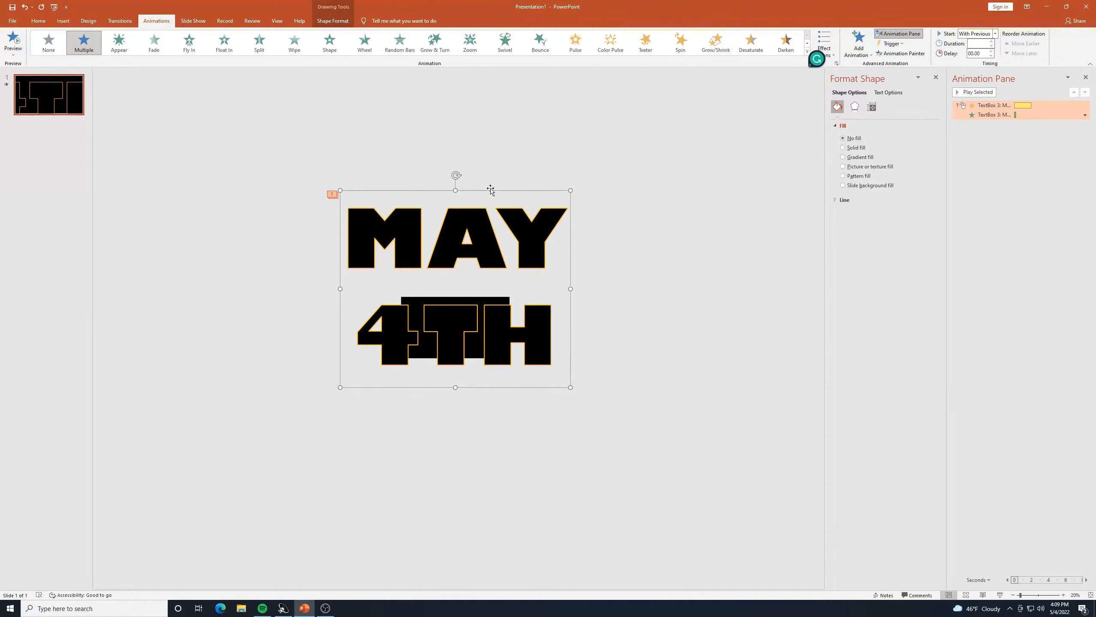
key("Down")
key("Down")
key("Down")
key("Down")
key("Down")
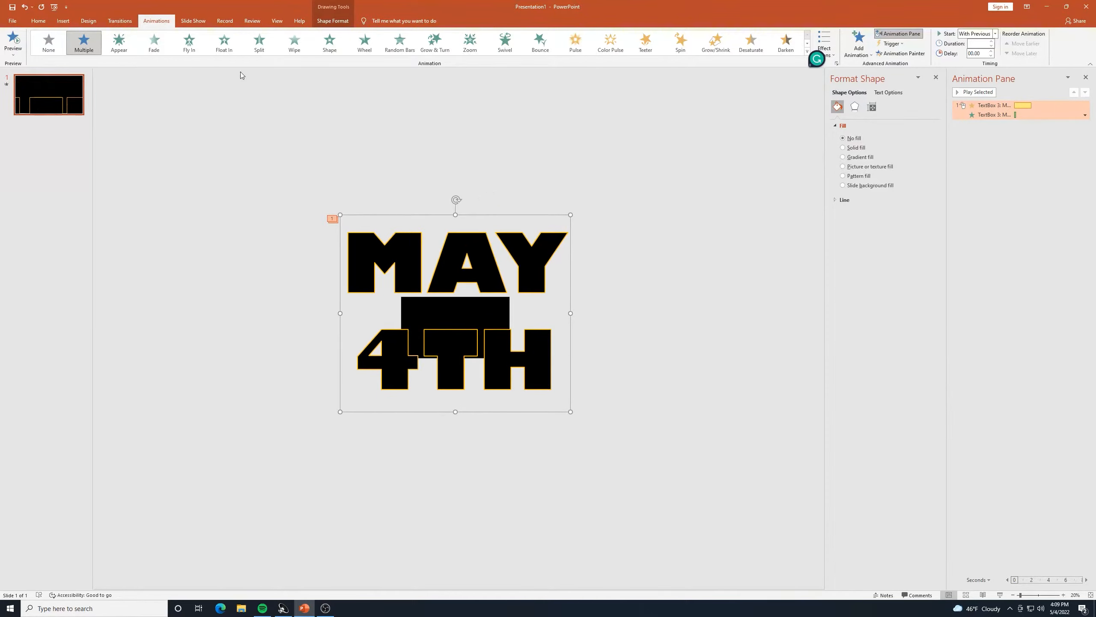
left_click(7, 50)
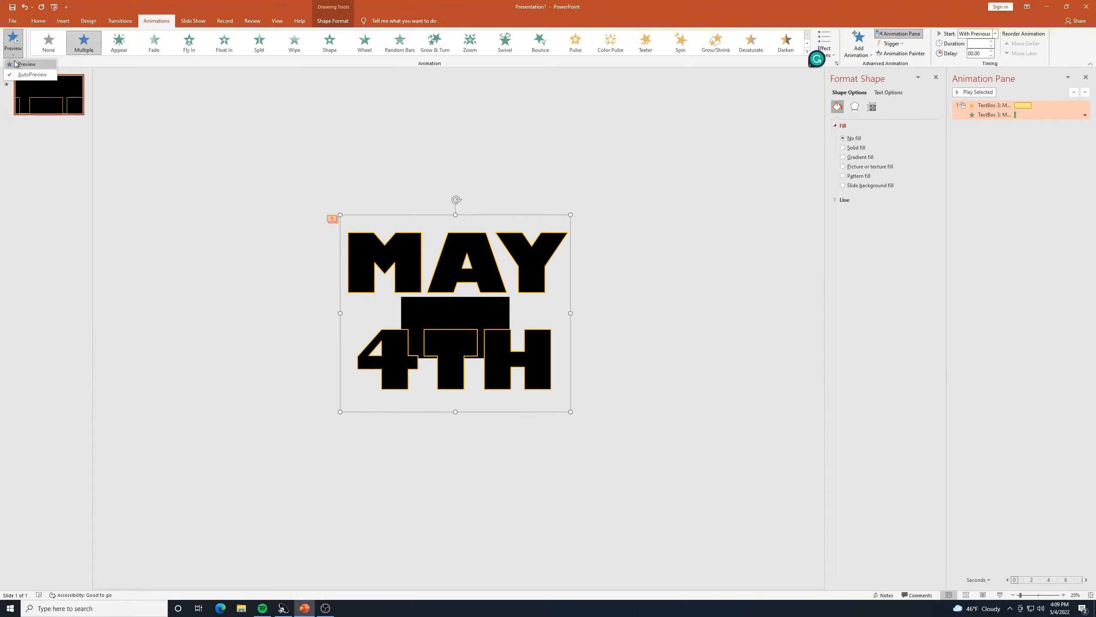
left_click(19, 64)
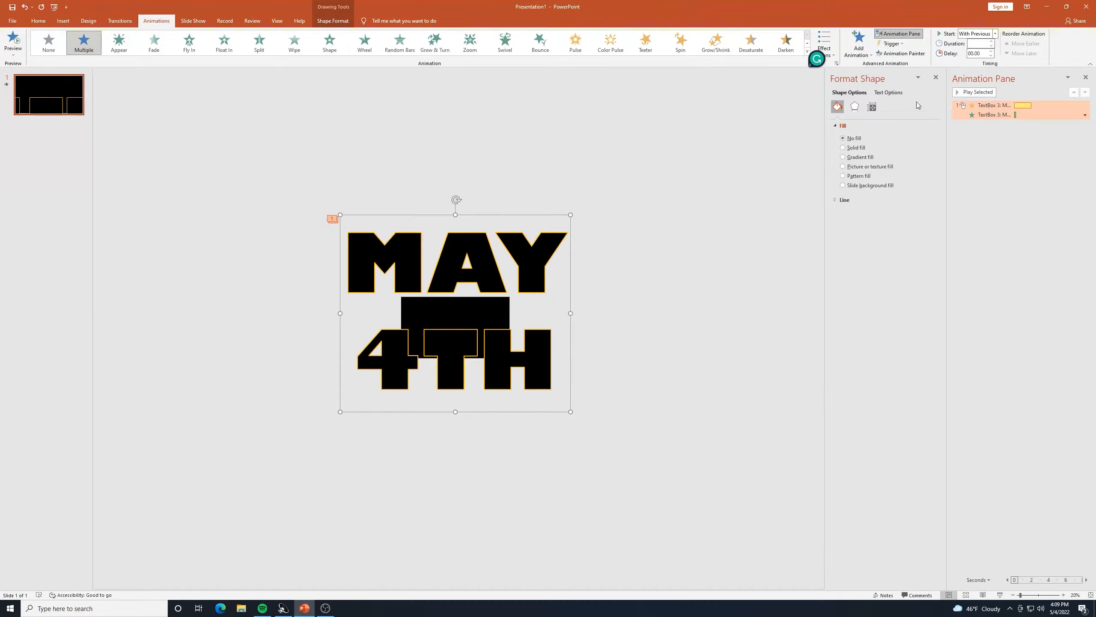
left_click(867, 54)
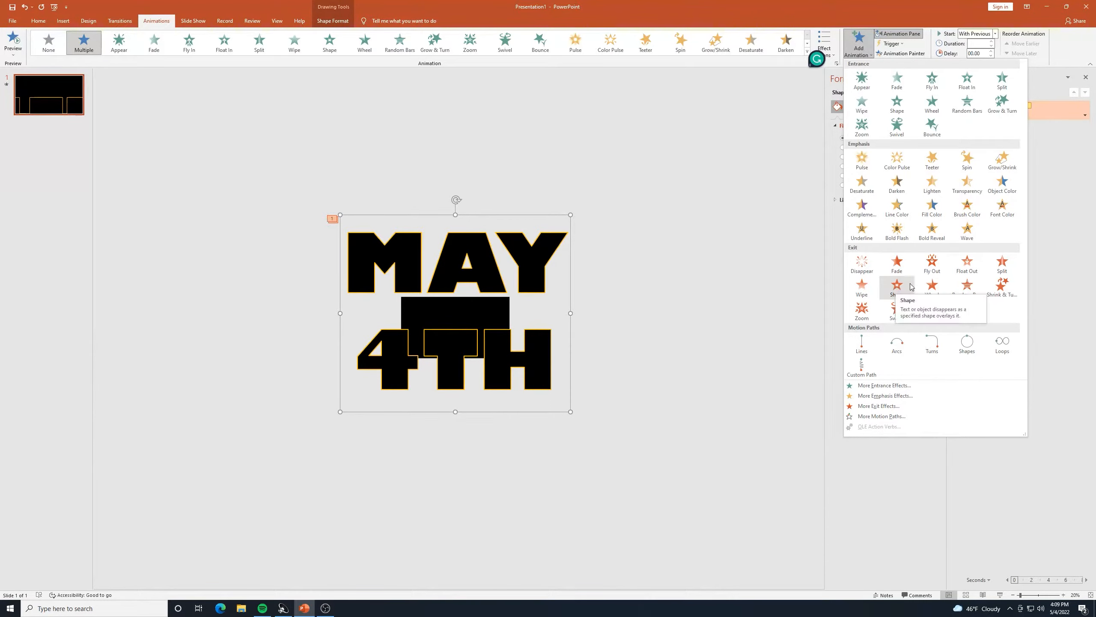
Add a Fade exit to MAY 4TH, timed With Previous with a 1.5-second delay.
left_click(898, 263)
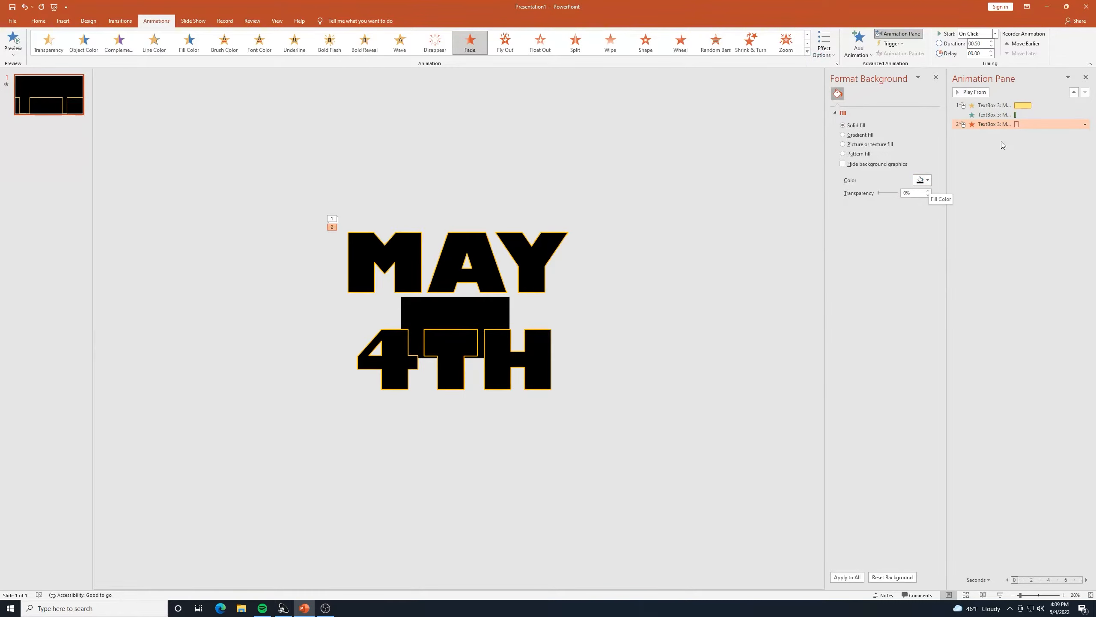
double_click(986, 125)
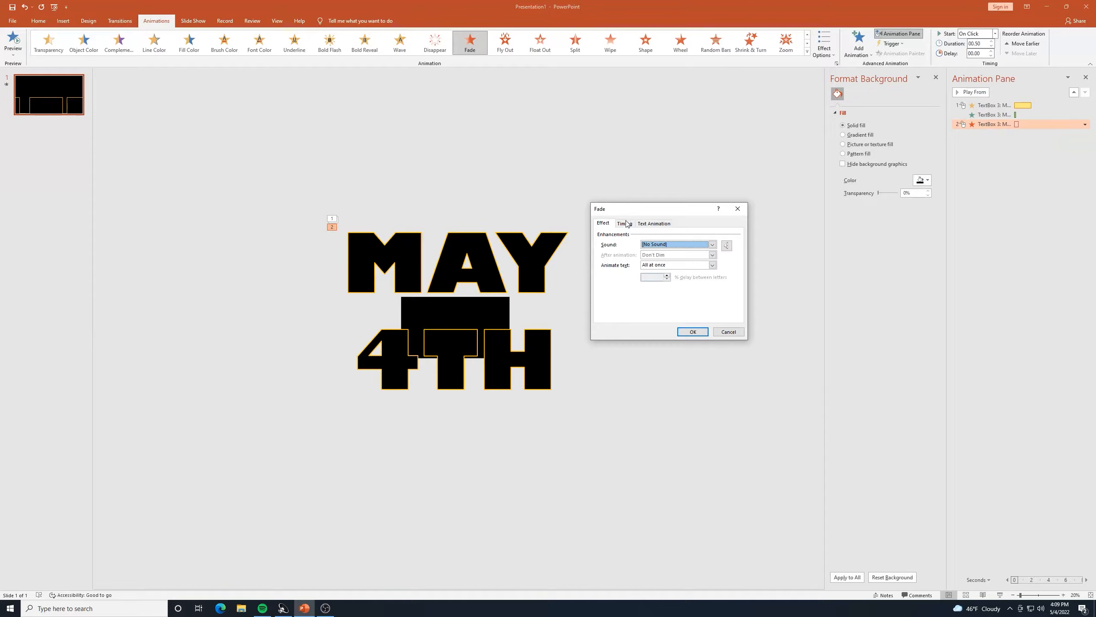
left_click(625, 225)
left_click(693, 236)
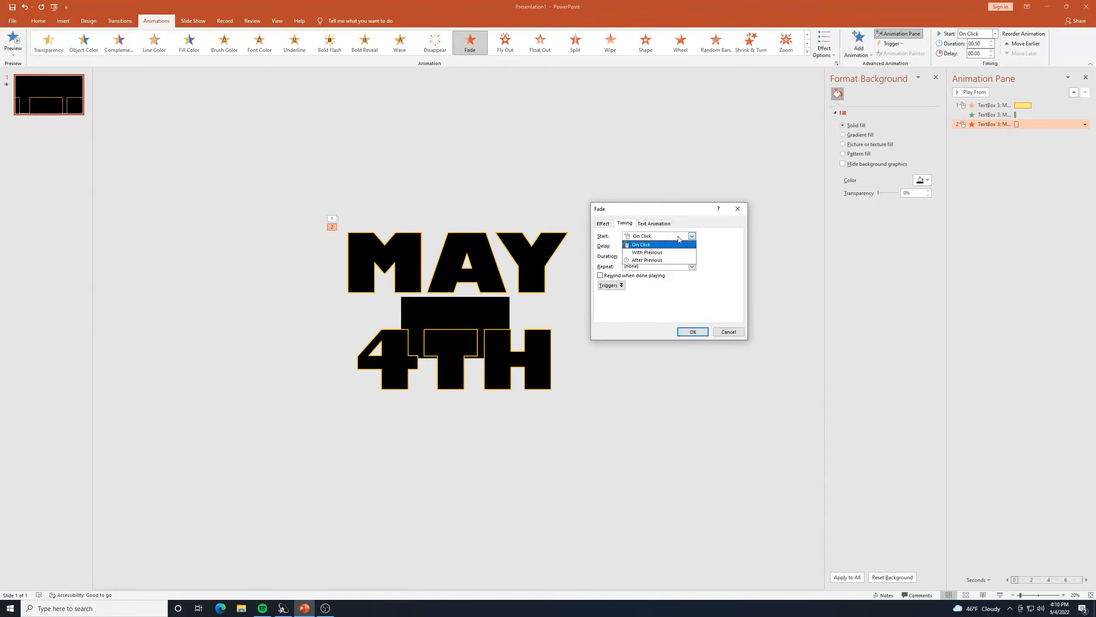
left_click(662, 253)
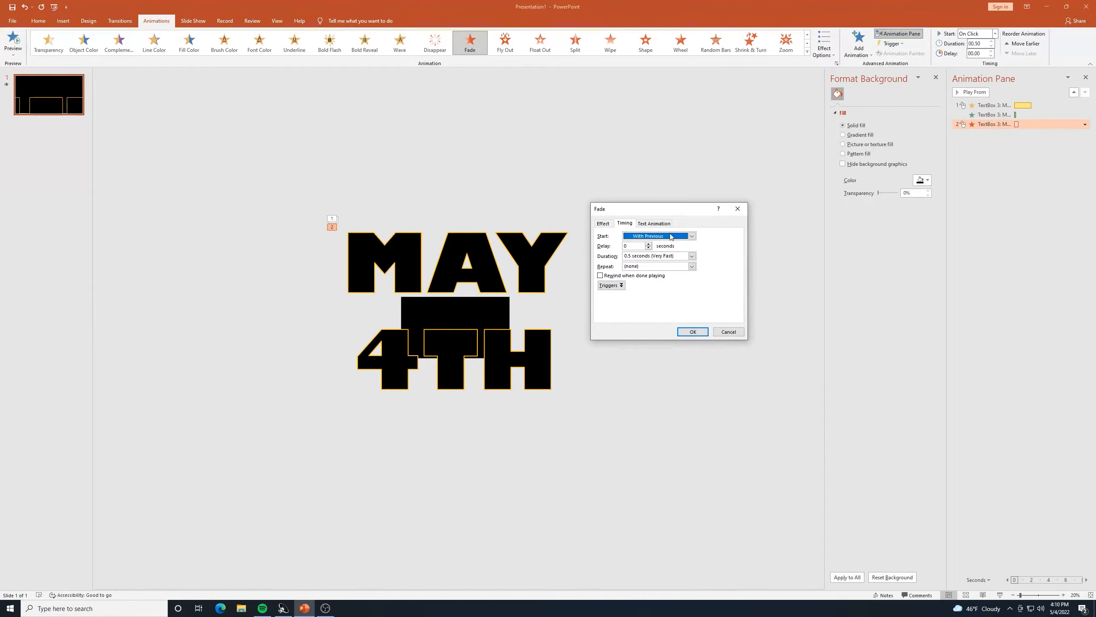
left_click(649, 244)
left_click(649, 244)
left_click(649, 244)
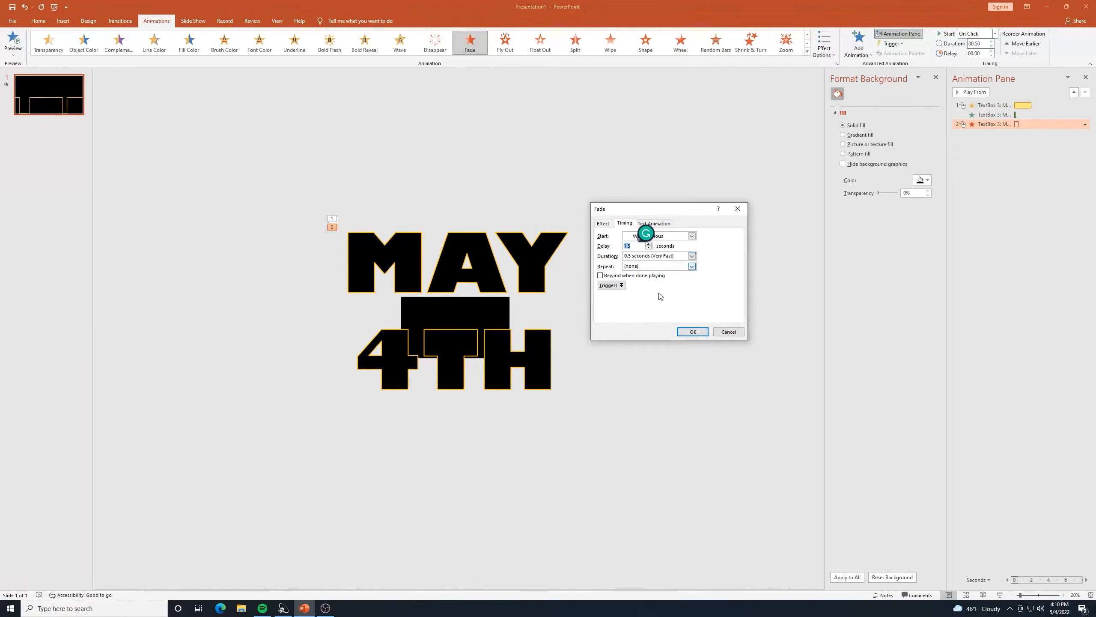
left_click(693, 331)
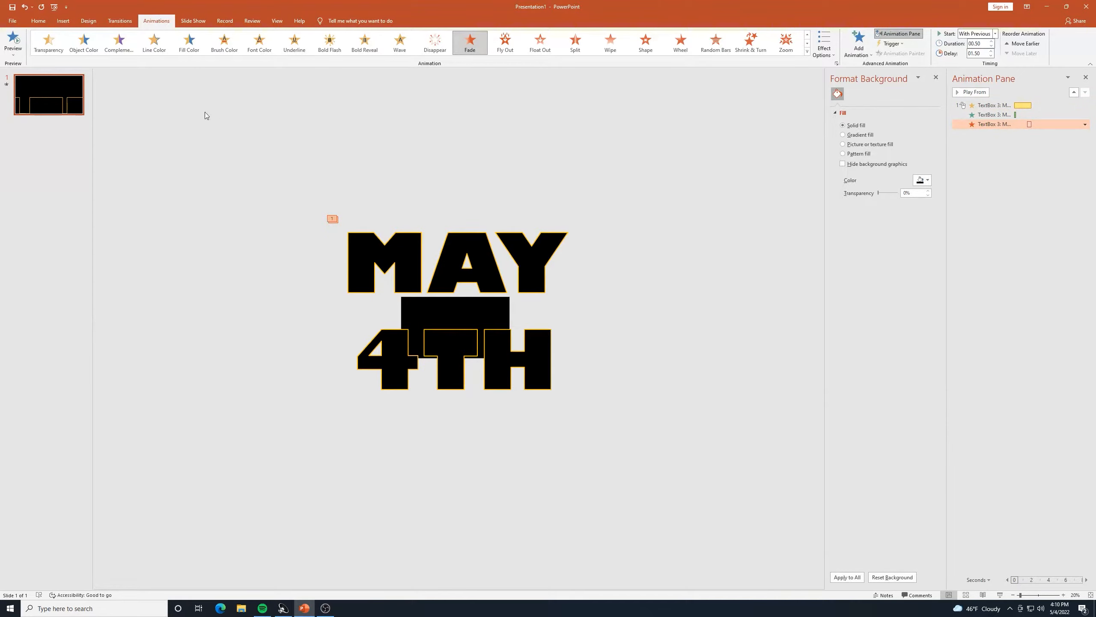
left_click(11, 41)
left_click(441, 160)
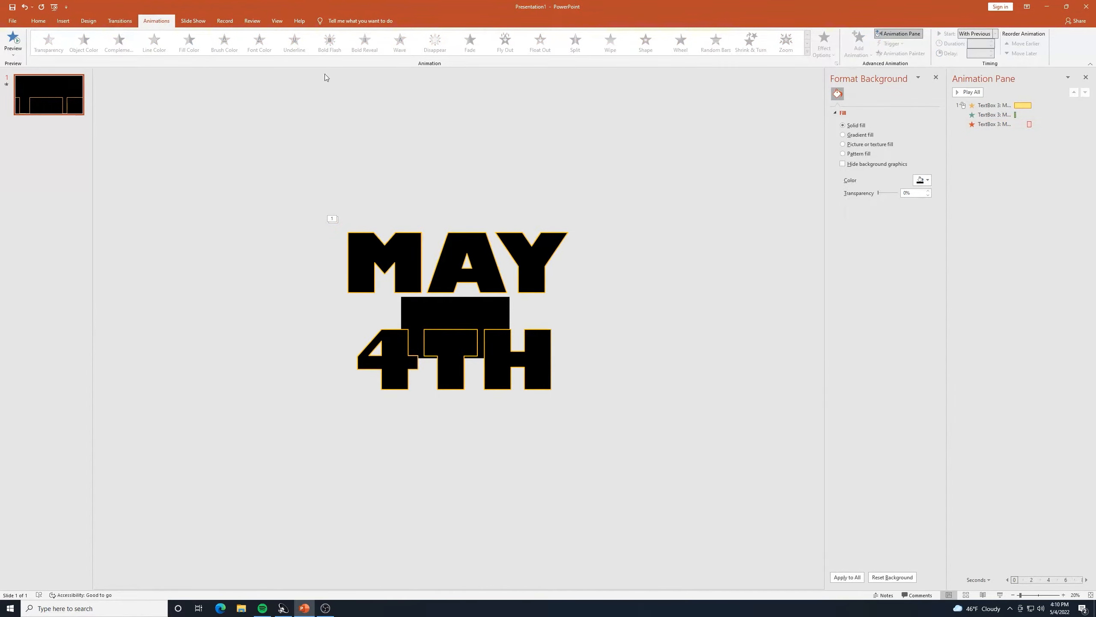
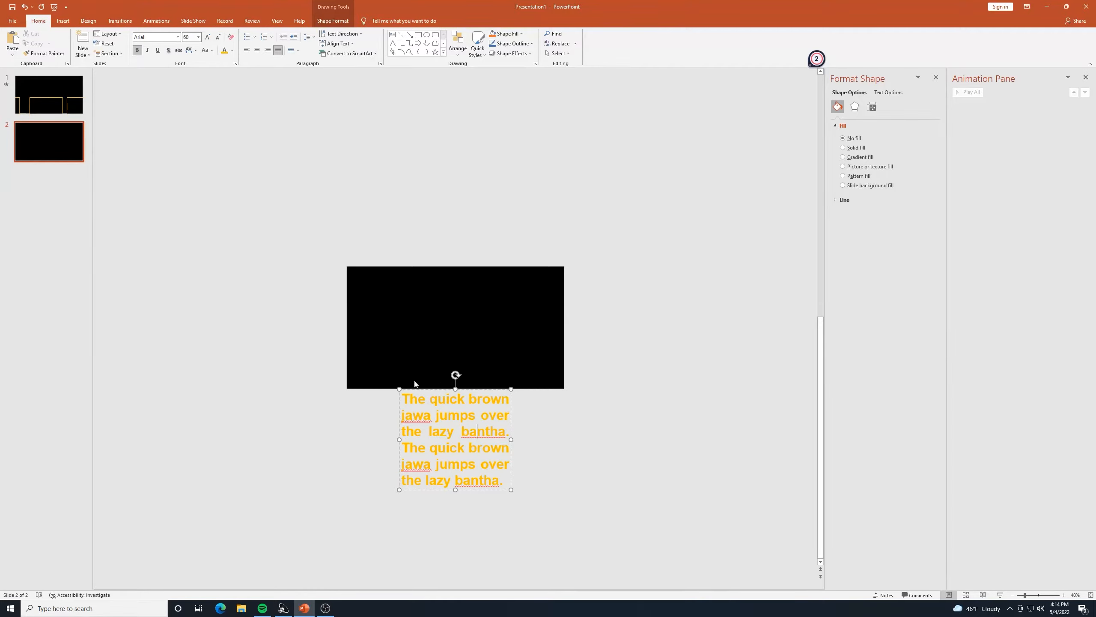
Draw a thin Rectangle bar overhanging both sides along the slide's top edge, trying a black style.
left_click(618, 396)
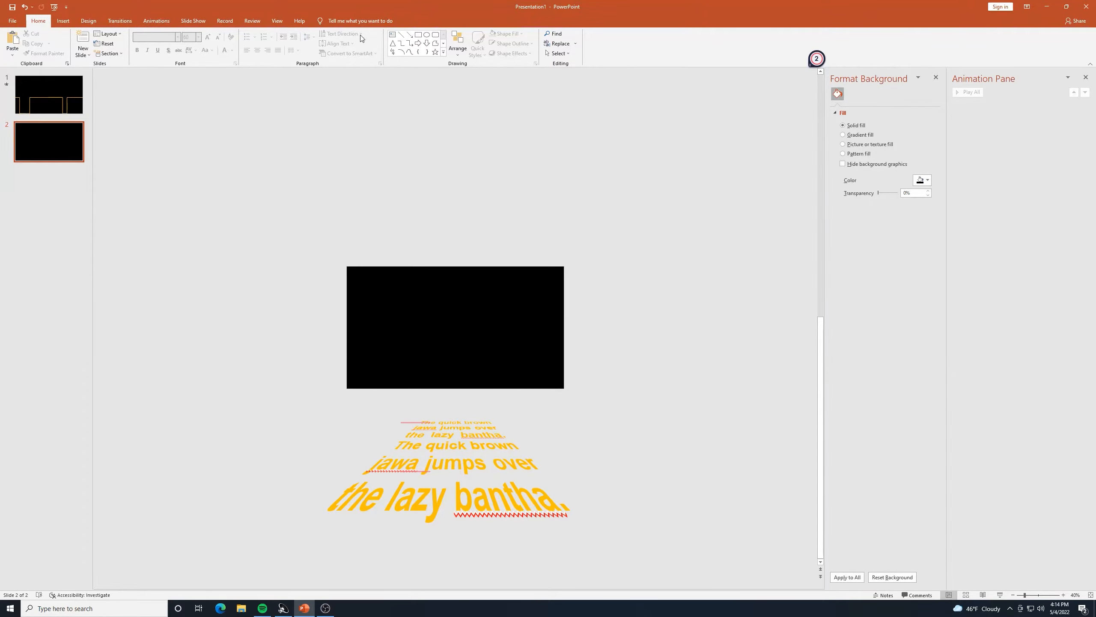
left_click(418, 35)
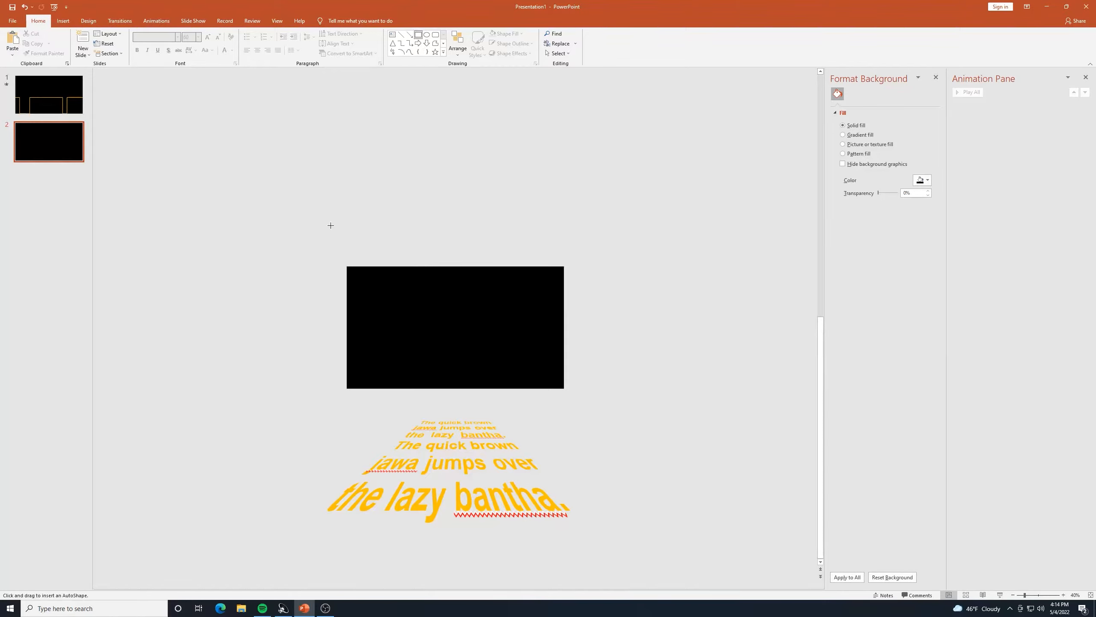
left_click_drag(328, 249, 580, 266)
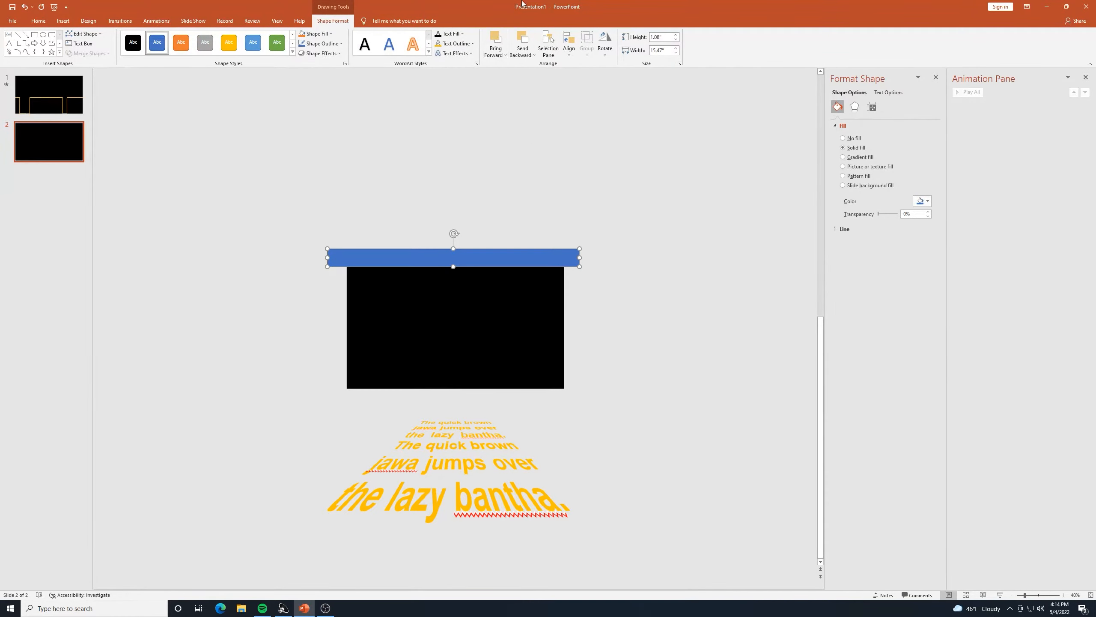
left_click(135, 43)
Fill the top bar with Black and set its outline to No Outline.
left_click(320, 34)
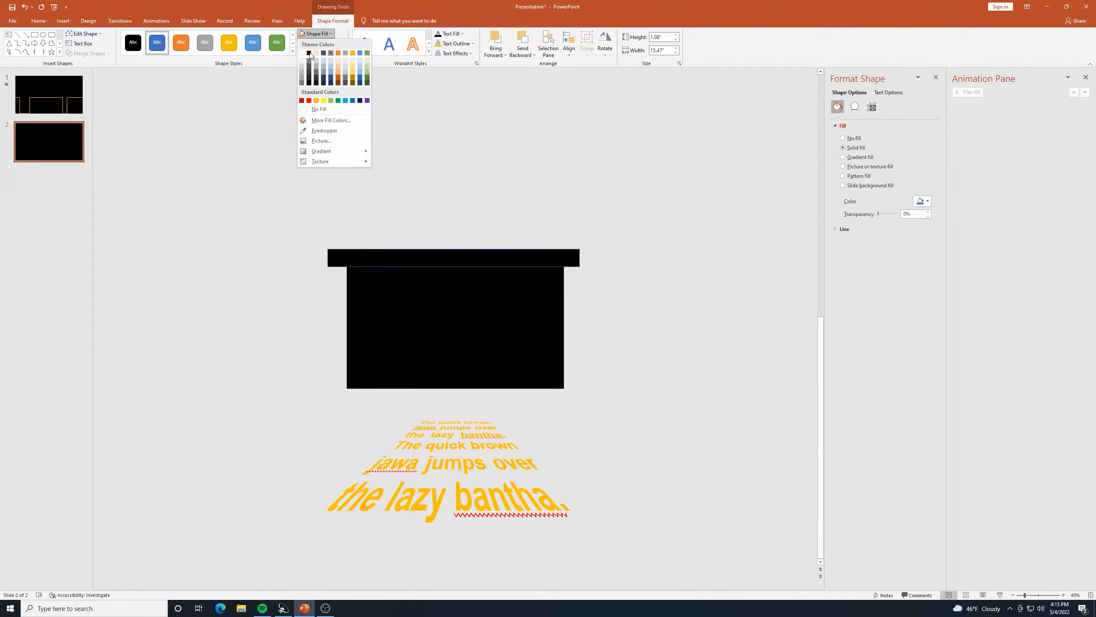
left_click(310, 53)
left_click(343, 44)
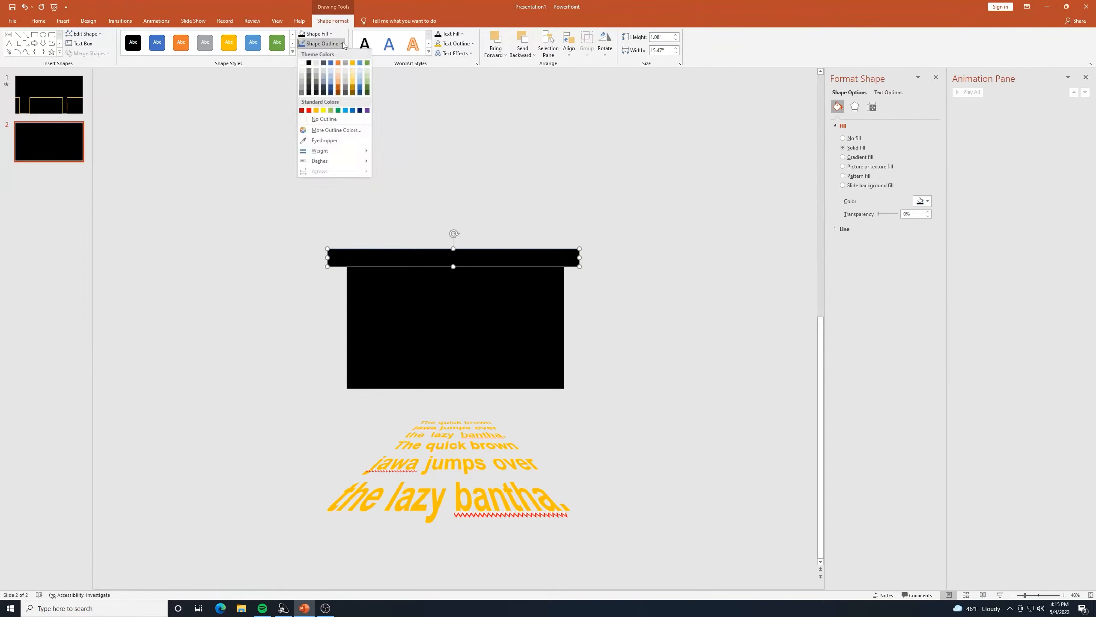
left_click(307, 122)
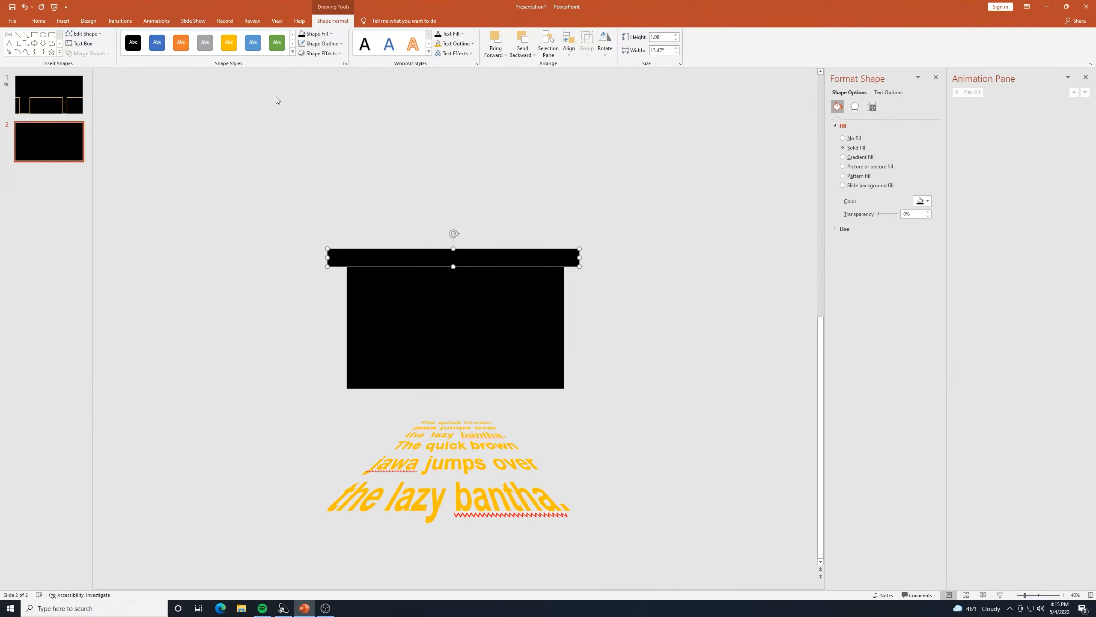
Open the bar's 3-D Rotation Options via Text Effects and expand the Glow section in Format Shape.
left_click(474, 55)
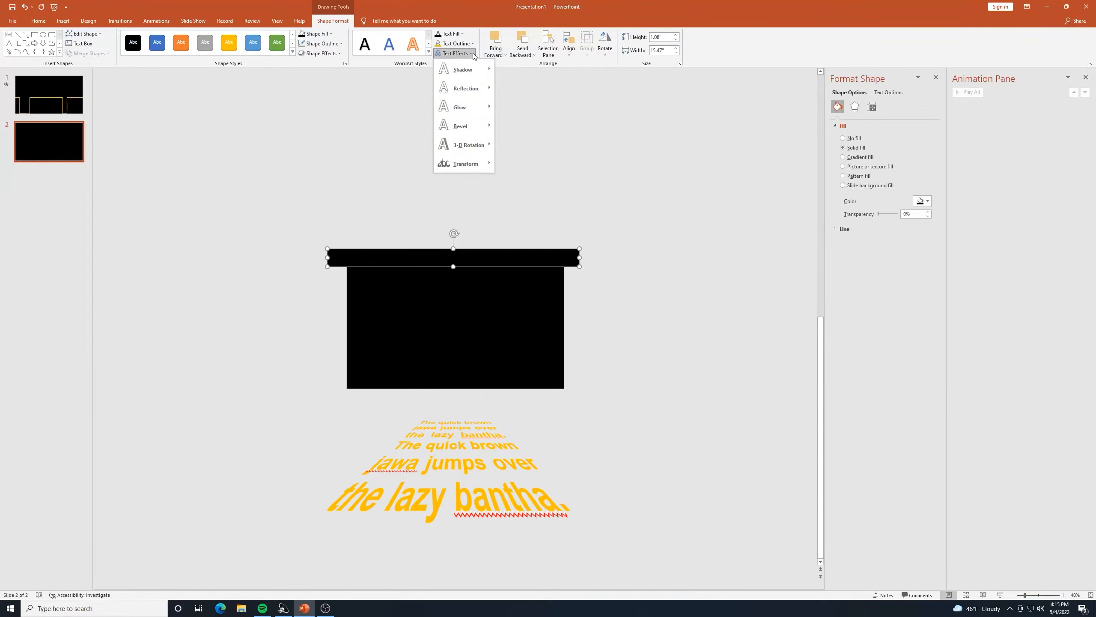
mouse_move(481, 108)
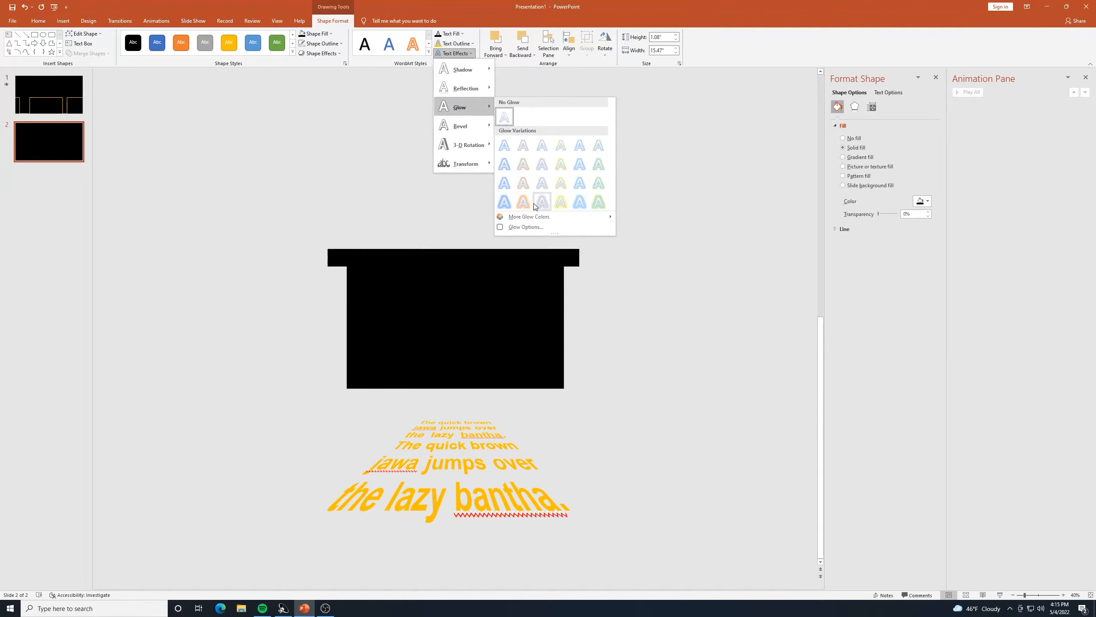
mouse_move(466, 142)
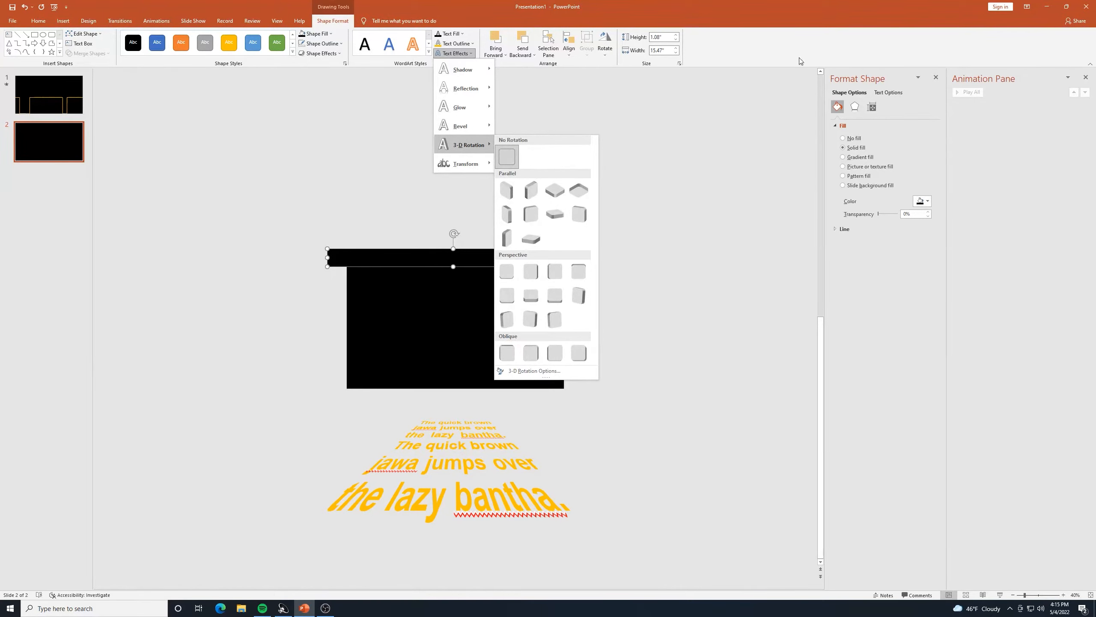
left_click(855, 107)
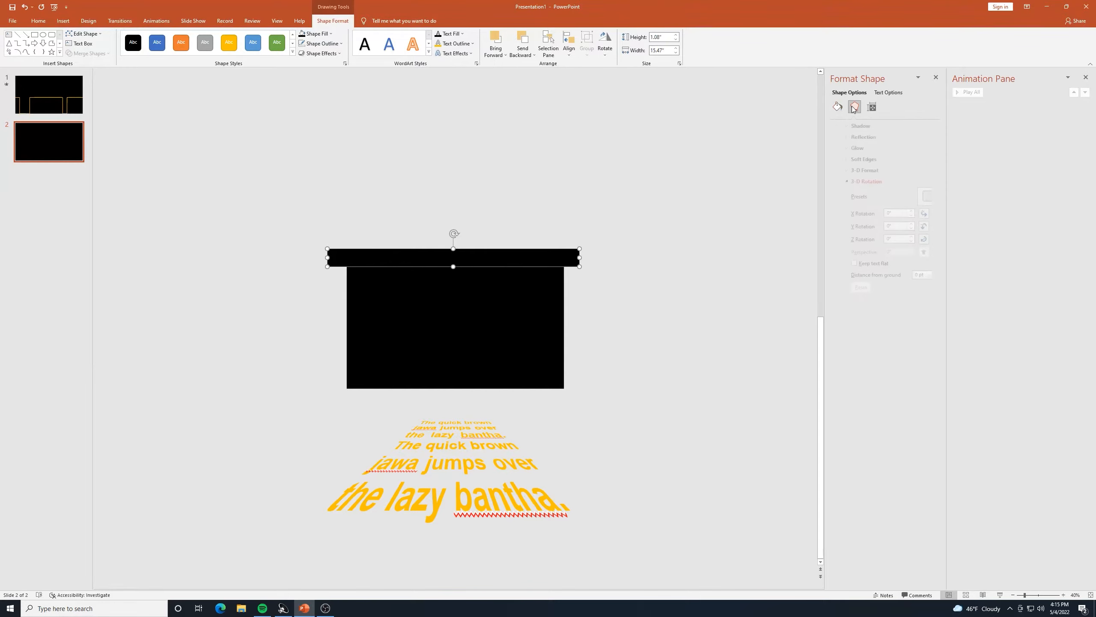
left_click(846, 147)
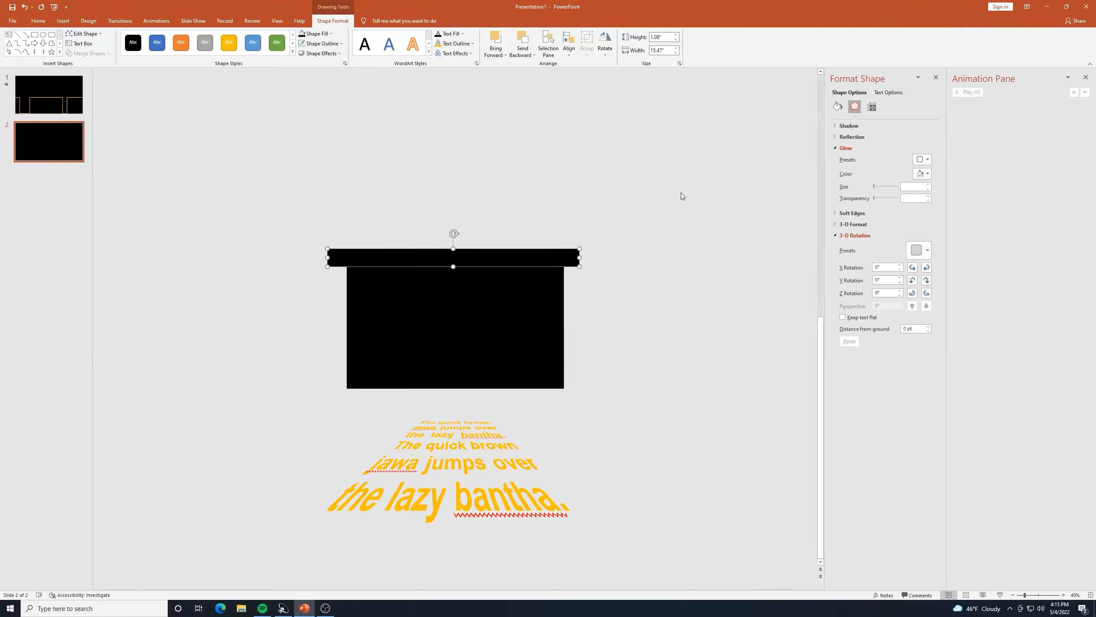
Set the top bar's glow to Black, 150 pt size and 15% transparency.
left_click(922, 161)
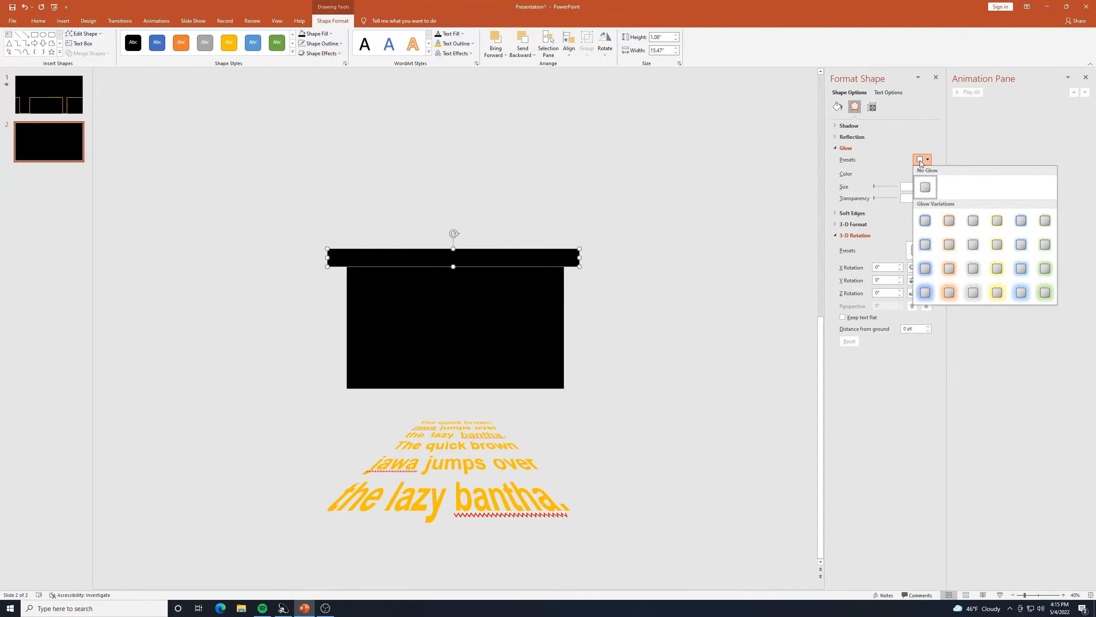
left_click(922, 160)
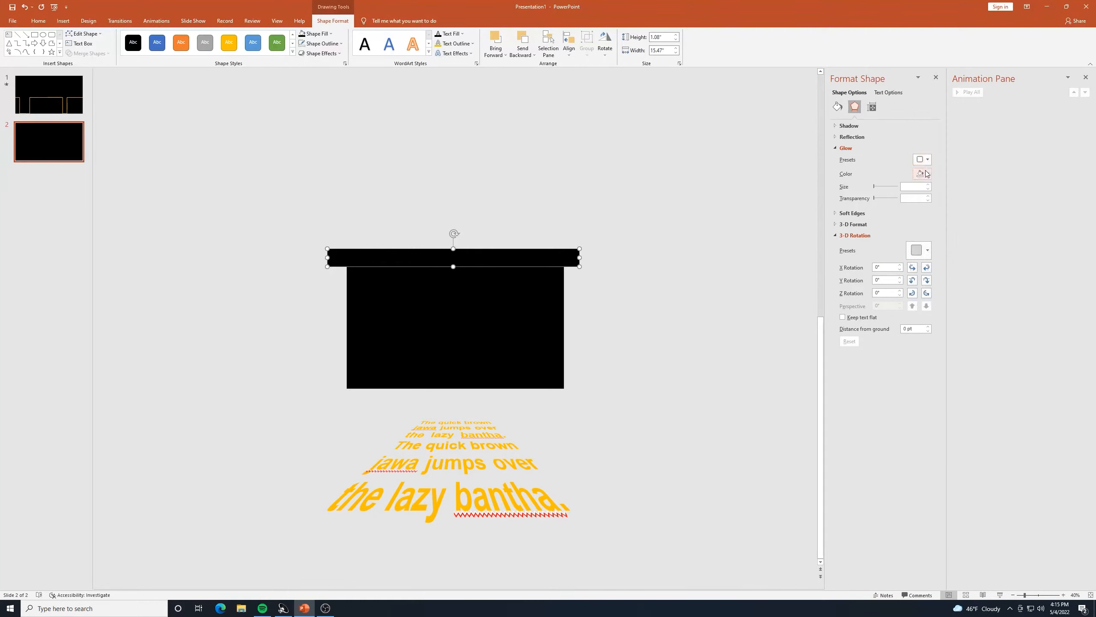
left_click(926, 173)
left_click(926, 193)
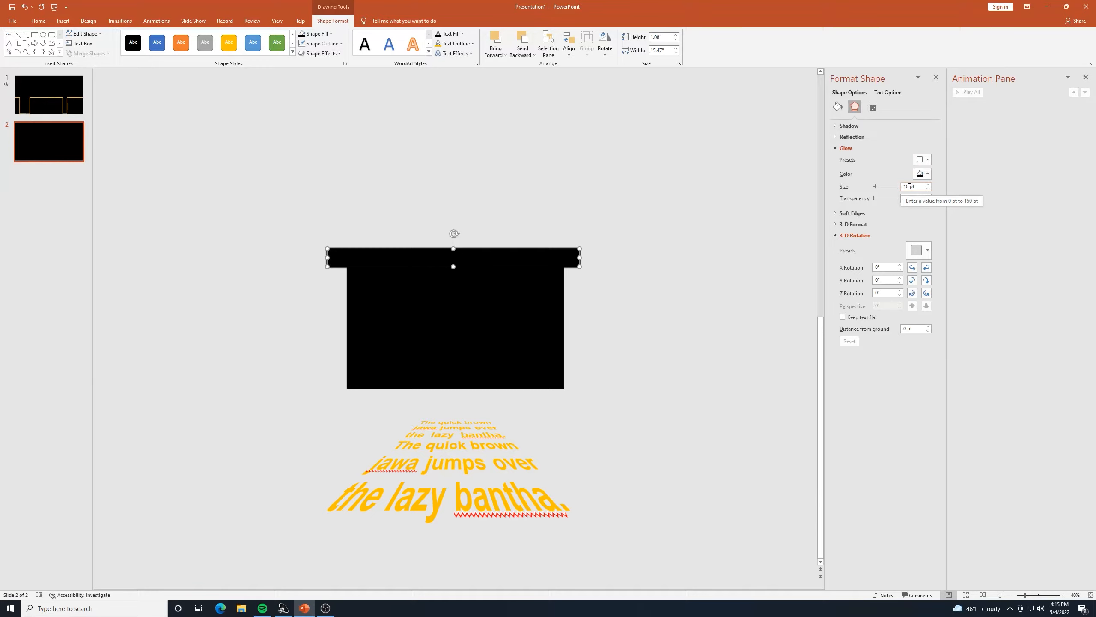
left_click_drag(910, 186, 903, 188)
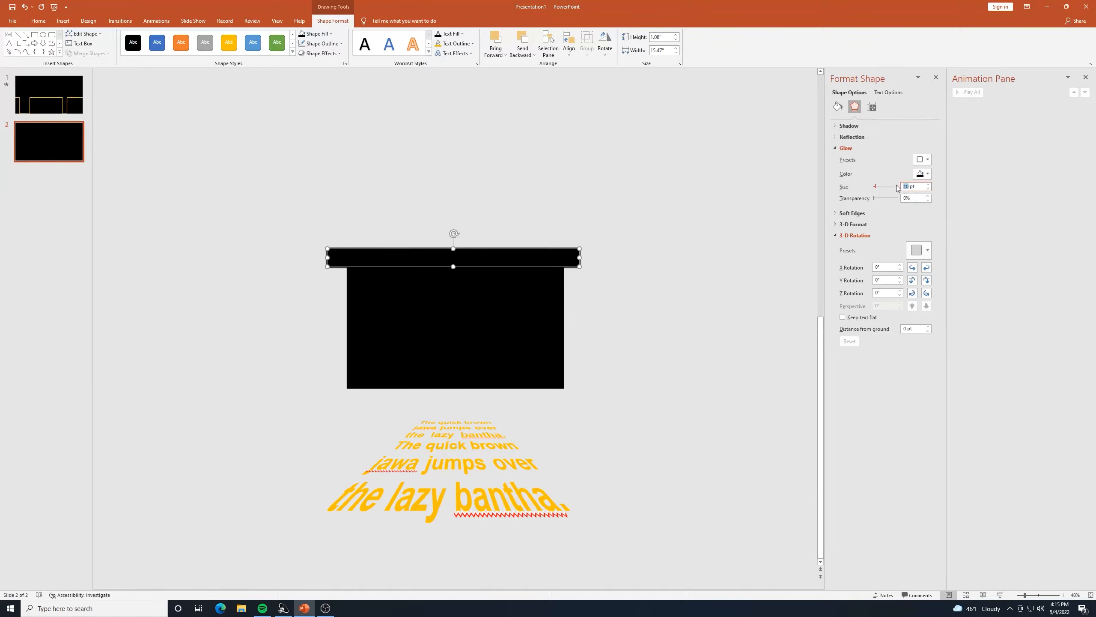
type("150")
key("Return")
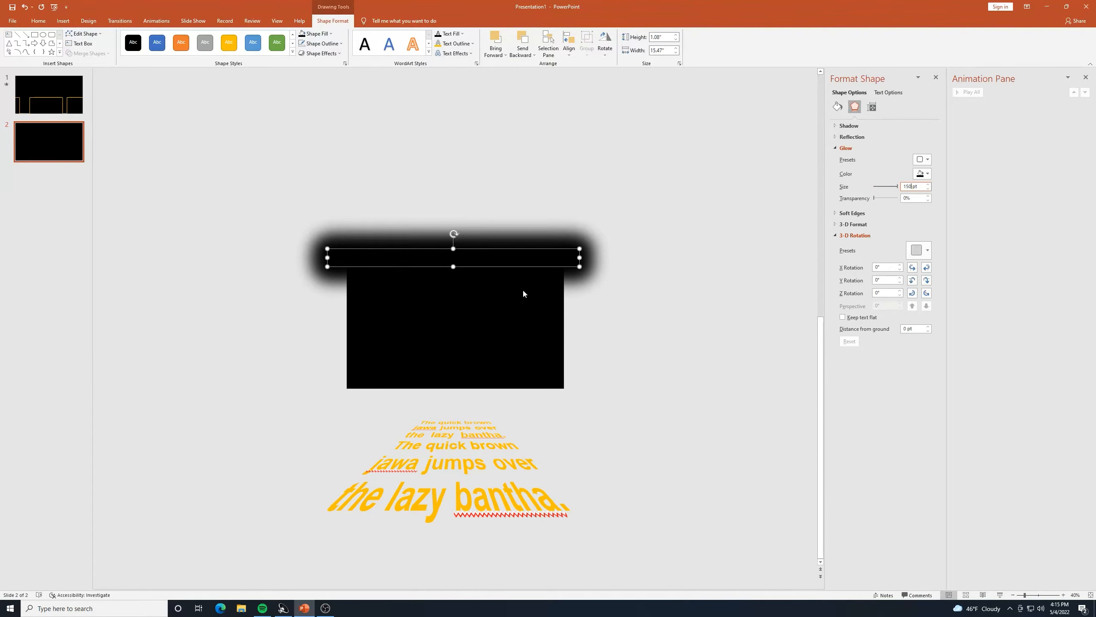
left_click(912, 197)
right_click(912, 197)
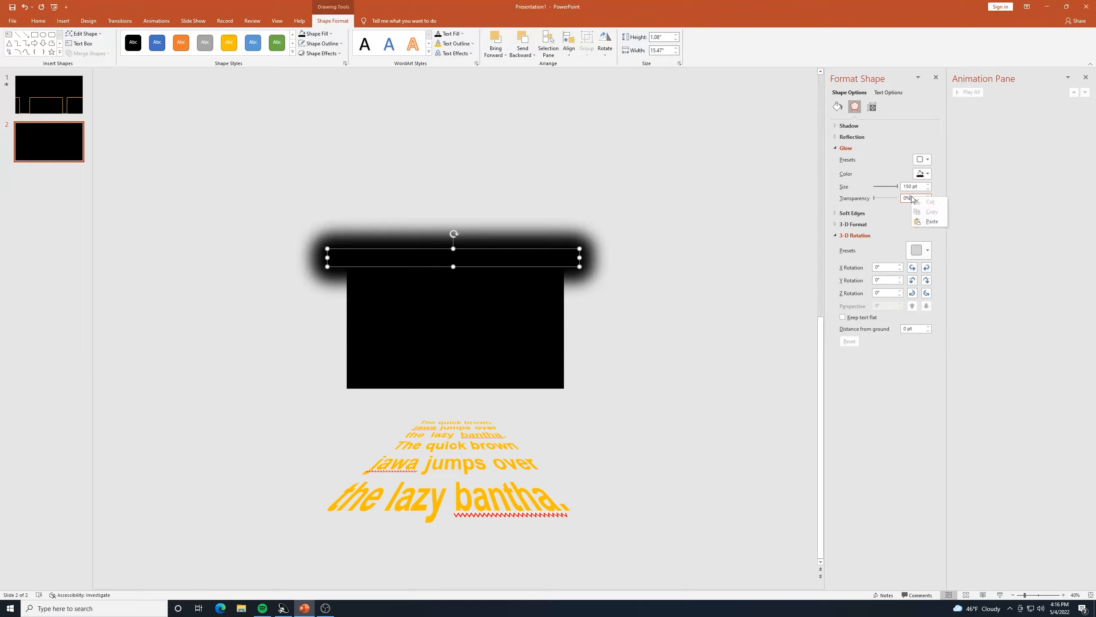
left_click(908, 198)
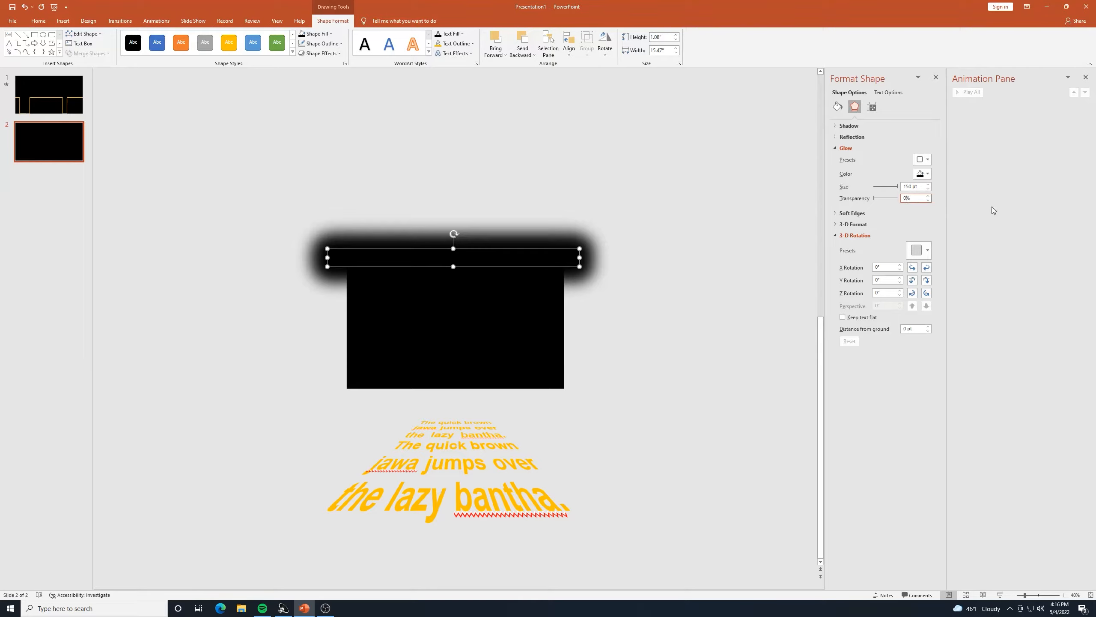
key("BackSpace")
type("15")
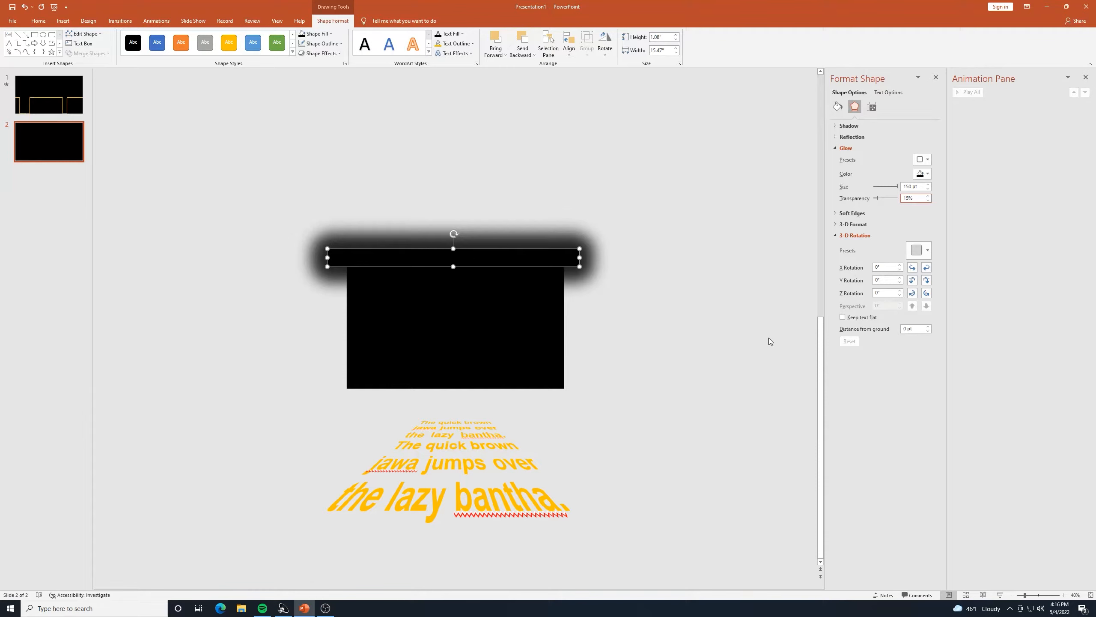
Nudge the glowing top bar slightly up and to the left.
left_click(670, 306)
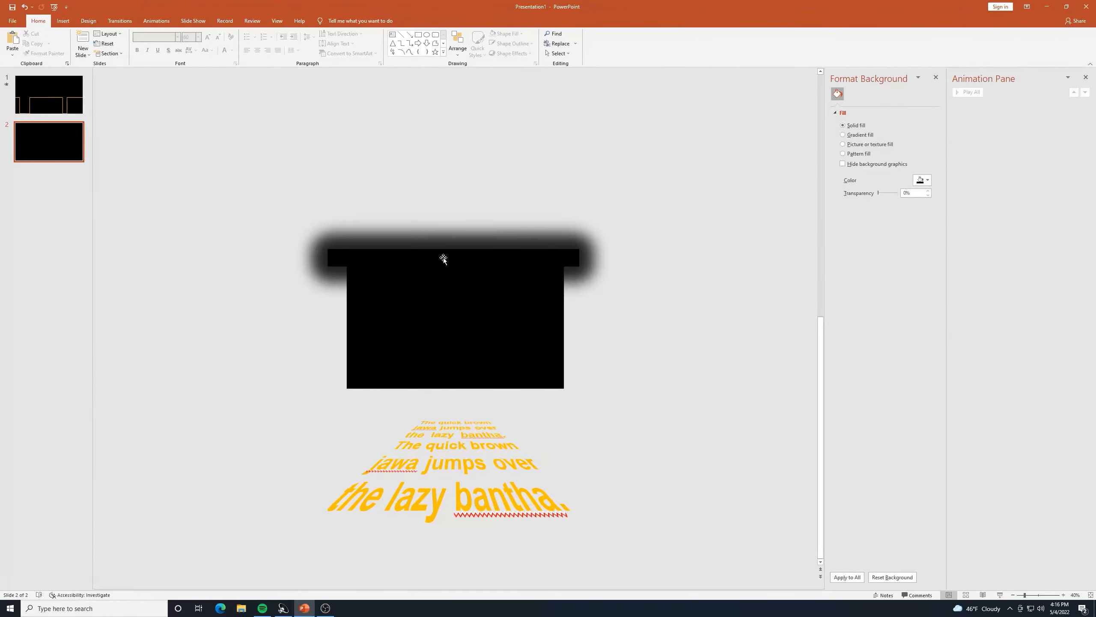
mouse_move(447, 257)
left_mouse_down()
mouse_move(442, 250)
mouse_move(467, 263)
left_mouse_up()
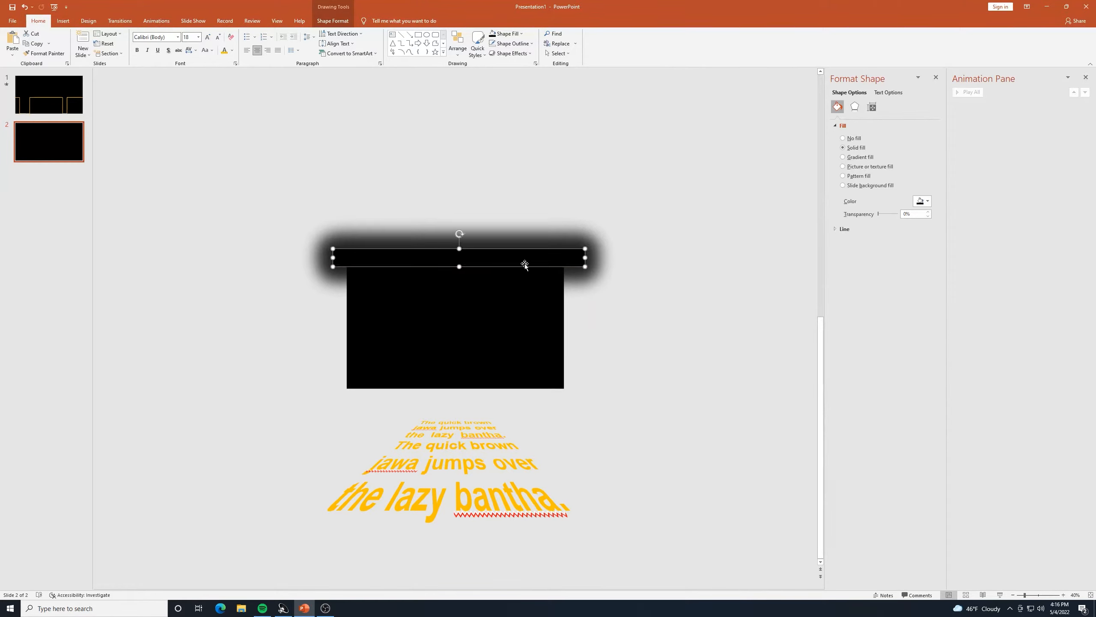
left_click_drag(385, 261, 381, 260)
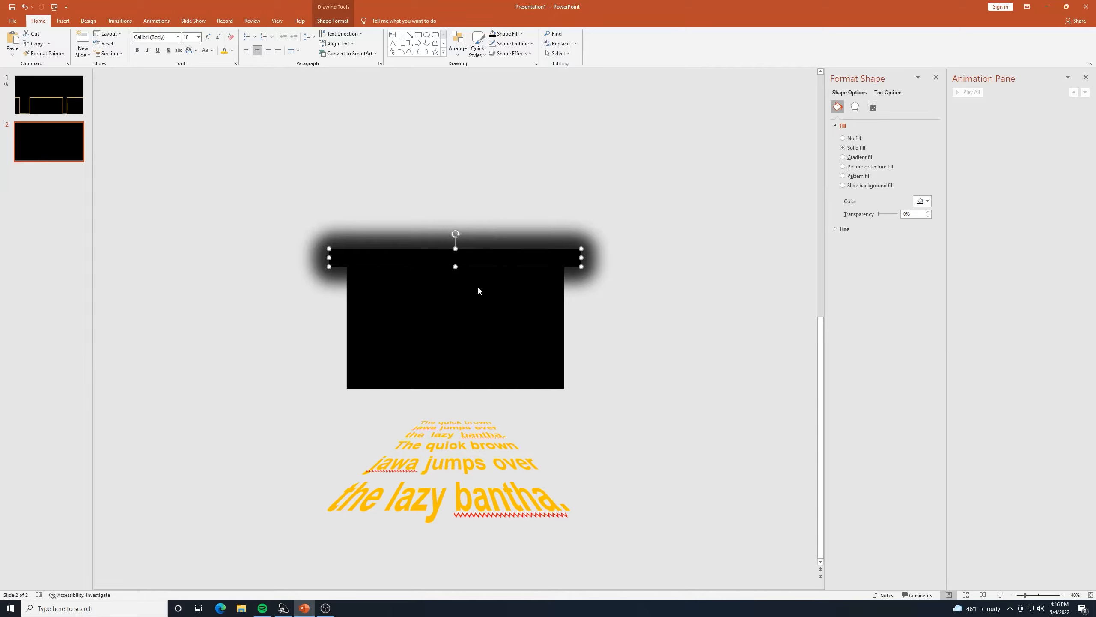
Bring the top bar to the front of all other objects.
right_click(502, 252)
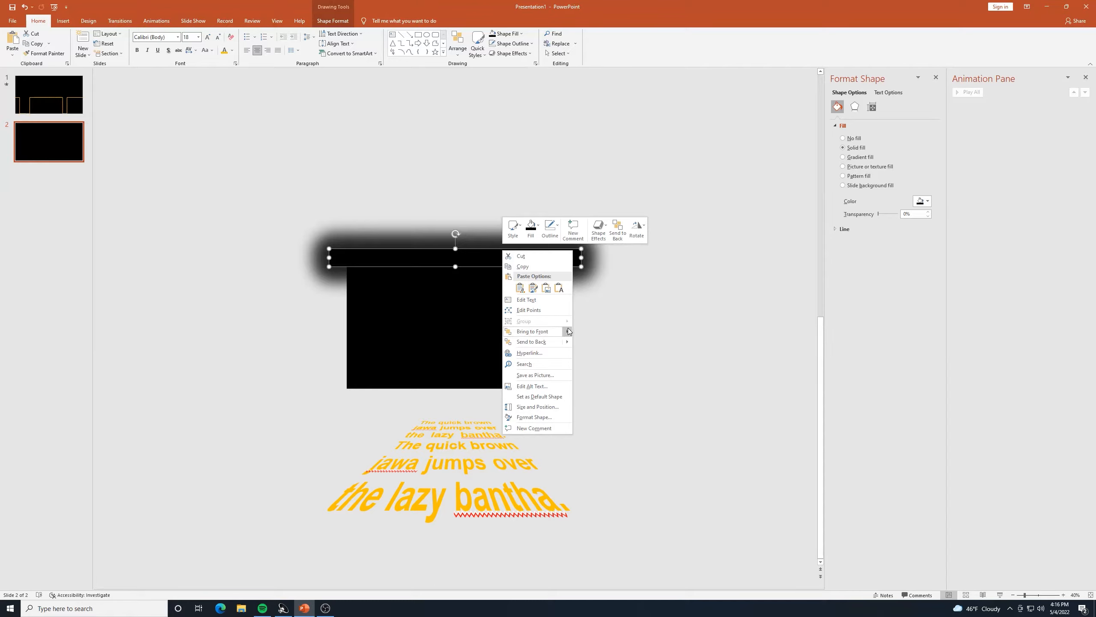
mouse_move(566, 331)
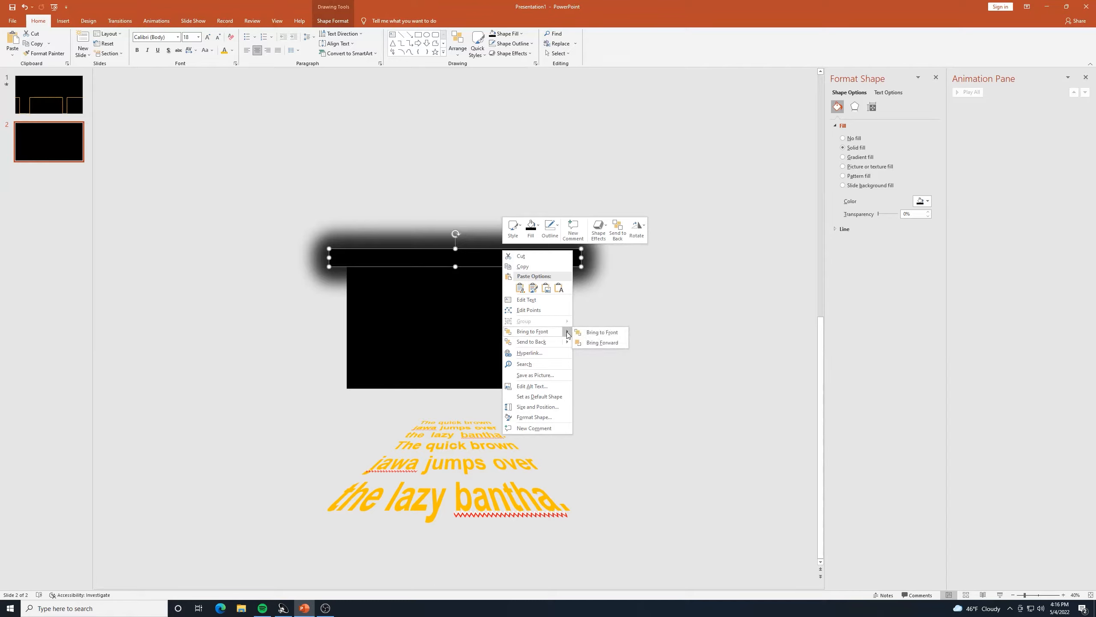
left_click(600, 332)
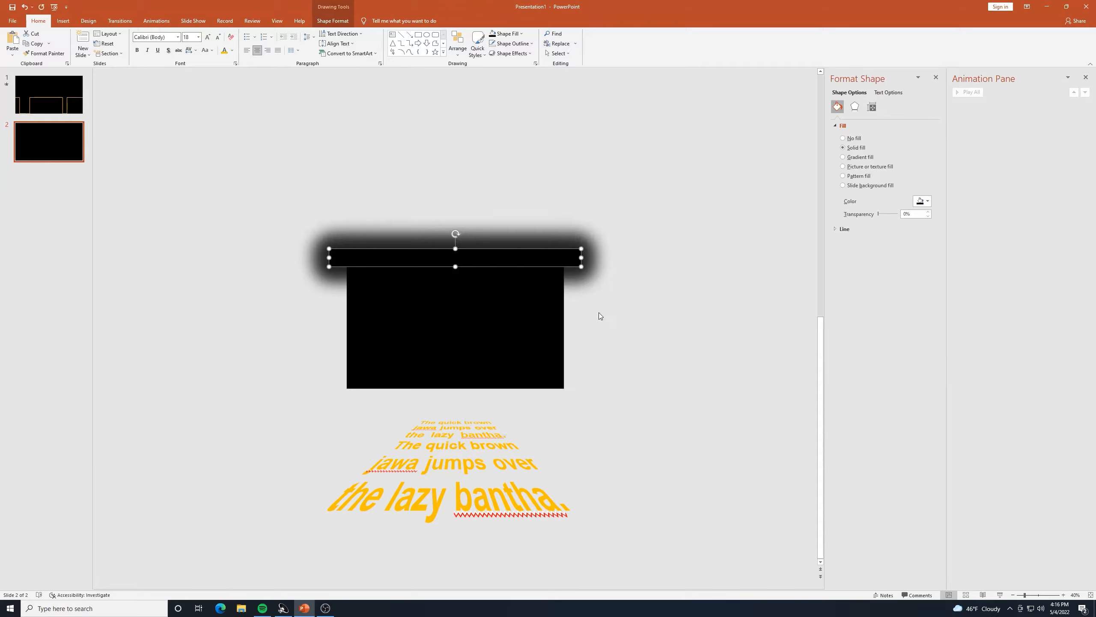
left_click(621, 294)
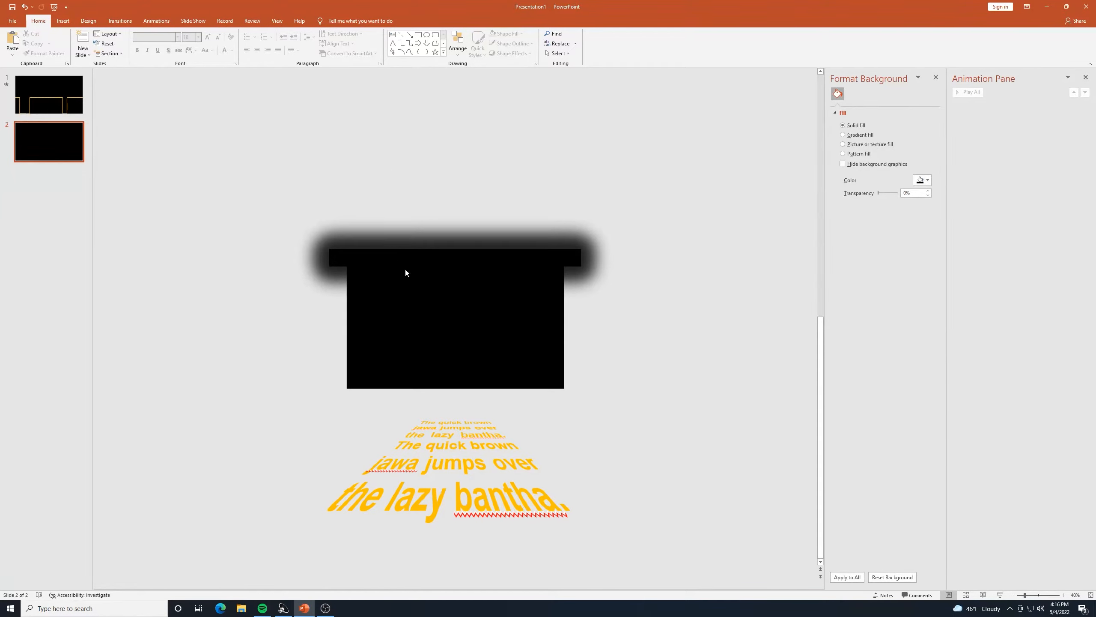
Select the yellow crawl text box and add the Exit > Fly Out animation to it.
left_click(372, 441)
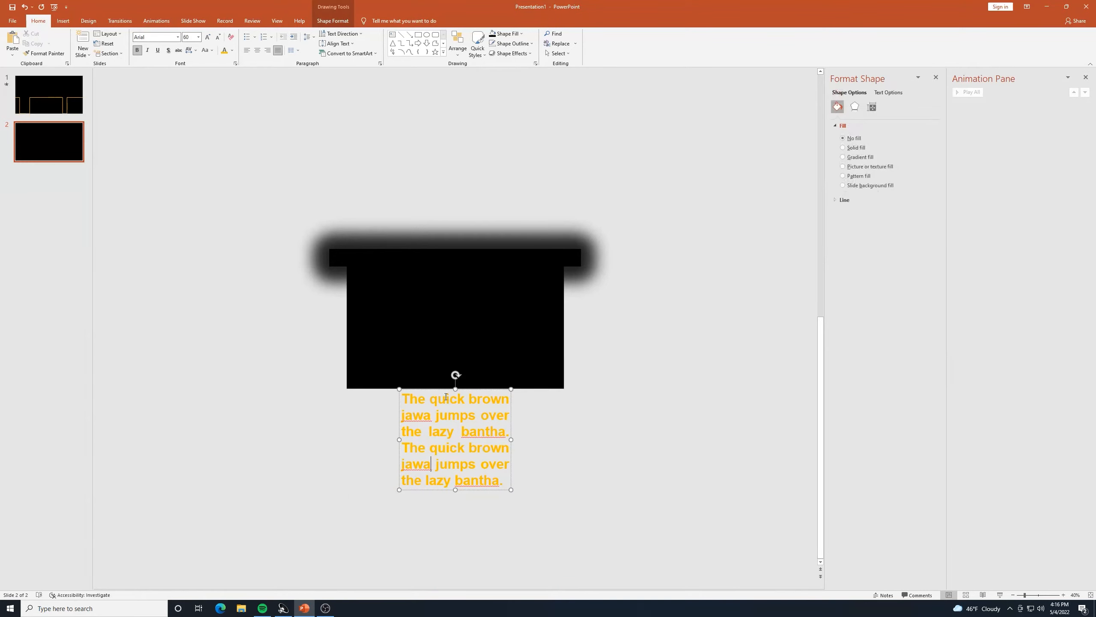
left_click(512, 417)
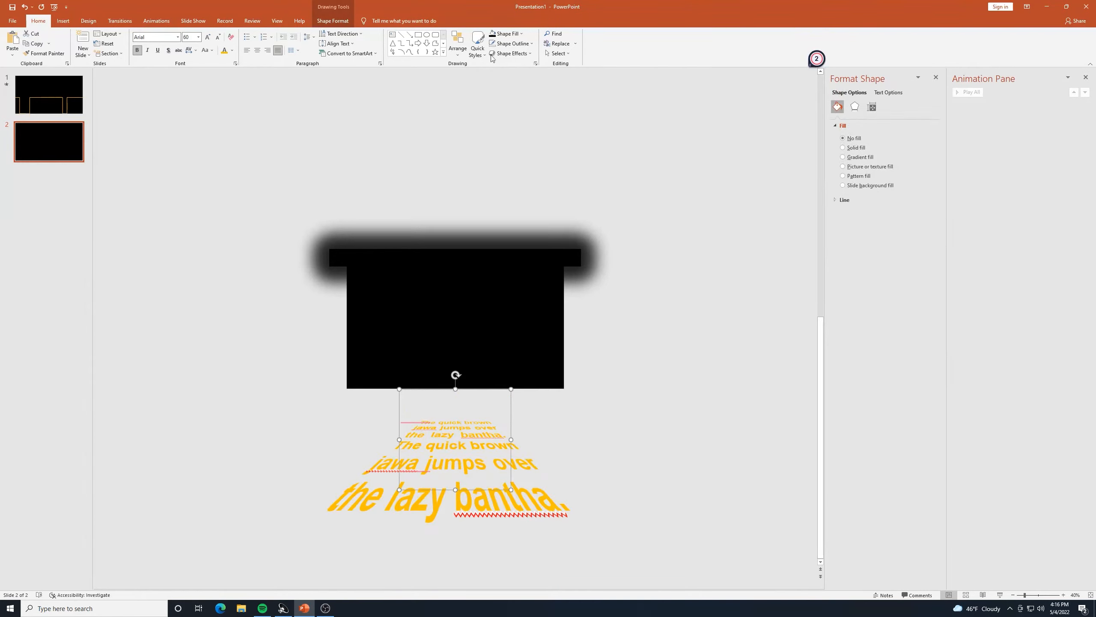
left_click(151, 22)
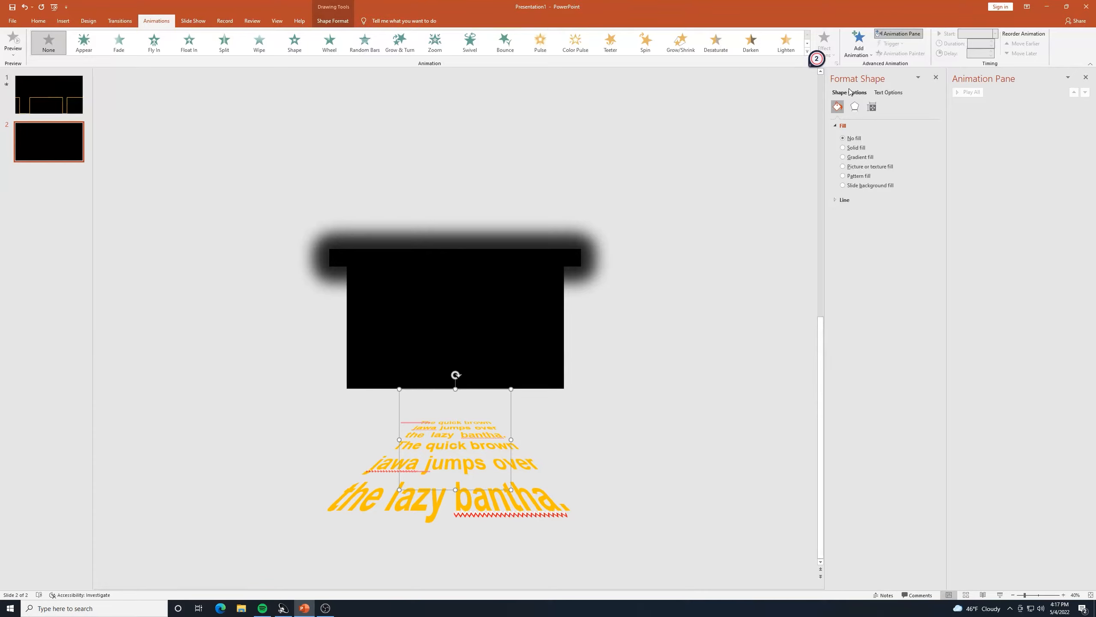
left_click(865, 60)
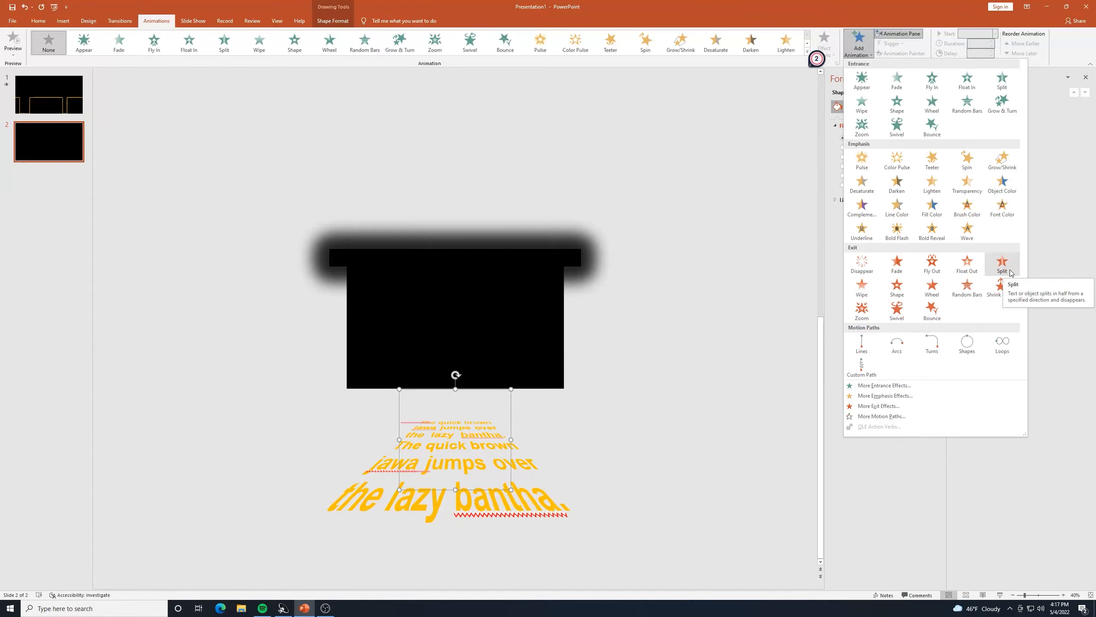
left_click(931, 262)
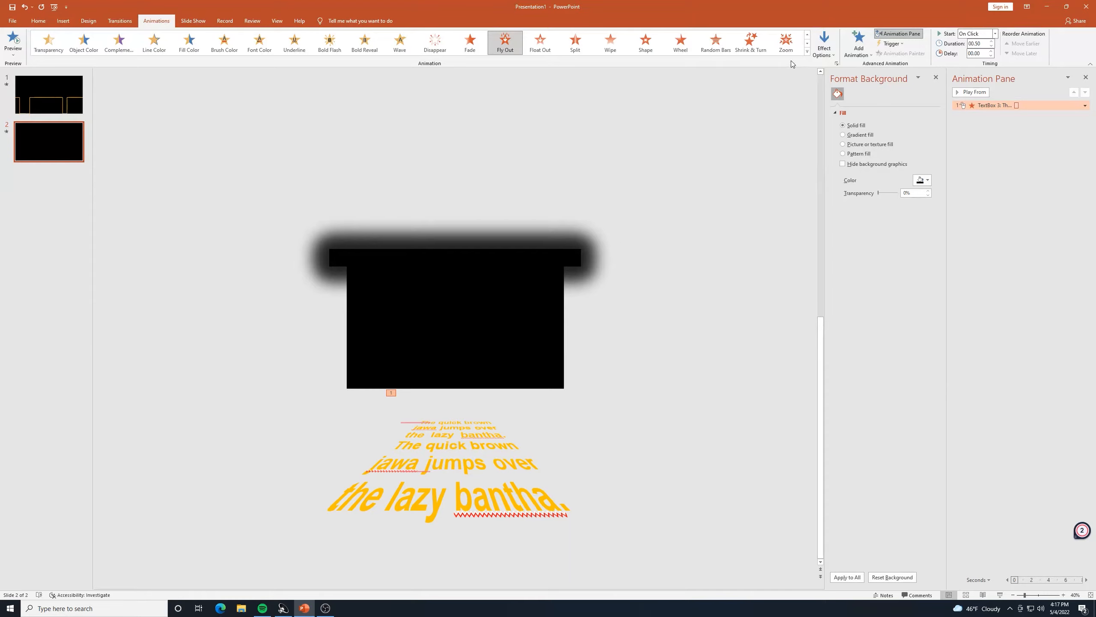
Set the Fly Out effect direction to To Top, then reselect the crawl text box.
left_click(829, 60)
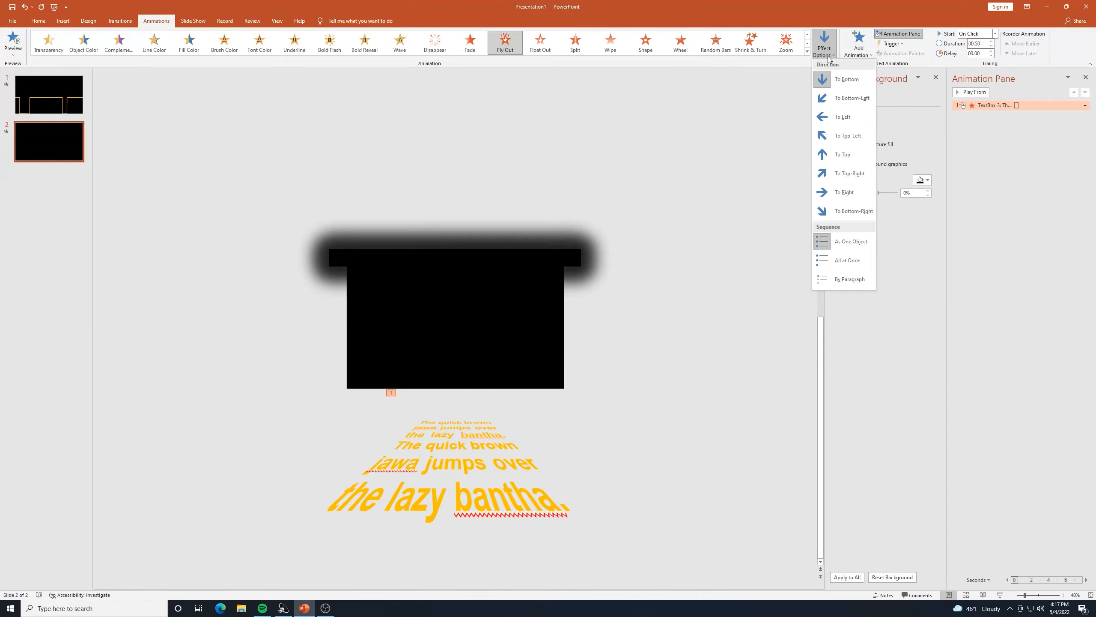
left_click(845, 155)
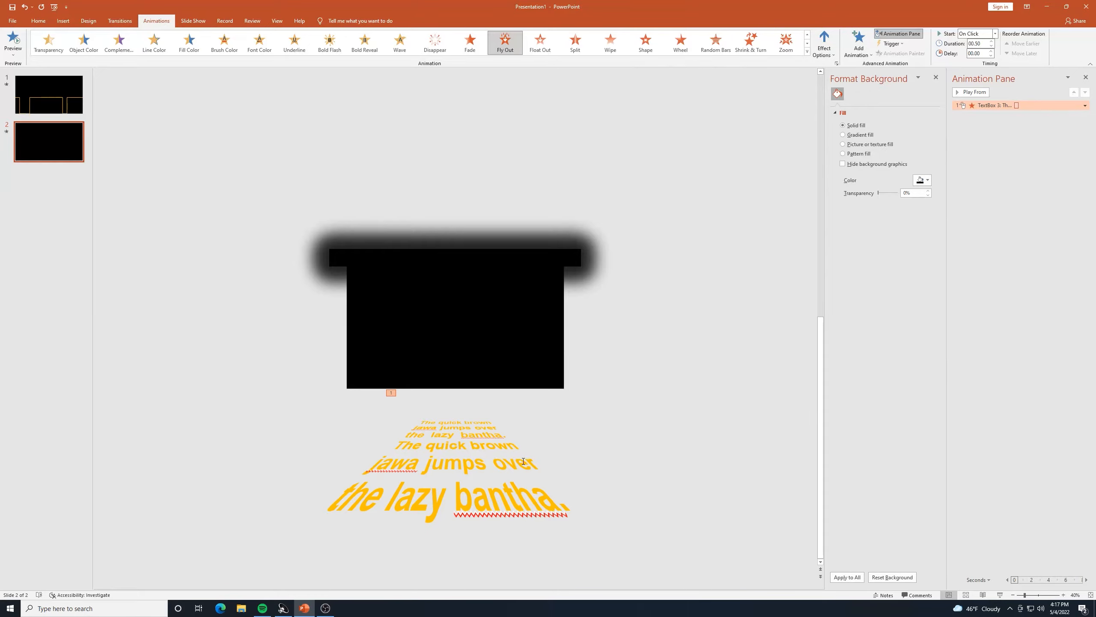
left_click(512, 444)
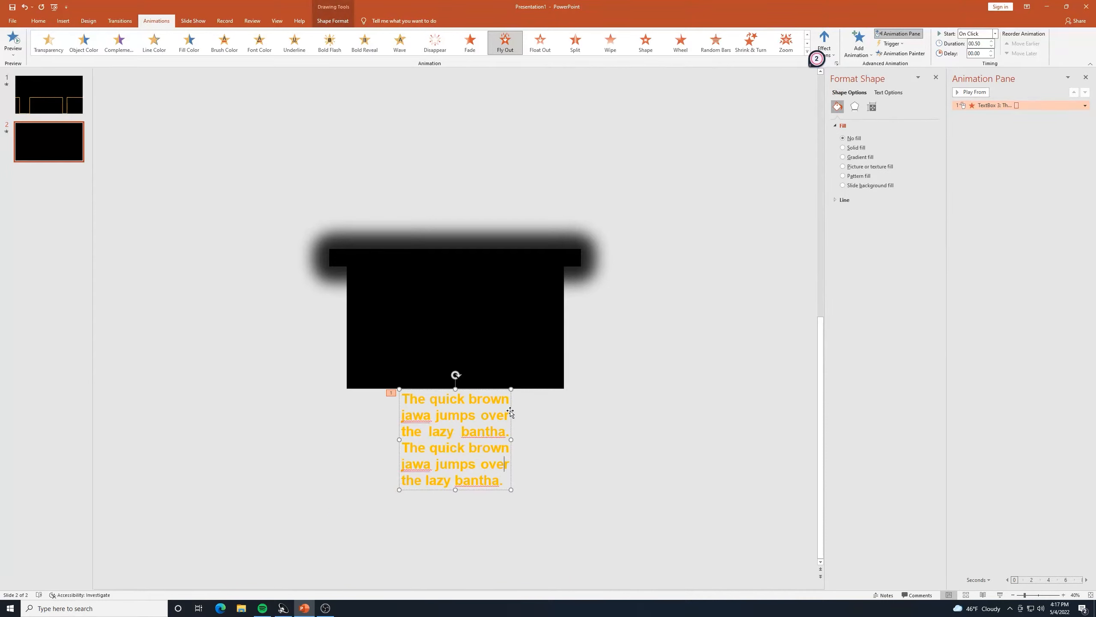
left_click(510, 412)
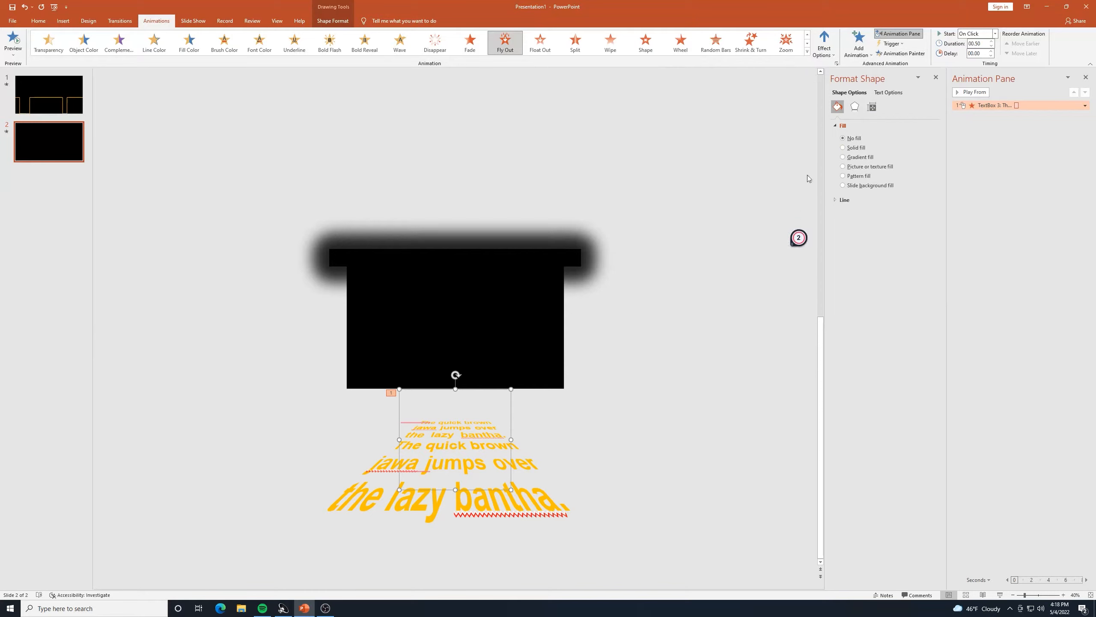
Add a Grow/Shrink emphasis to the crawl and set it to start With Previous.
left_click(859, 48)
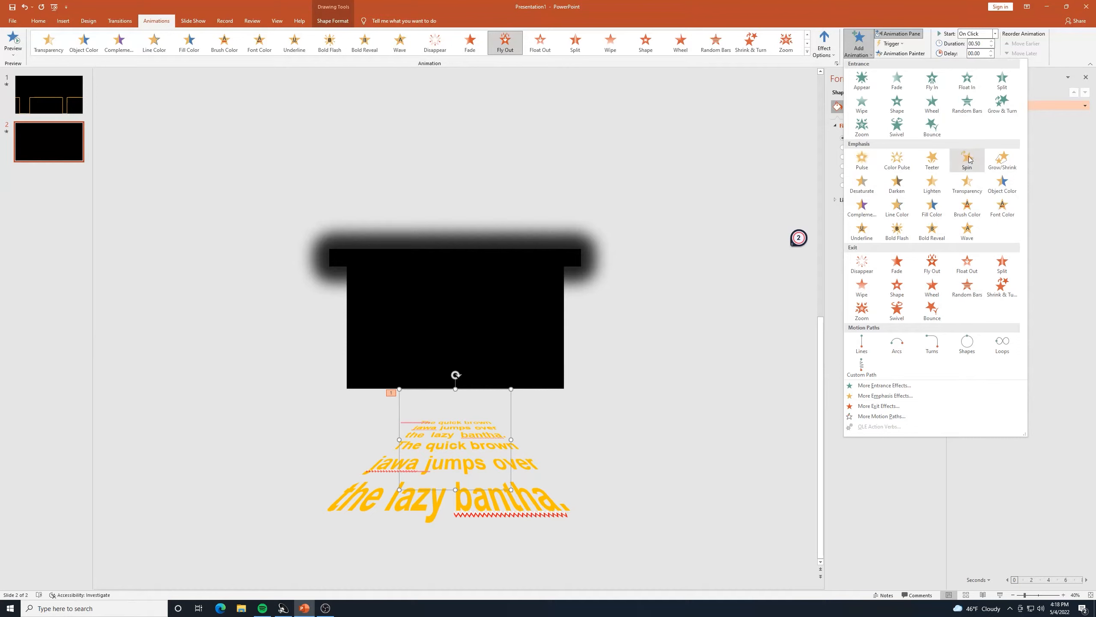
left_click(998, 160)
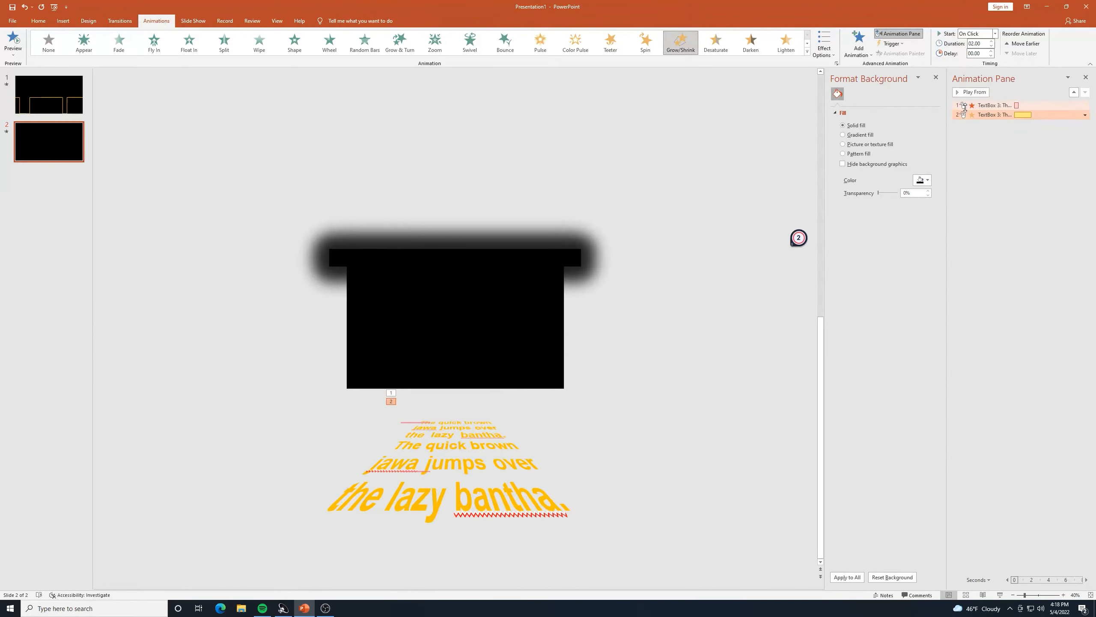
double_click(1018, 115)
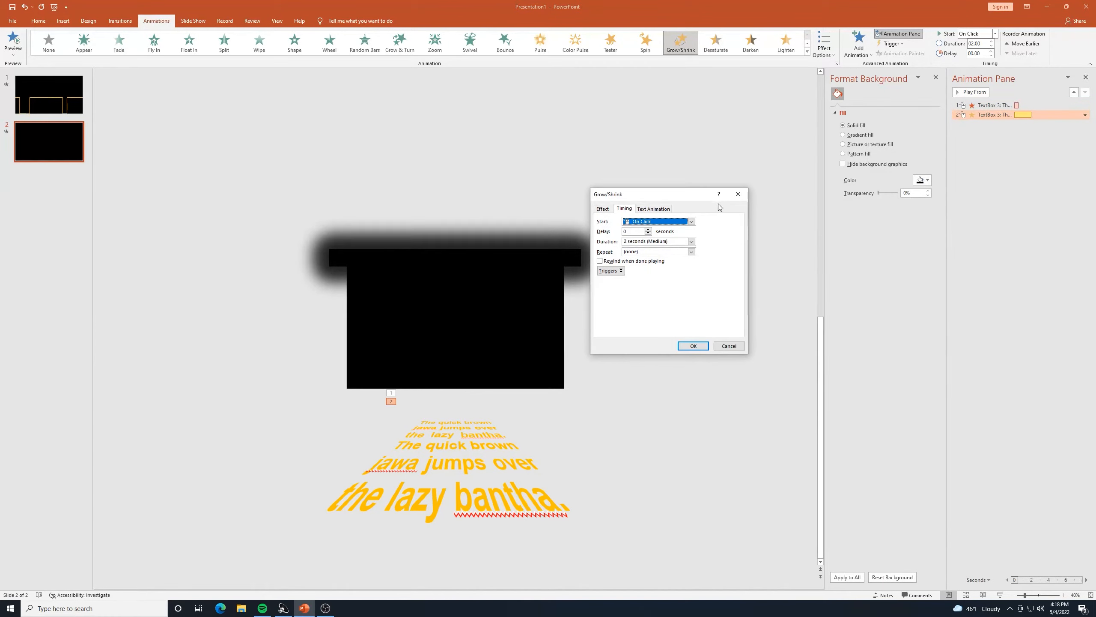
left_click(691, 221)
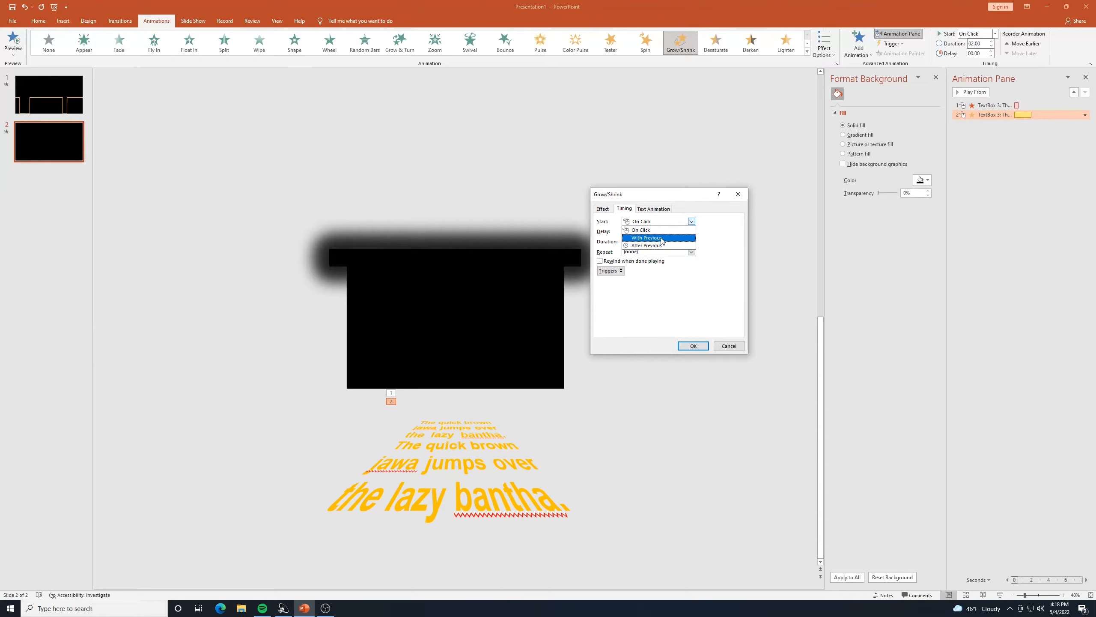
left_click(662, 238)
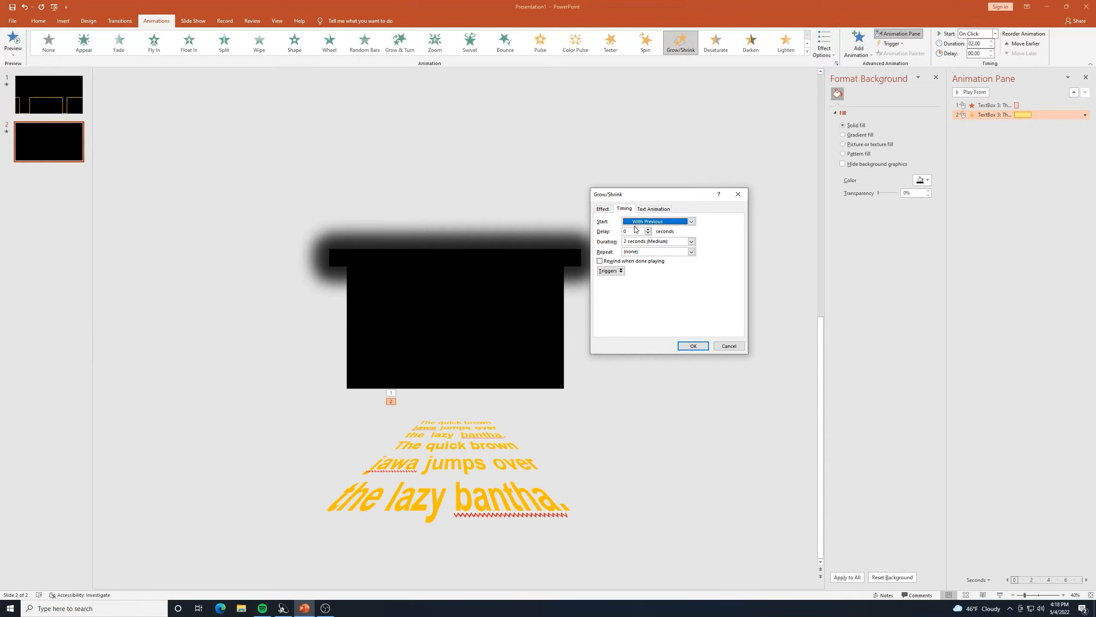
Set the Grow/Shrink size to Custom 10% and confirm the effect settings.
left_click(603, 209)
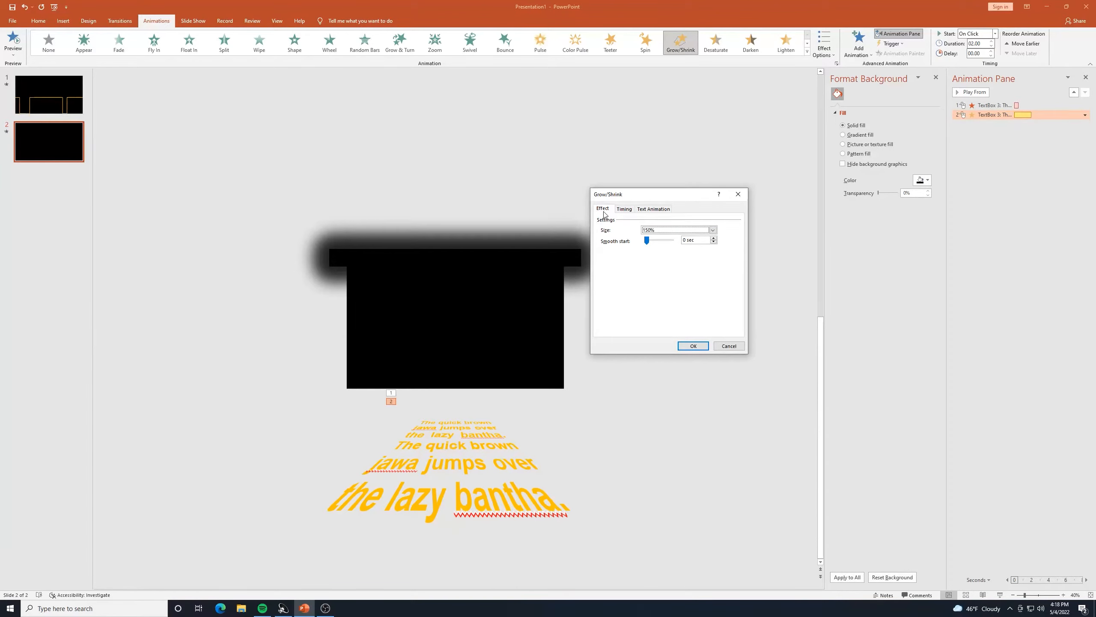
left_click(649, 231)
left_click(649, 231)
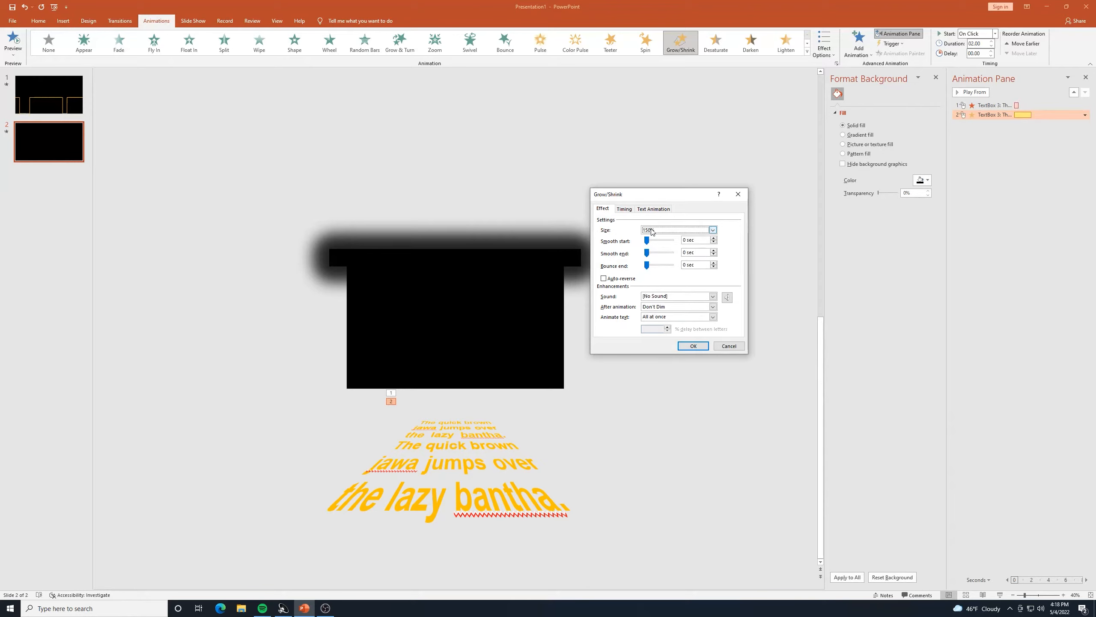
left_click(713, 230)
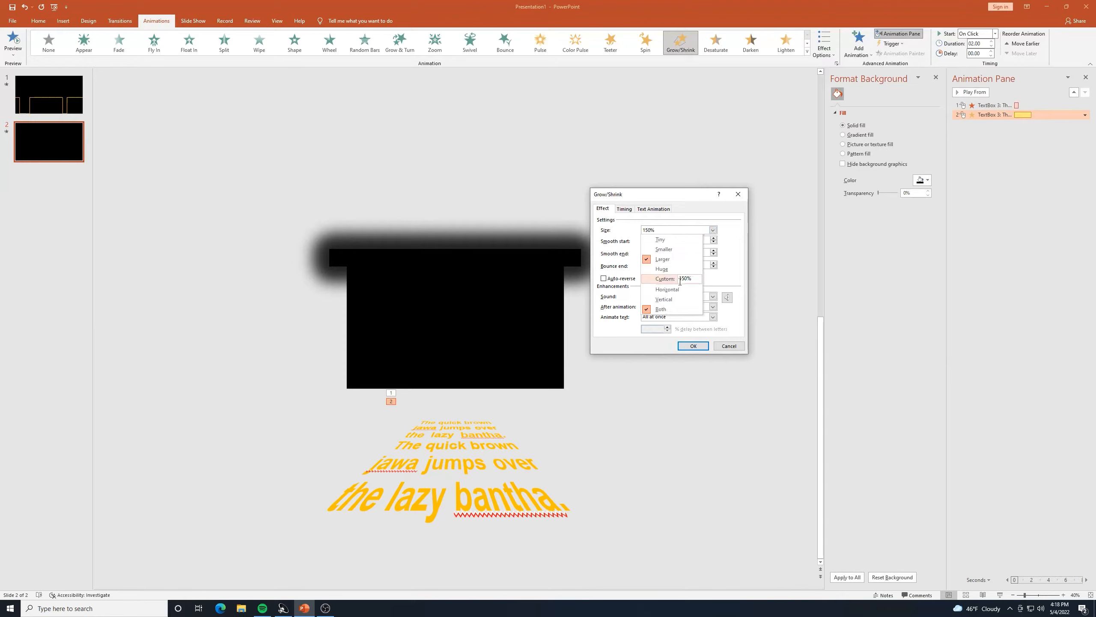
left_click(685, 277)
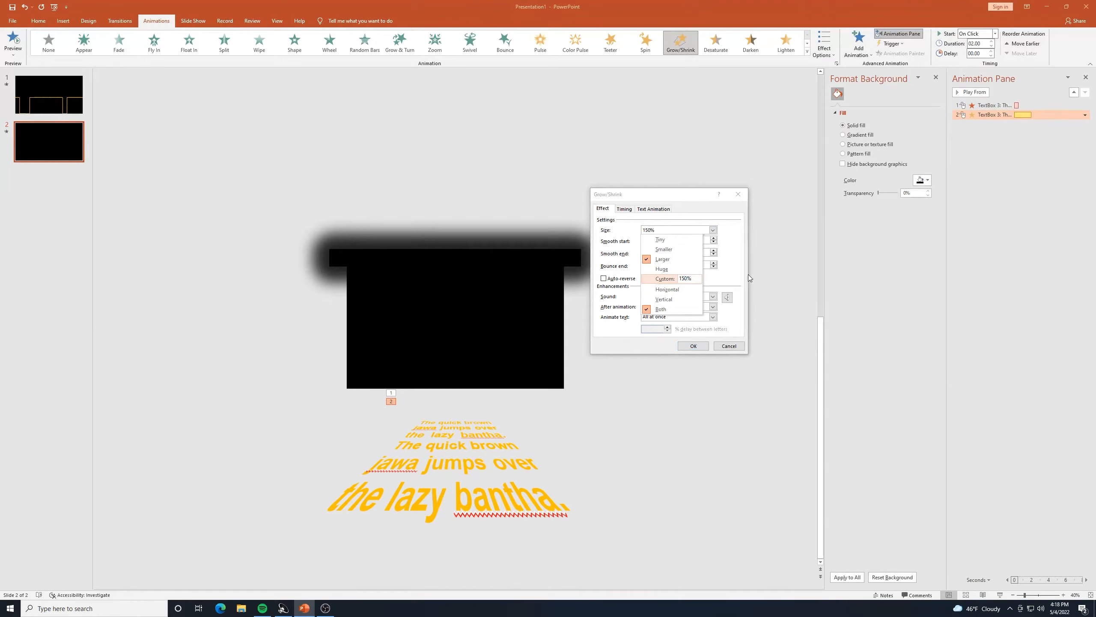
key("BackSpace")
key("Return")
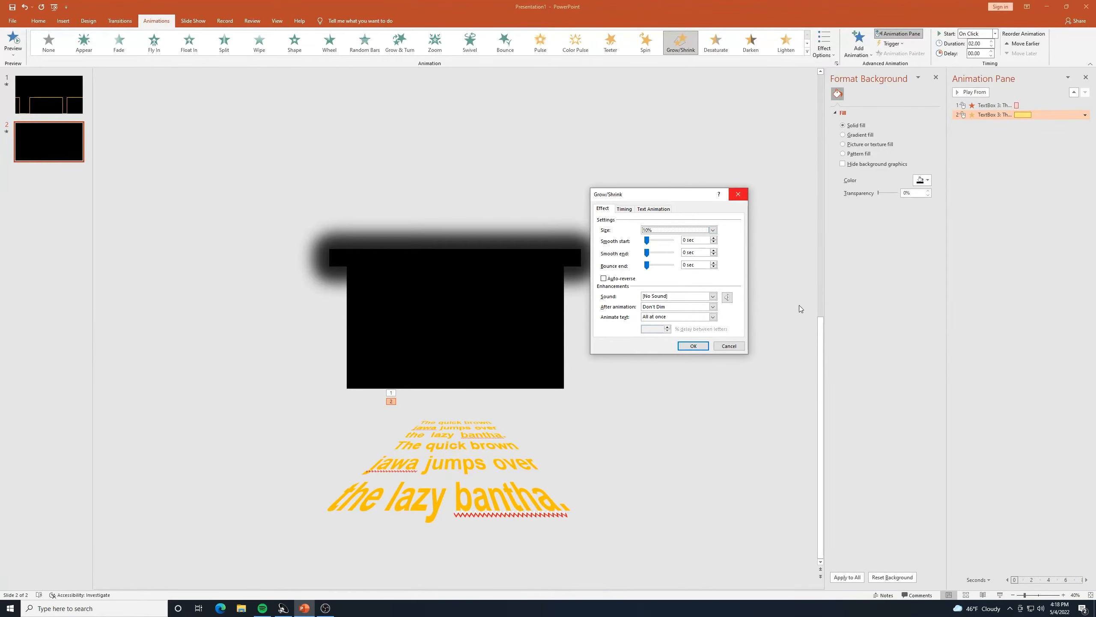
left_click(693, 346)
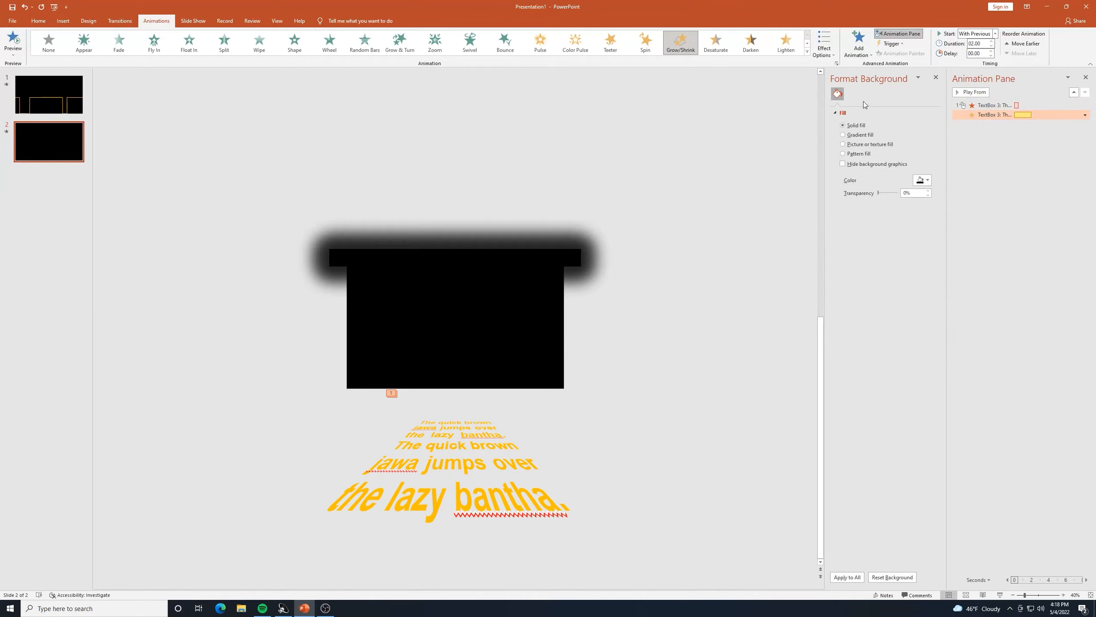
left_click(987, 103)
Change the Fly Out exit's Start from On Click to After Previous in its Timing settings.
double_click(987, 104)
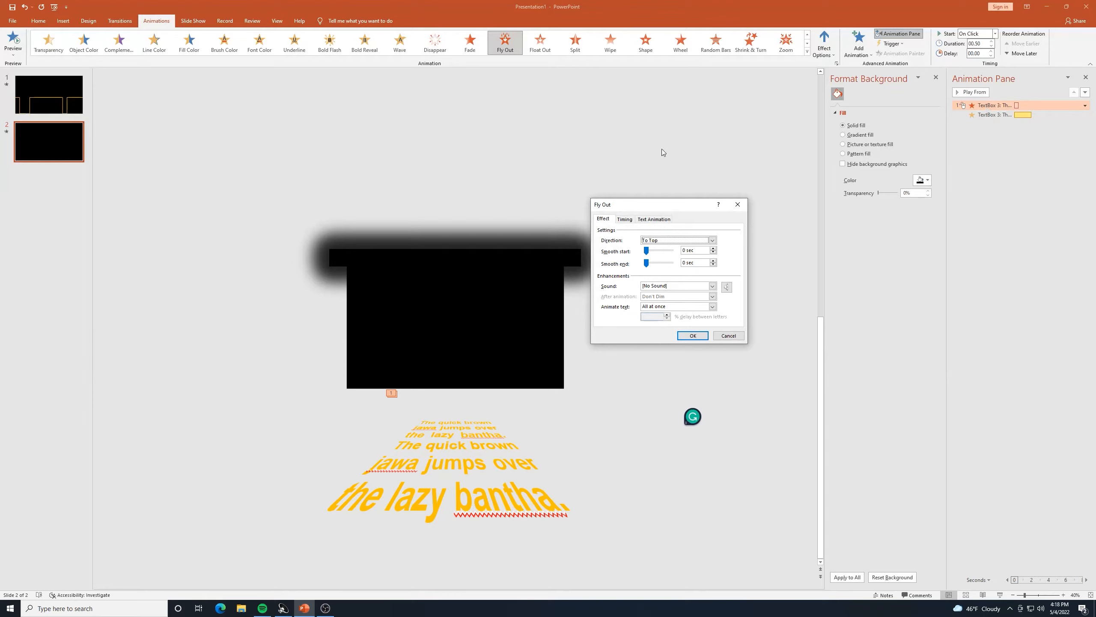
left_click(629, 220)
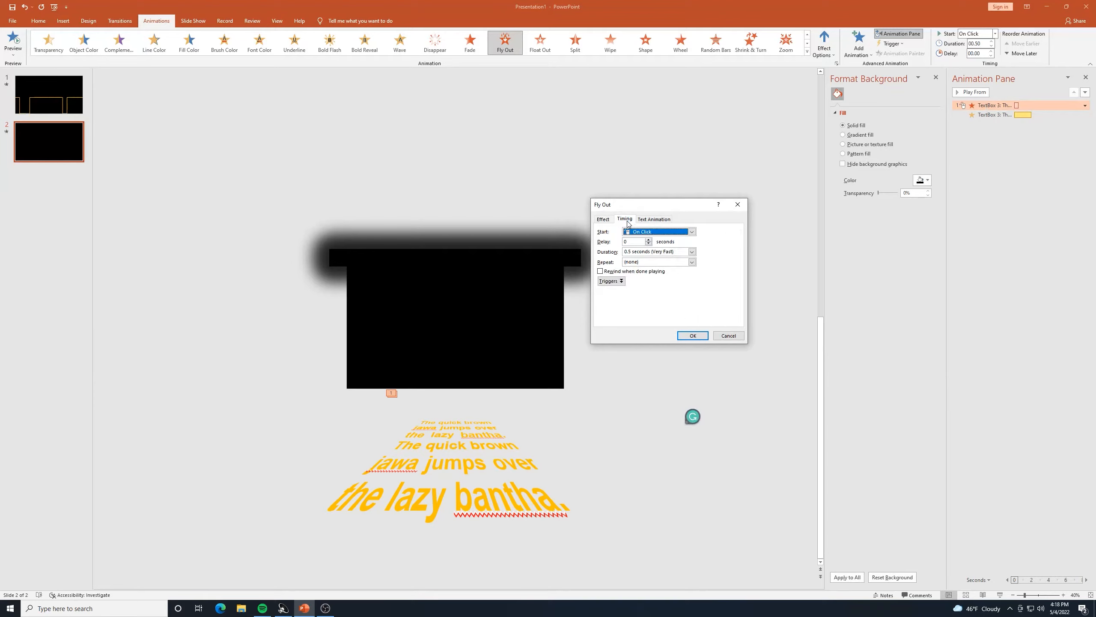
left_click(692, 232)
left_click(677, 254)
left_click(693, 335)
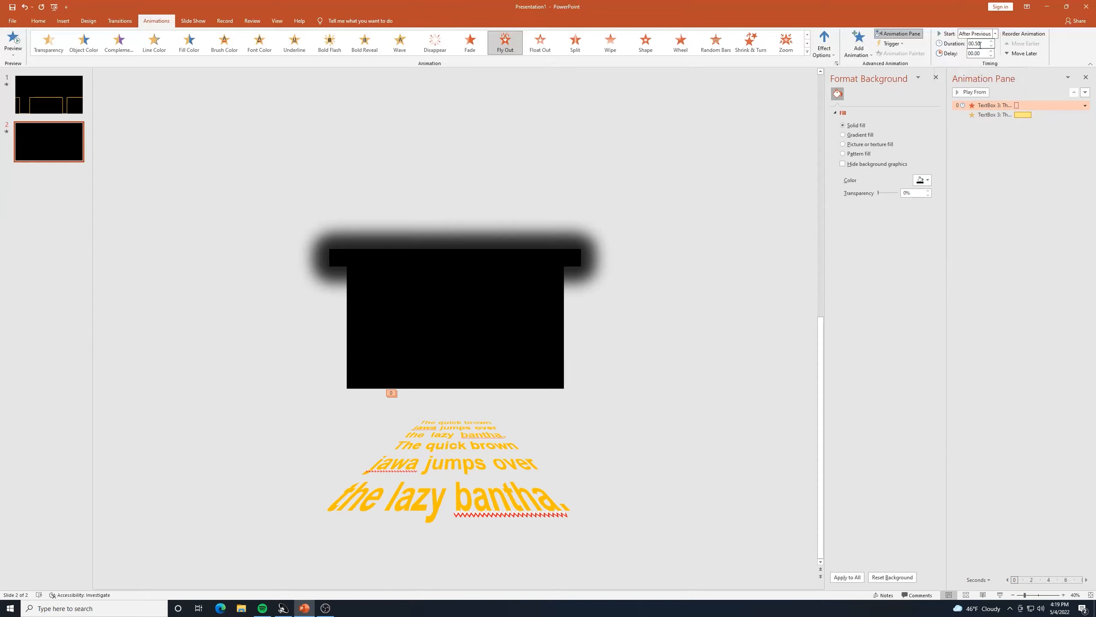
Set both the Fly Out and Grow/Shrink durations to 10 seconds and preview the crawl.
left_click(983, 43)
type("10")
key("Return")
left_click(1023, 114)
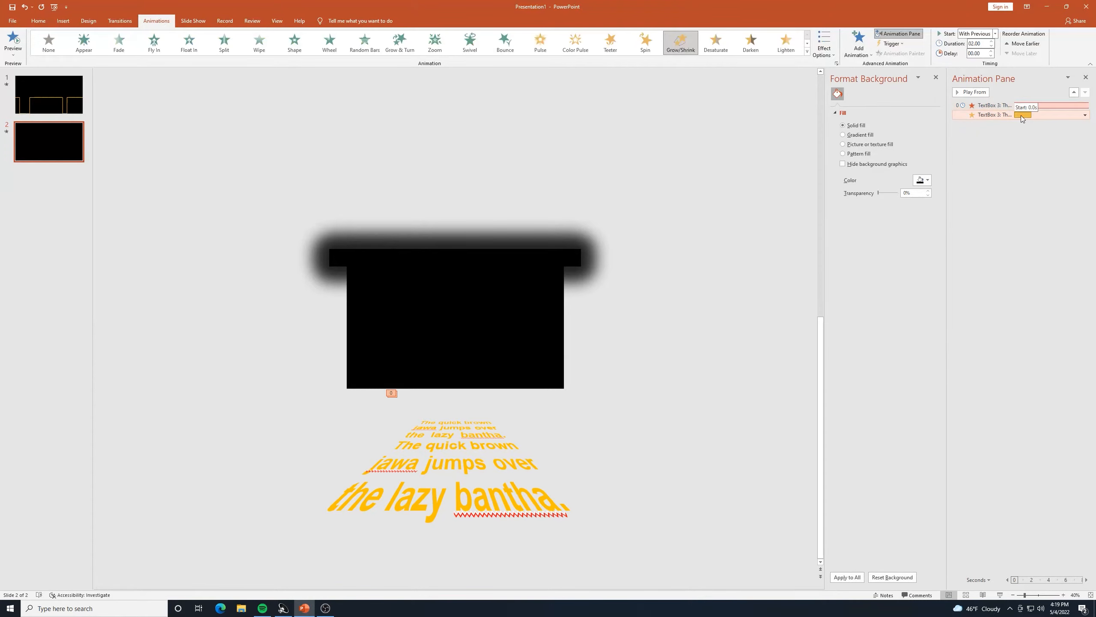
left_click(970, 44)
type("10")
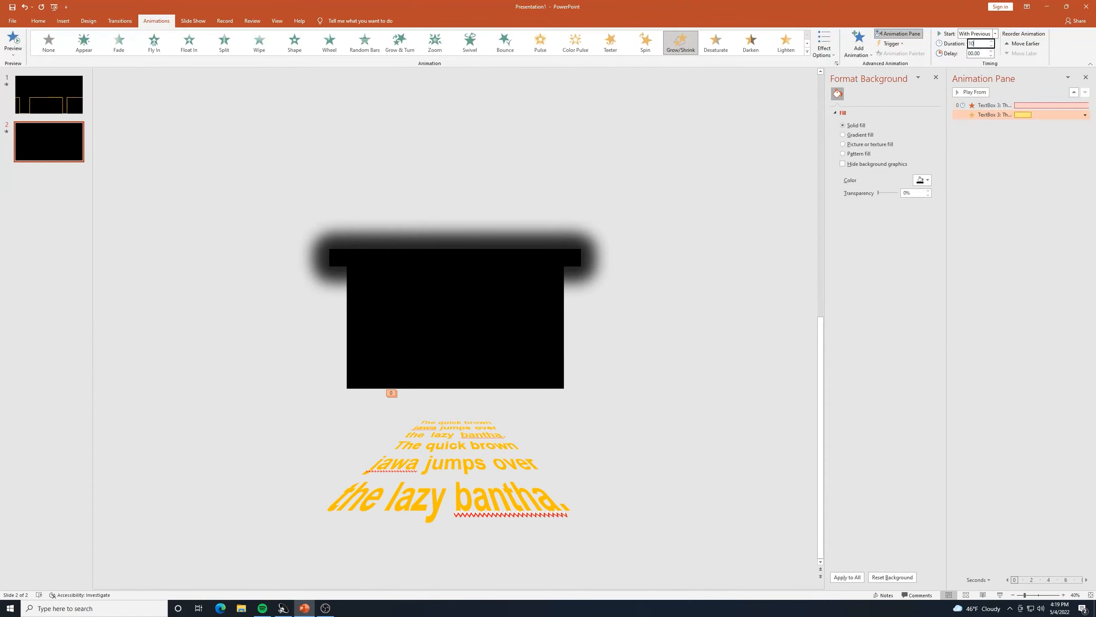
key("Return")
left_click(14, 40)
Zoom the slide view from 40% to 70% for a closer look at the crawl.
left_click(1064, 595)
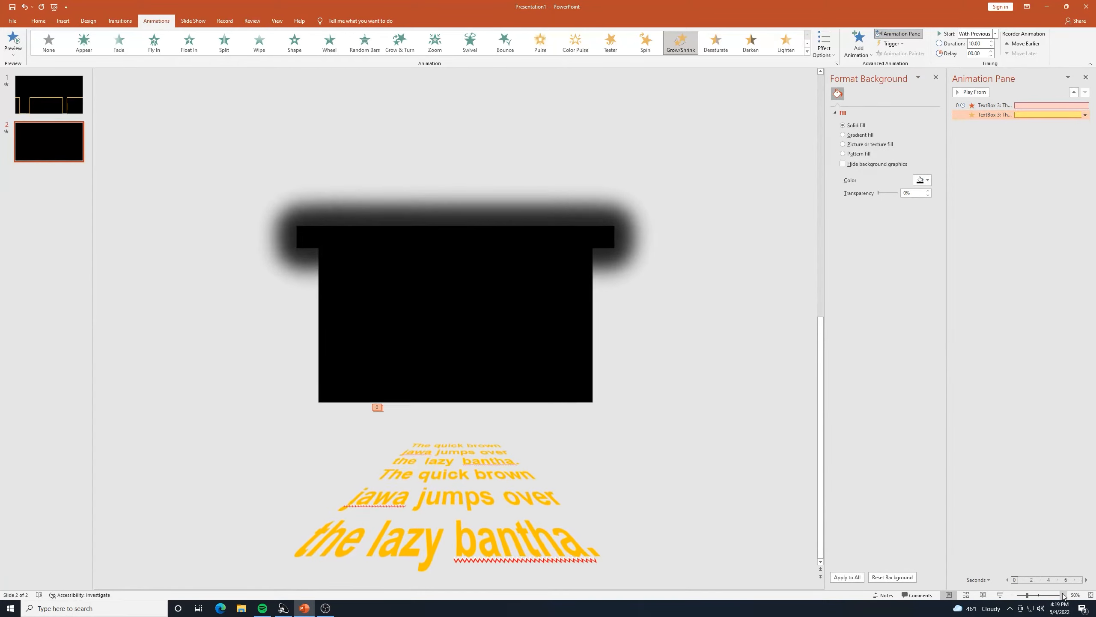
left_click(1063, 595)
left_click(1064, 594)
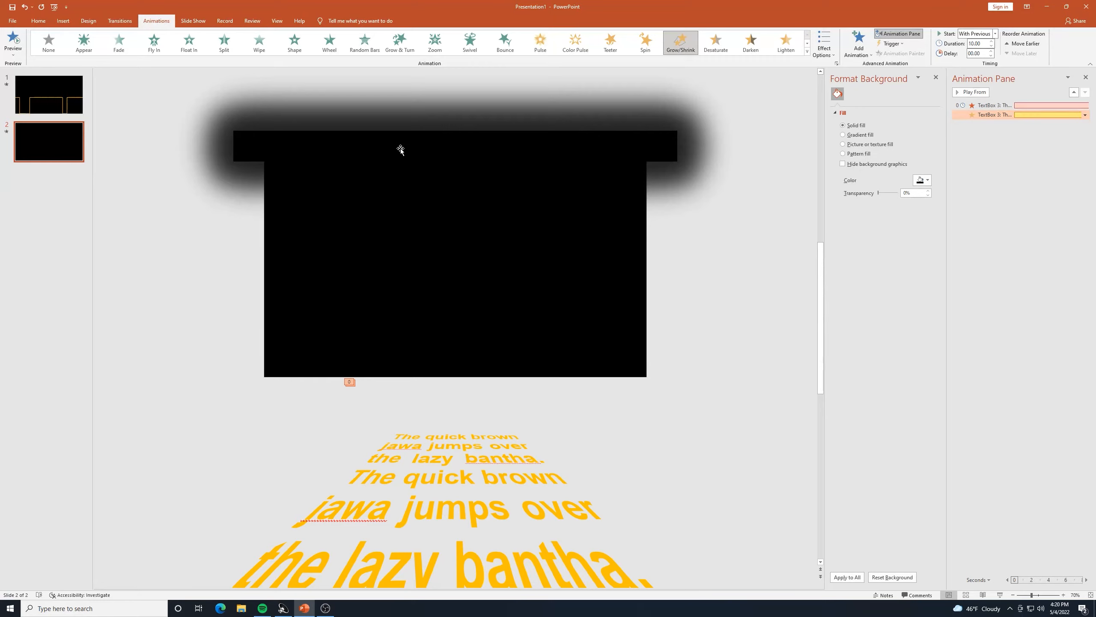
Start a video export of the presentation at HD (720p) quality, 15 seconds per slide.
left_click(13, 22)
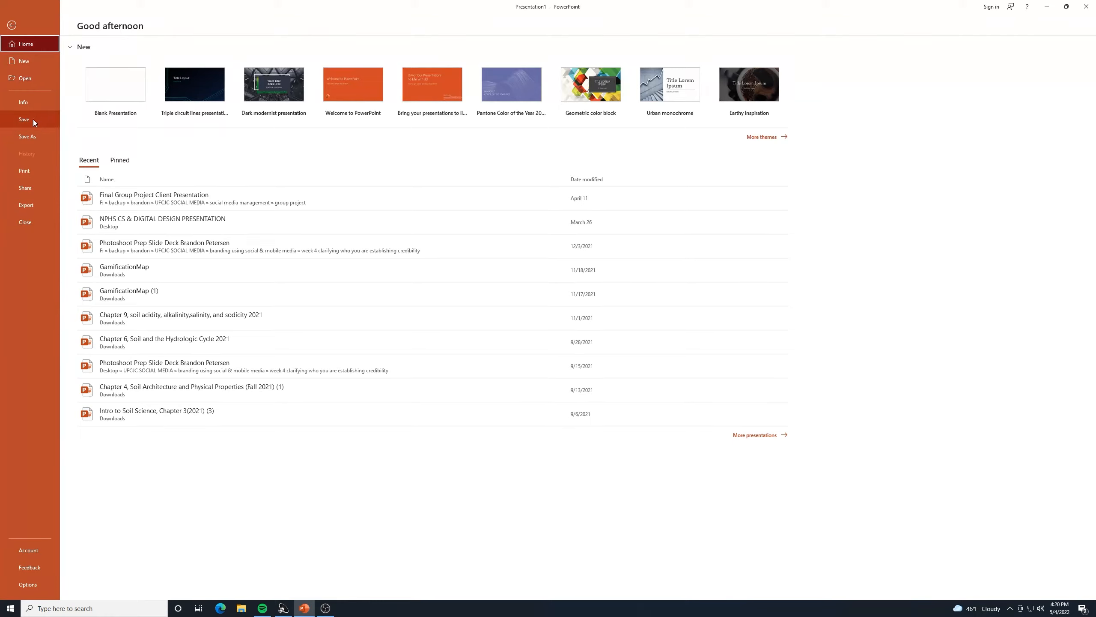
left_click(33, 206)
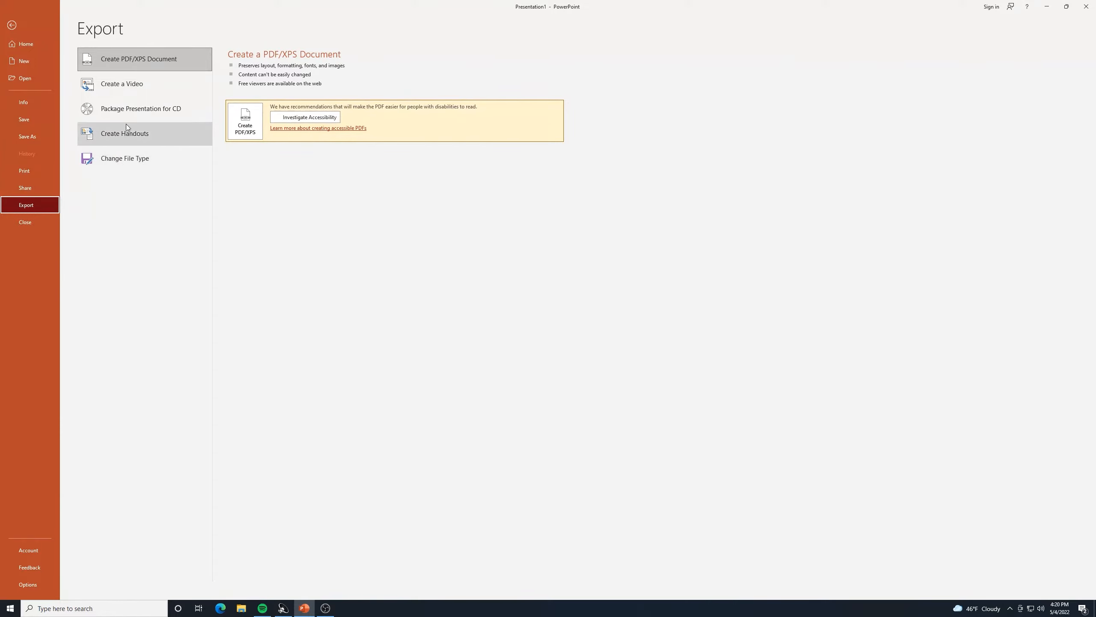
left_click(130, 93)
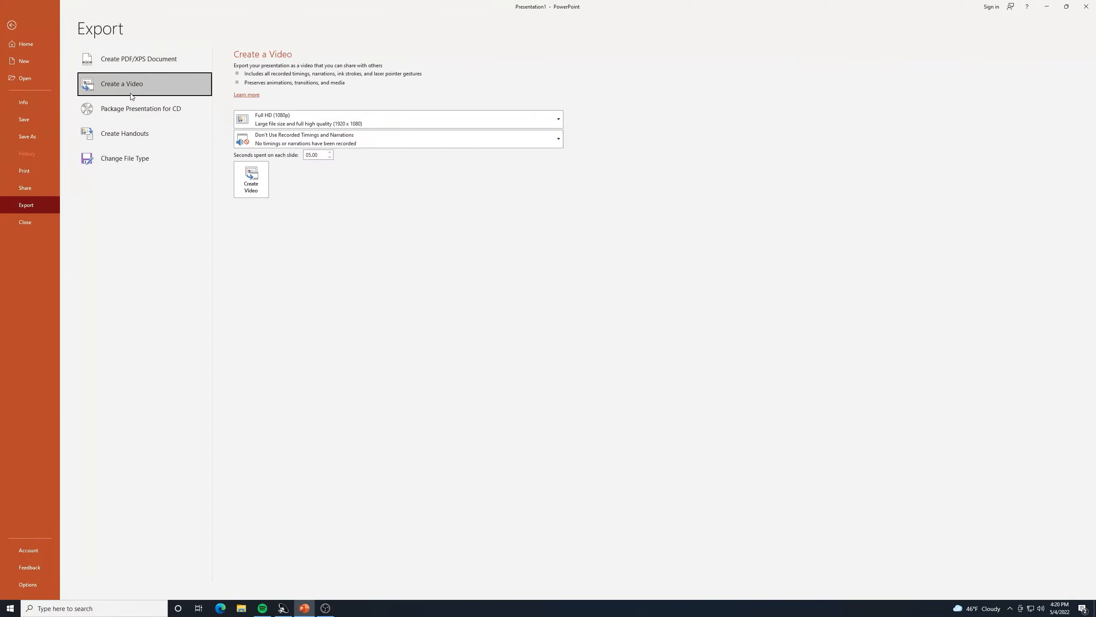
left_click(333, 117)
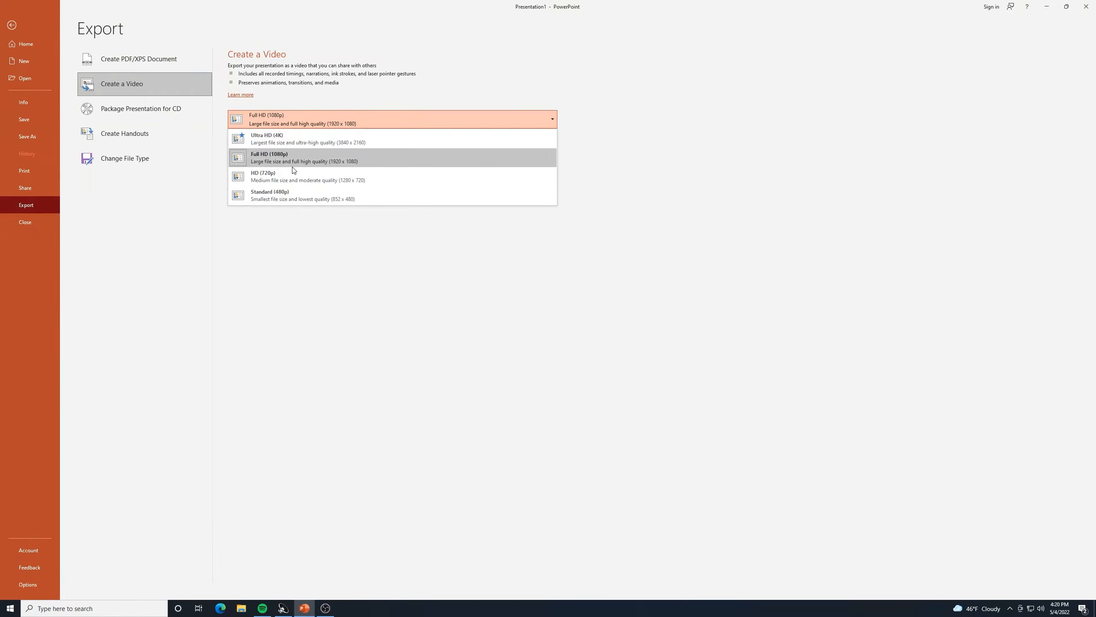
left_click(310, 183)
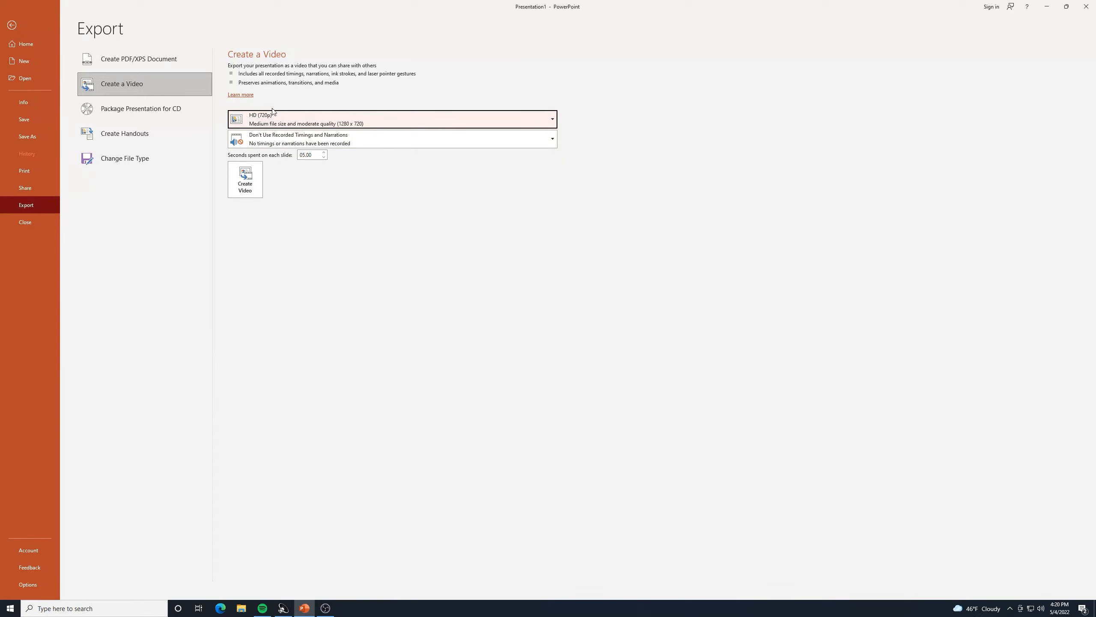
left_click(249, 188)
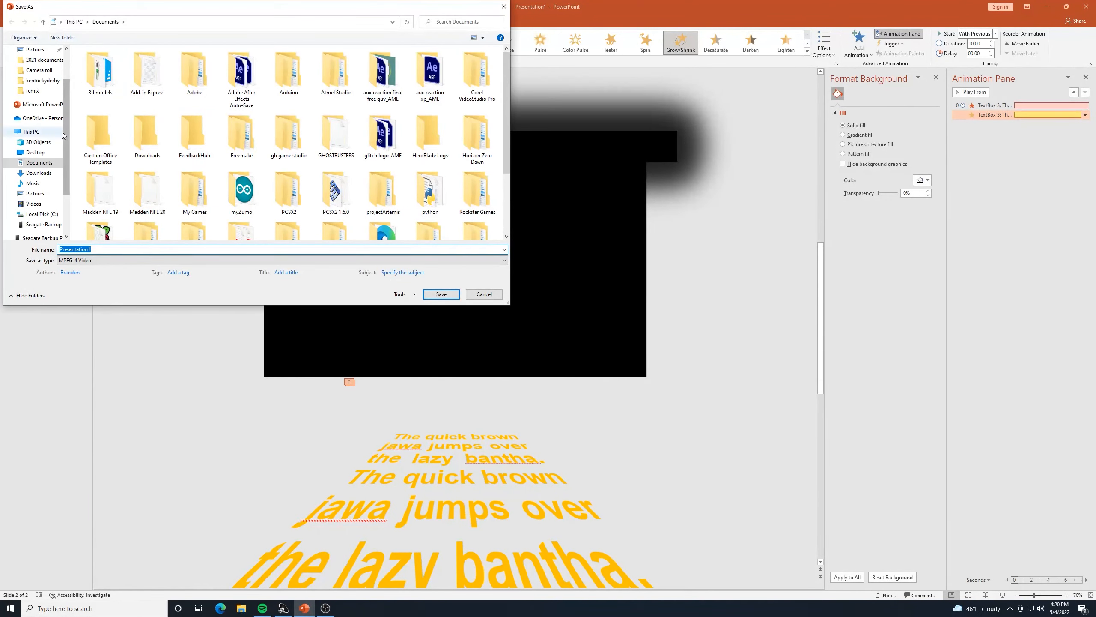
Save the MP4 as 'star wars web crawl powerpoint' in the Downloads folder.
scroll(39, 172, "up", 1)
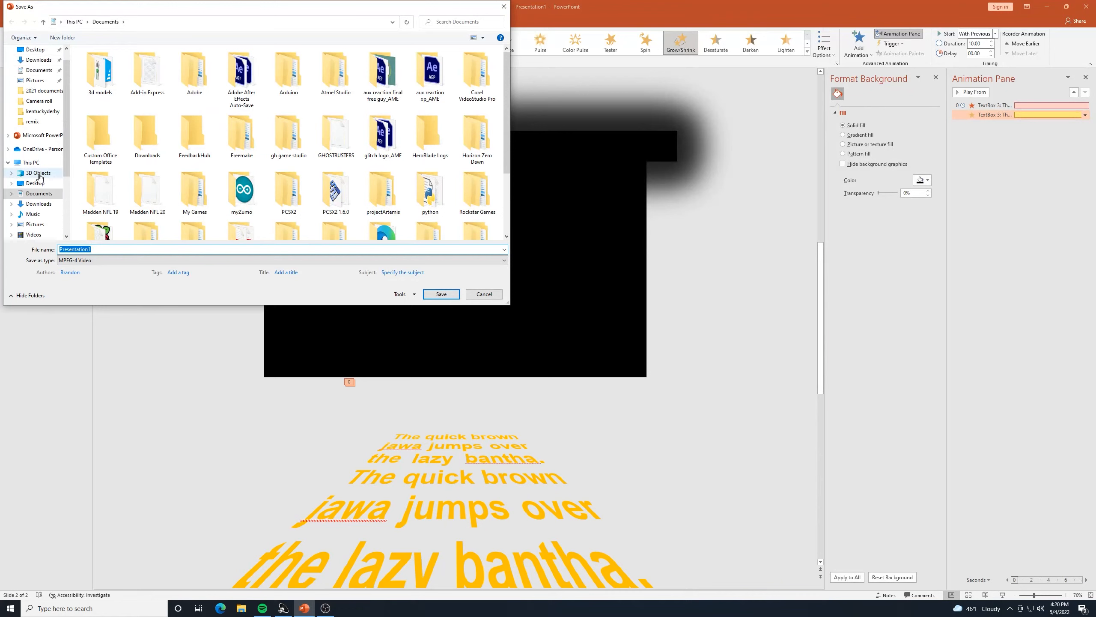
scroll(39, 177, "up", 1)
left_click(39, 77)
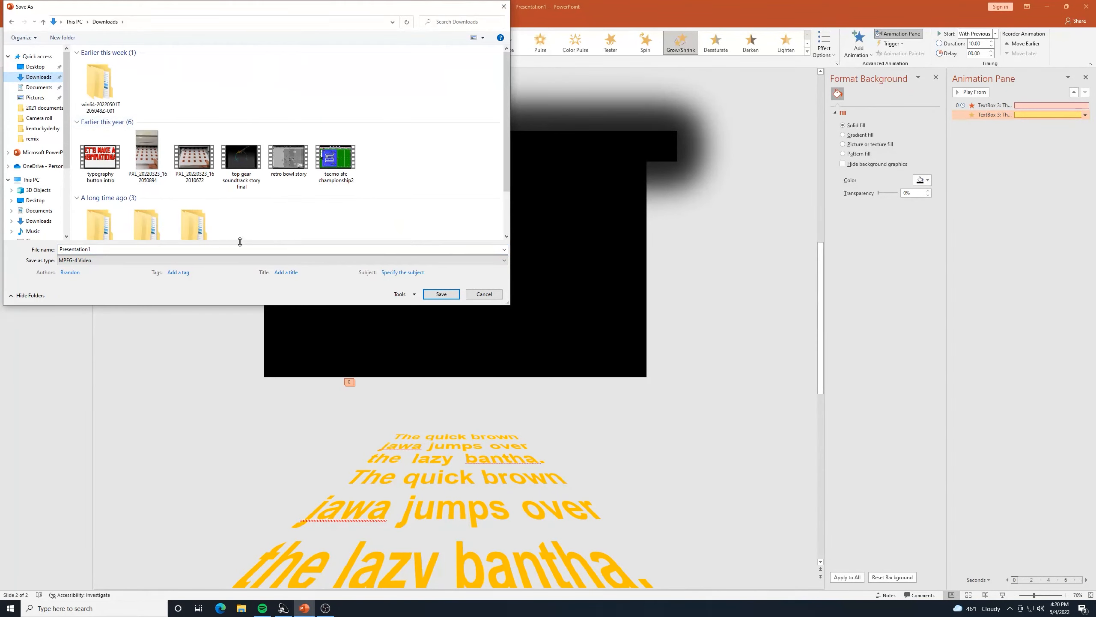
double_click(156, 249)
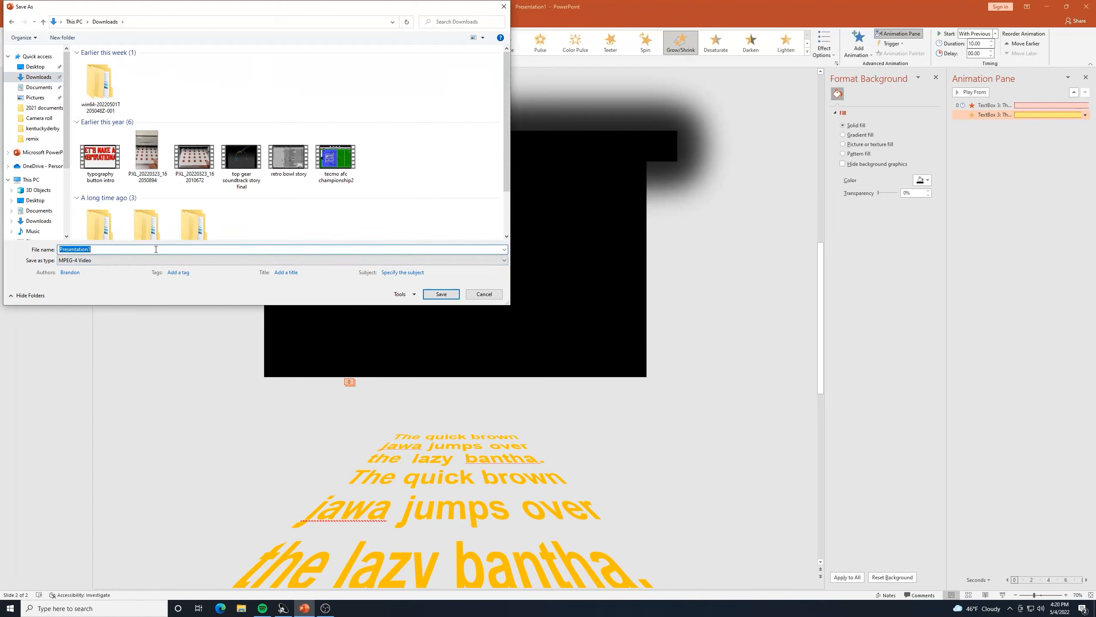
type("star wars web crawl powerpoint")
left_click(433, 296)
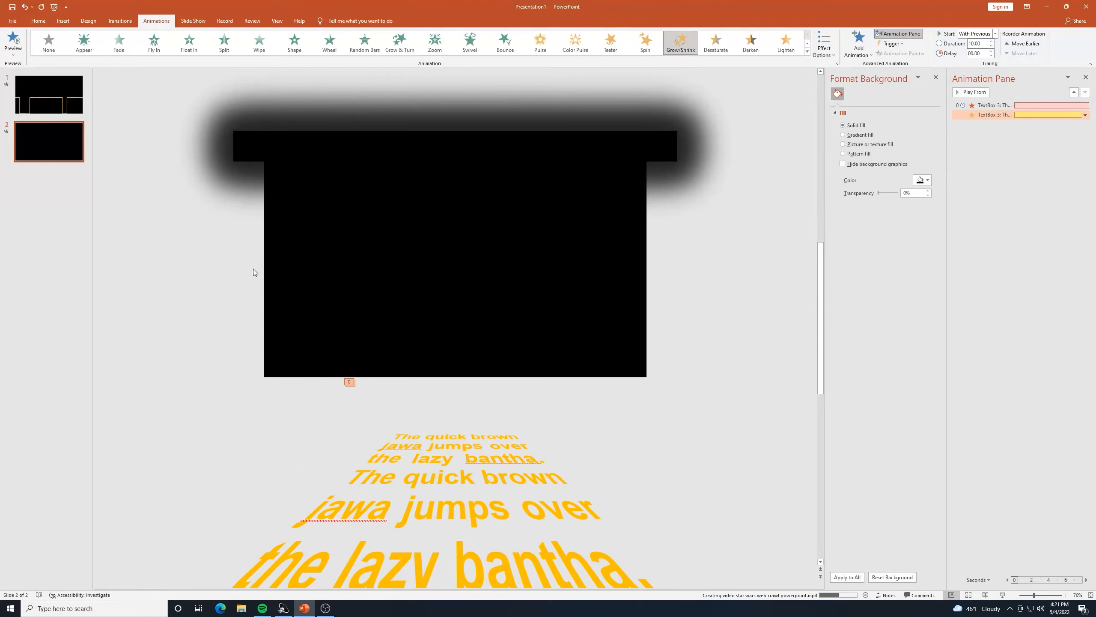
left_click(242, 609)
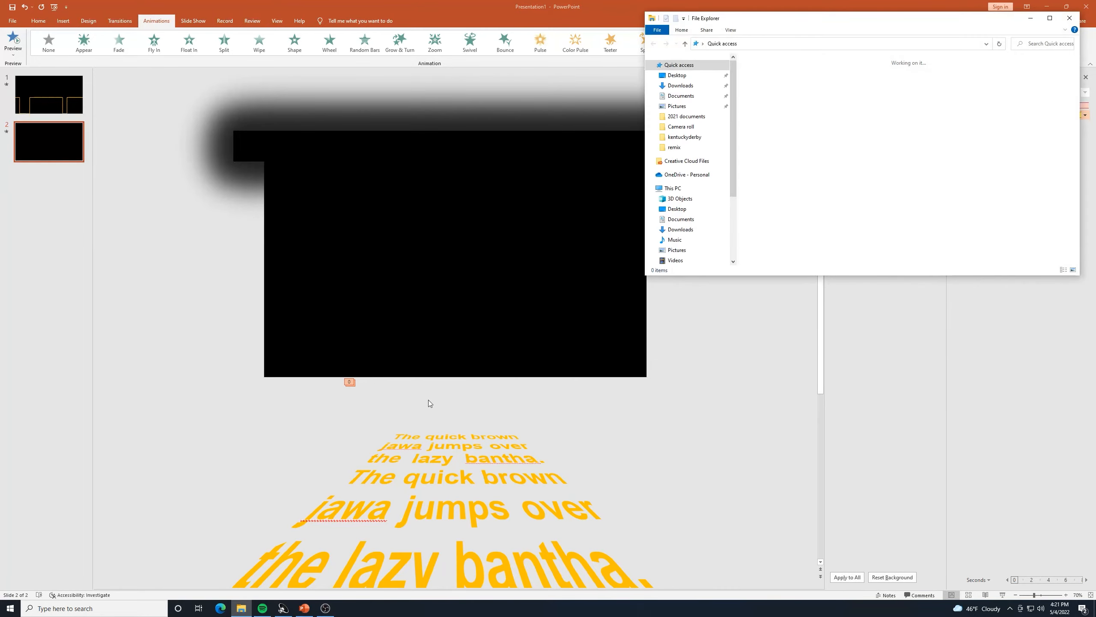
left_click(676, 86)
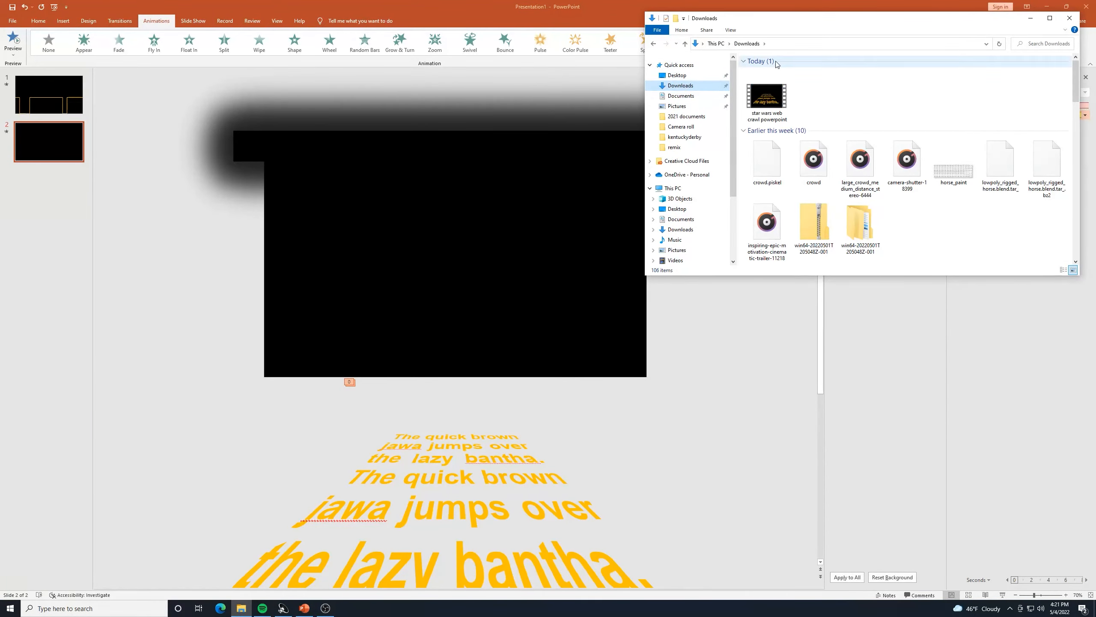
left_click(770, 103)
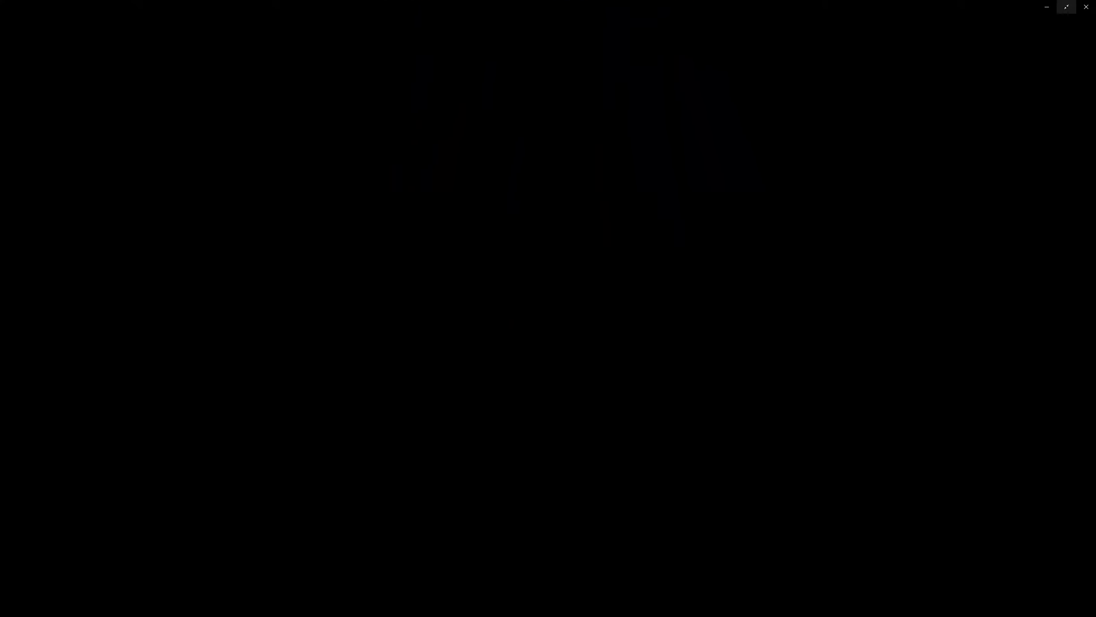
left_click(1087, 5)
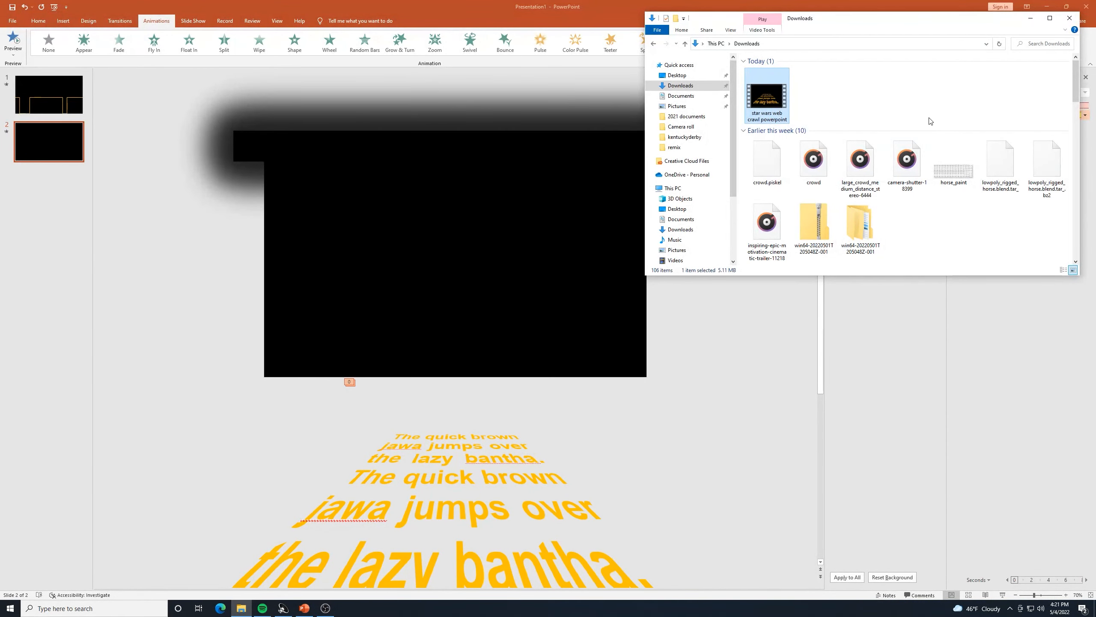
Widen the crawl text box by dragging its left edge outward.
left_click(445, 482)
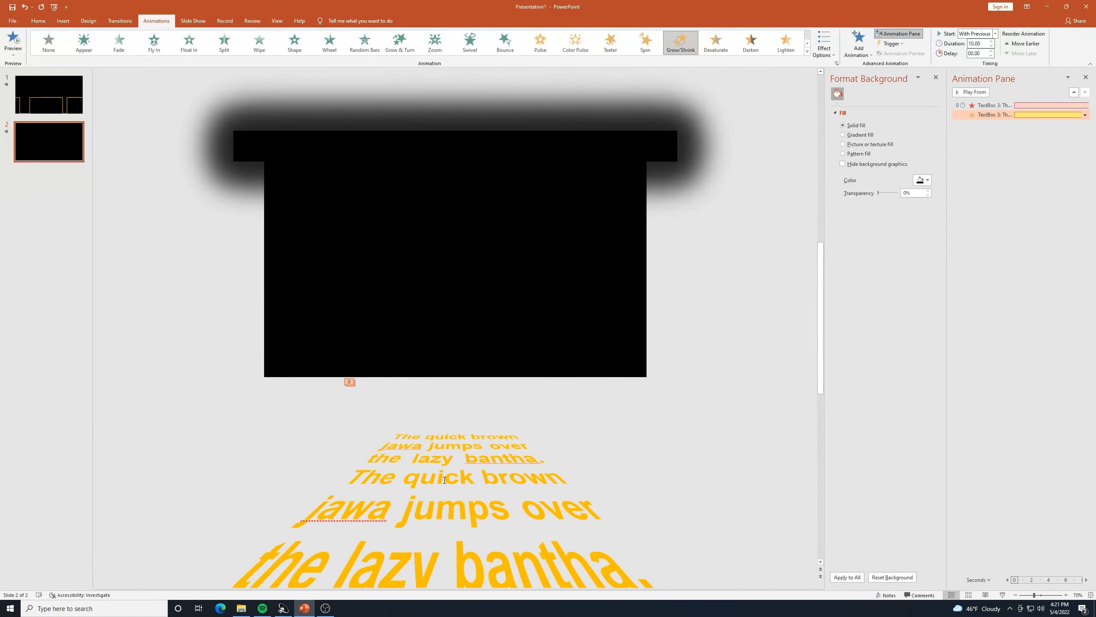
left_click(445, 482)
left_click_drag(543, 557, 370, 409)
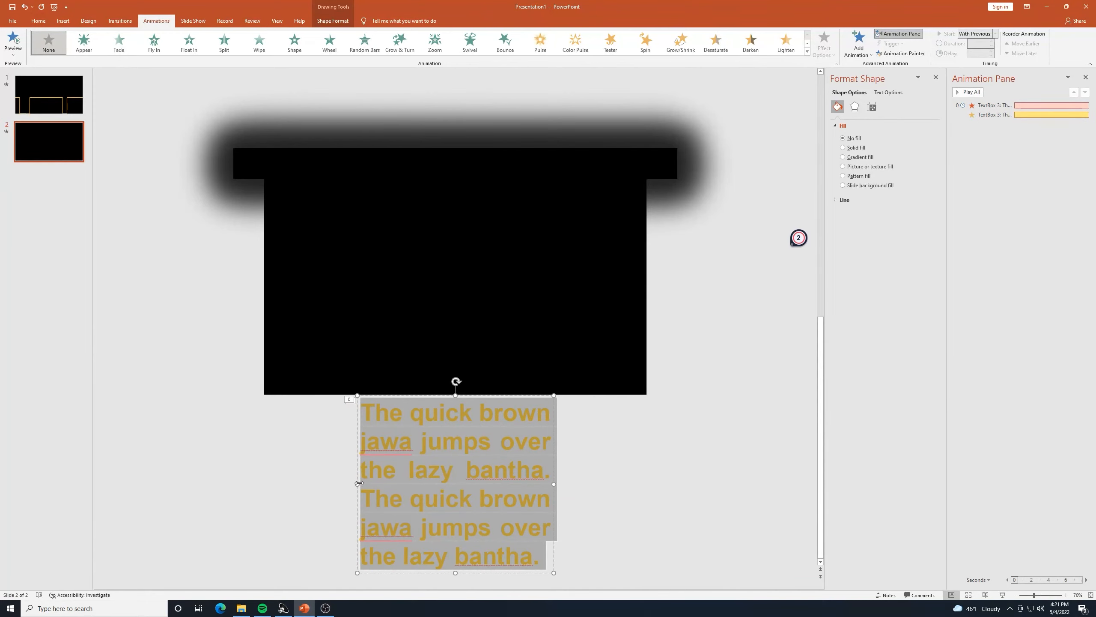
left_click_drag(359, 483, 327, 476)
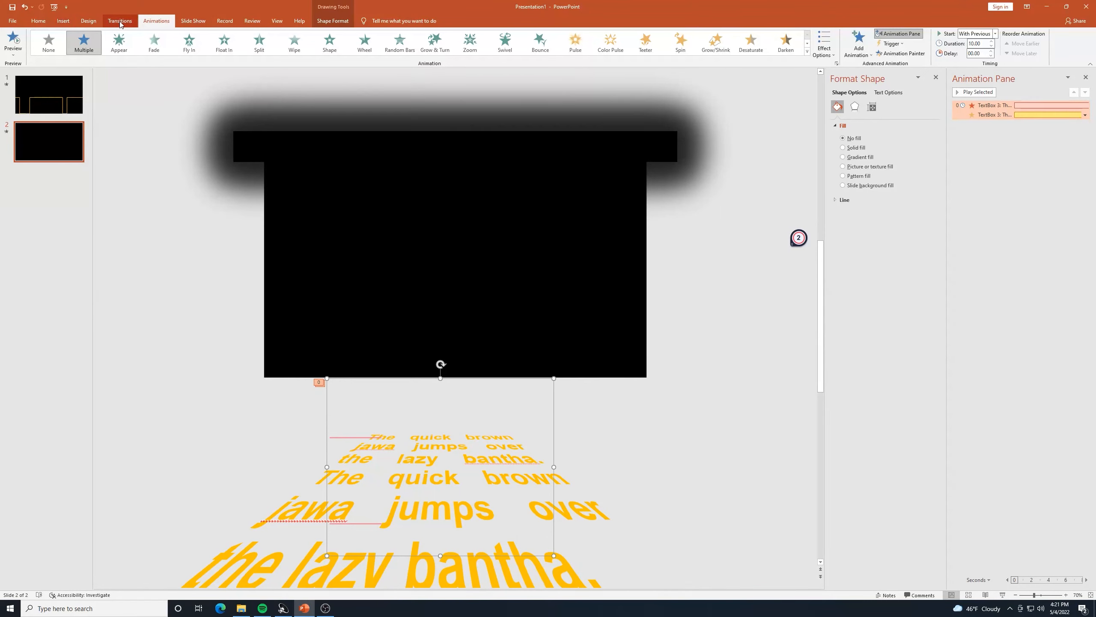
Centre the crawl text box horizontally on the slide with Align Center.
left_click(40, 20)
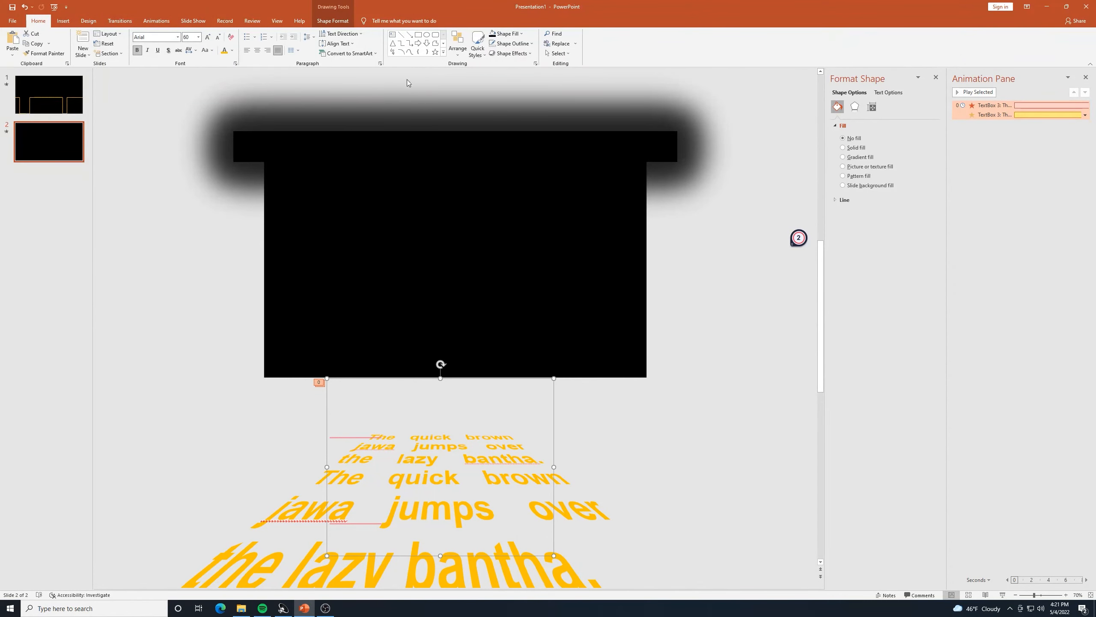
left_click(456, 54)
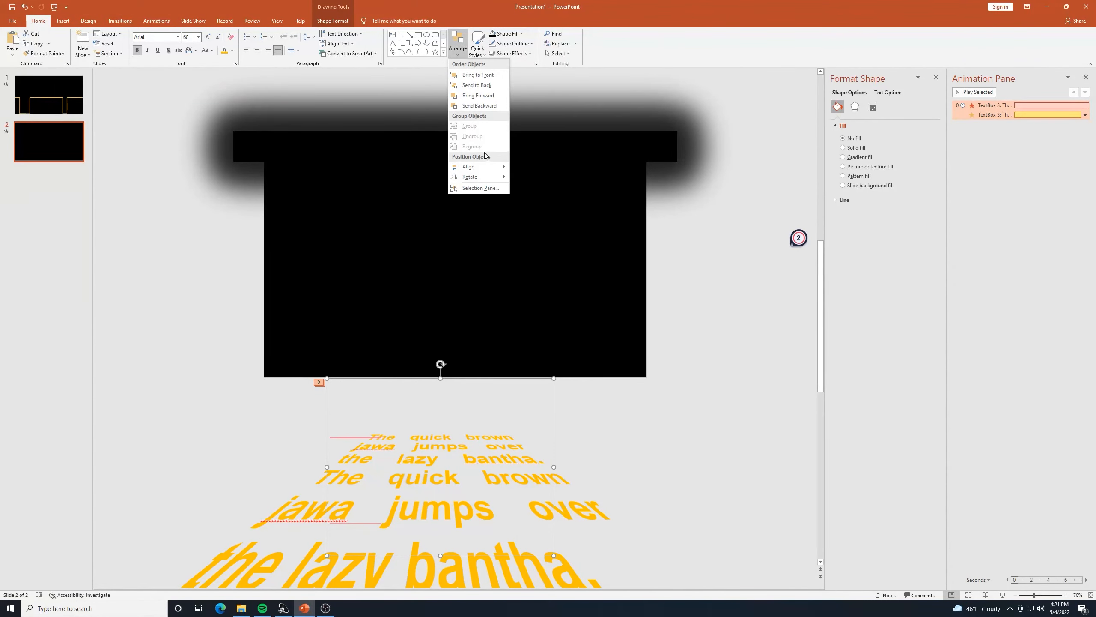
mouse_move(470, 167)
left_click(545, 179)
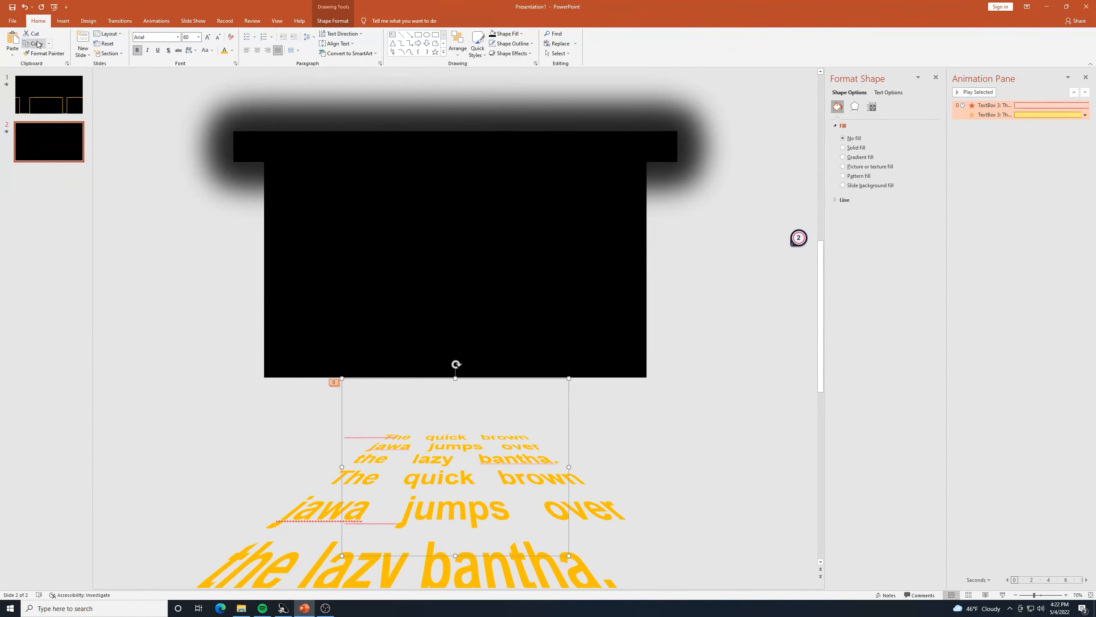
Preview the crawl animation on slide 2.
left_click(159, 21)
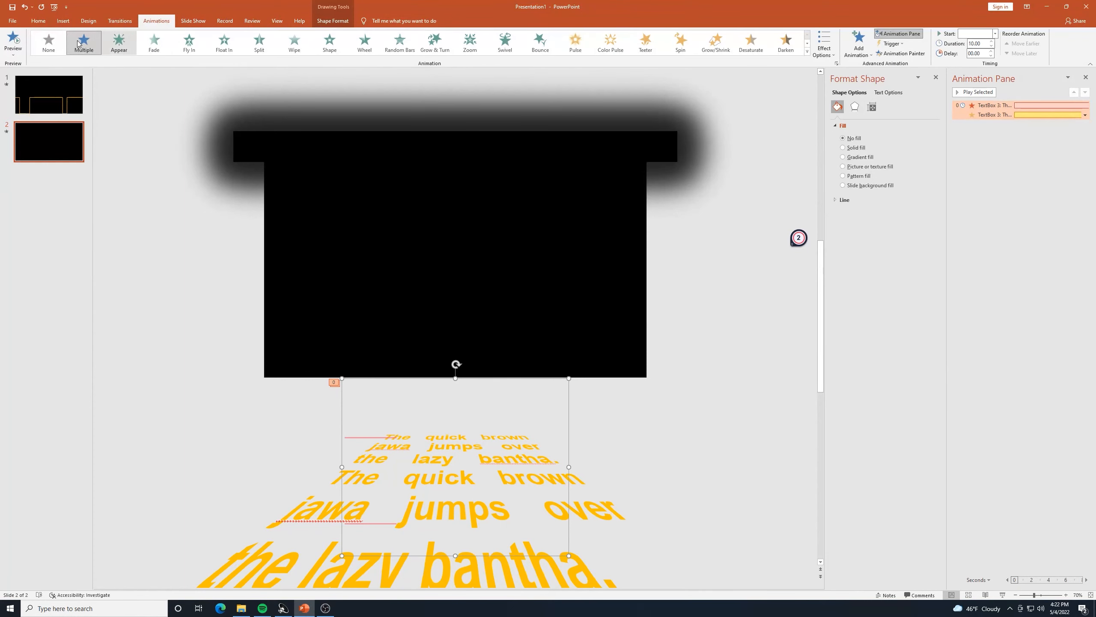
left_click(17, 48)
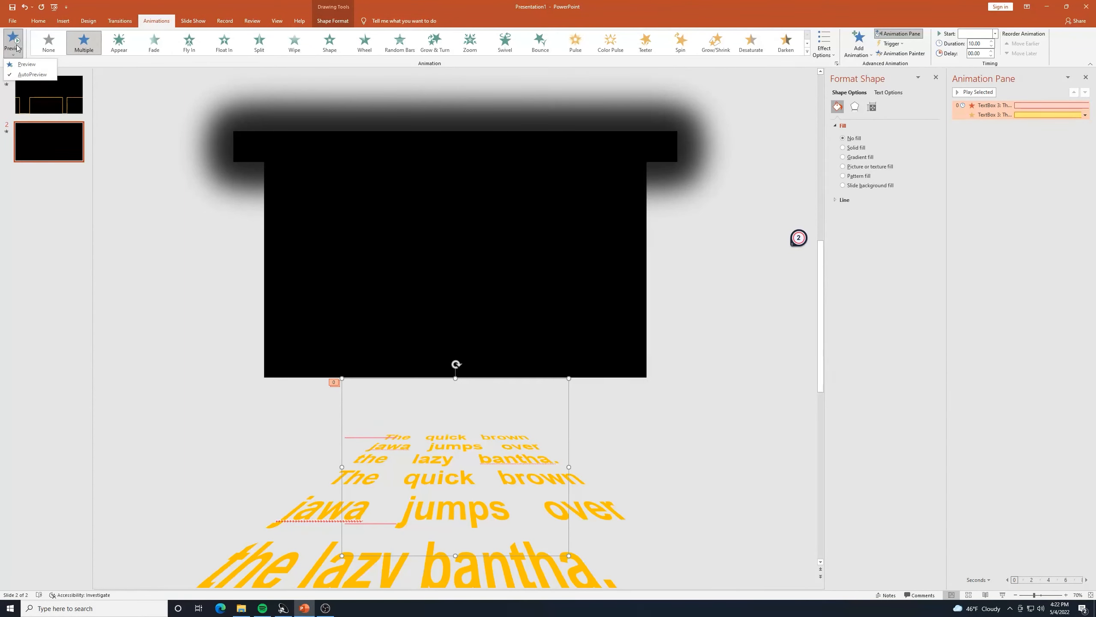
left_click(26, 64)
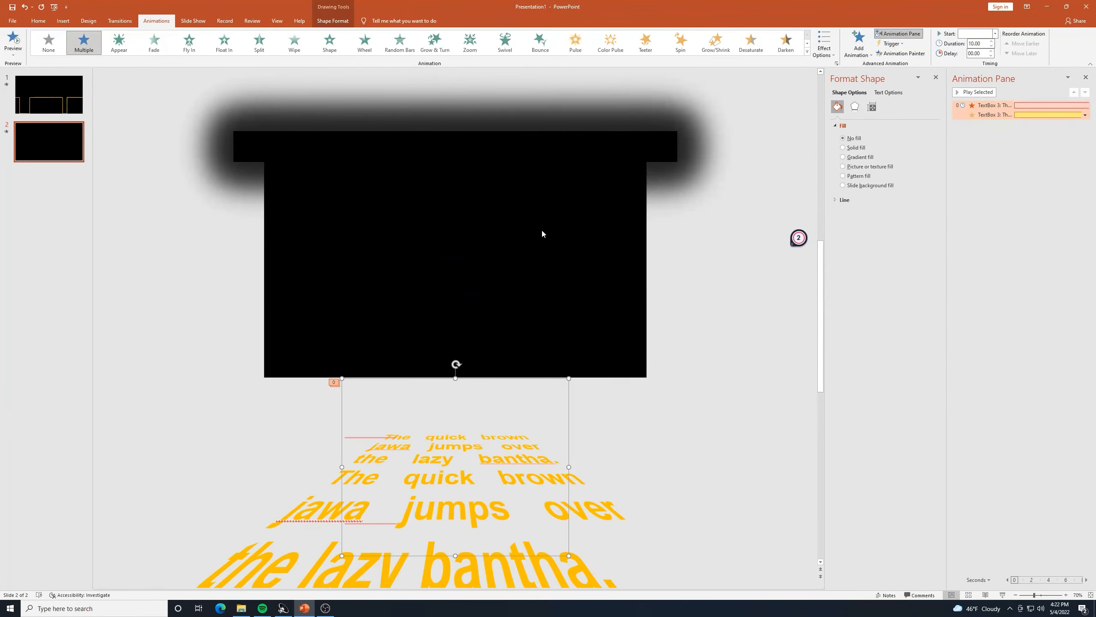
Start a new video export of the updated presentation.
left_click(14, 6)
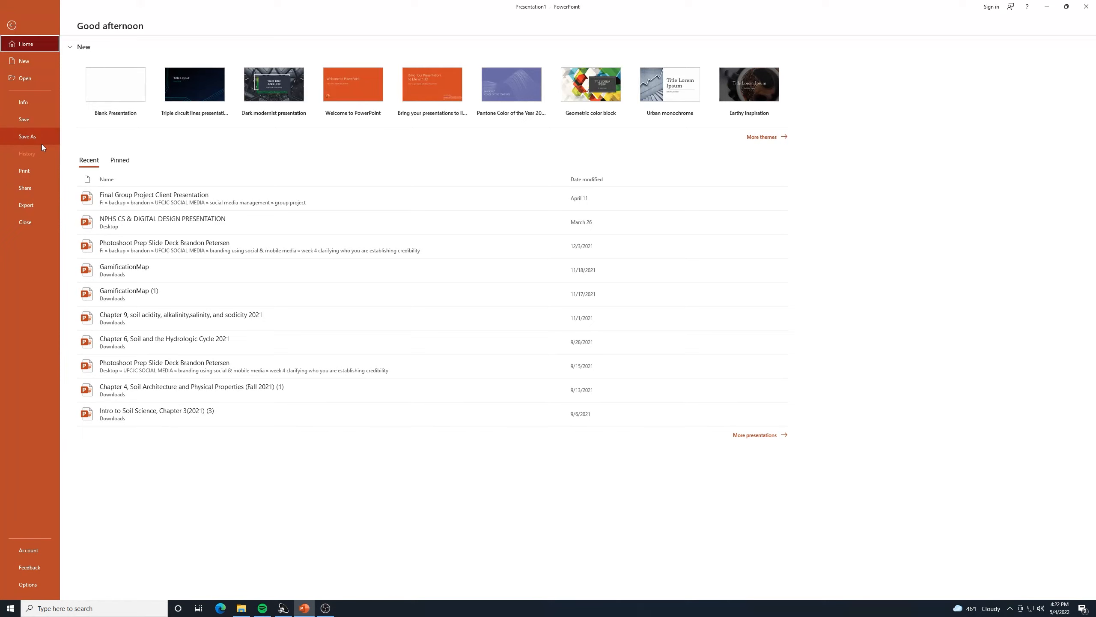
left_click(42, 203)
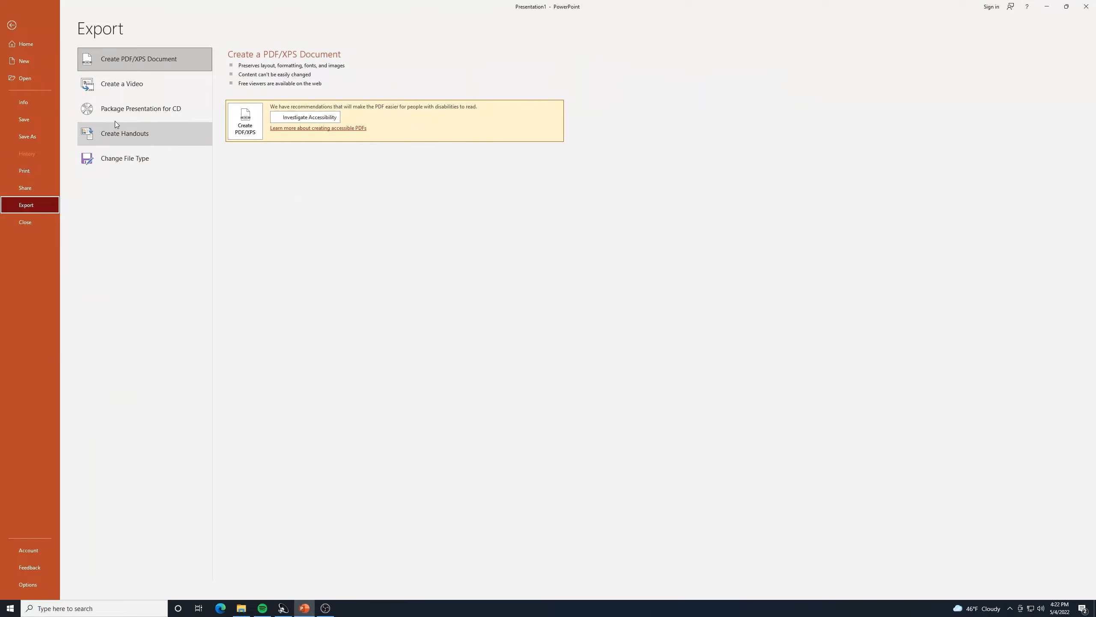
left_click(146, 91)
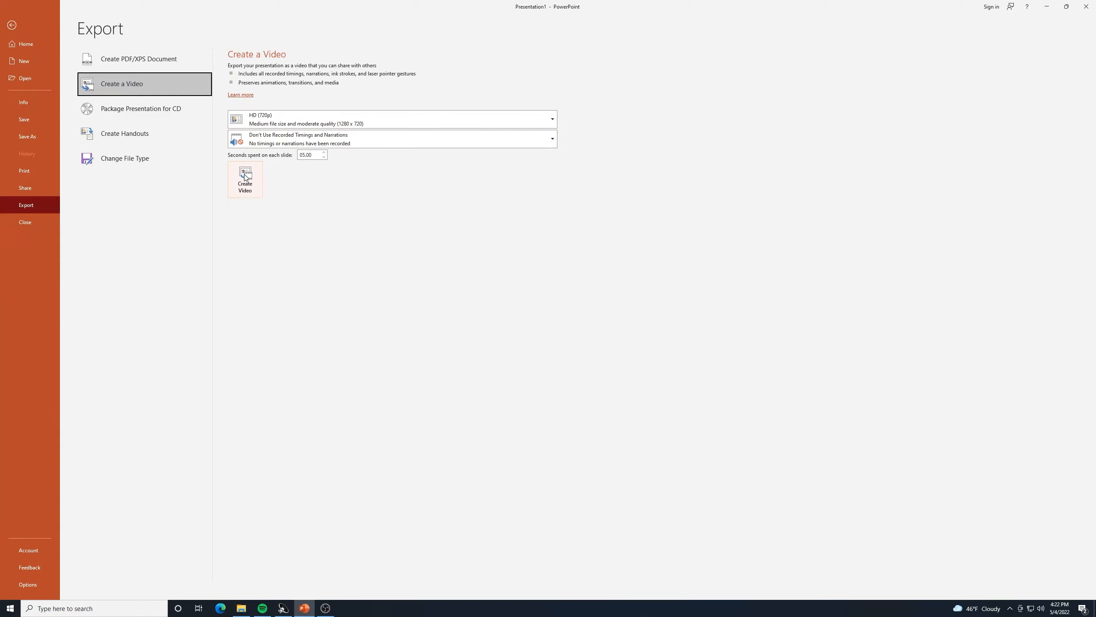
left_click(244, 174)
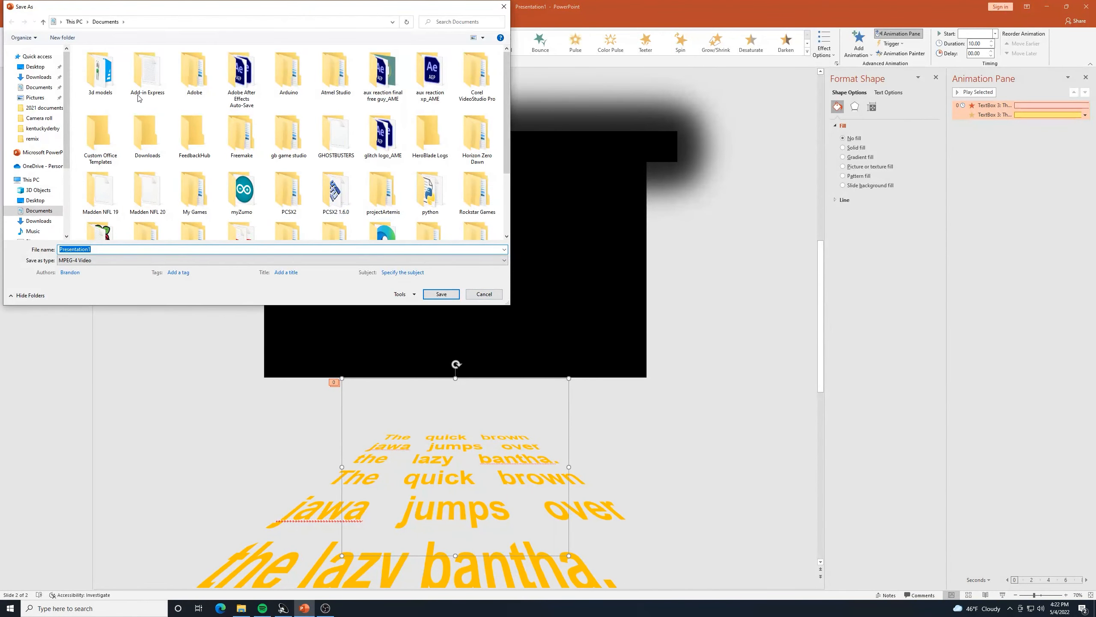
Save it over the existing 'star wars web crawl powerpoint' video in Downloads.
left_click(50, 78)
left_click(110, 83)
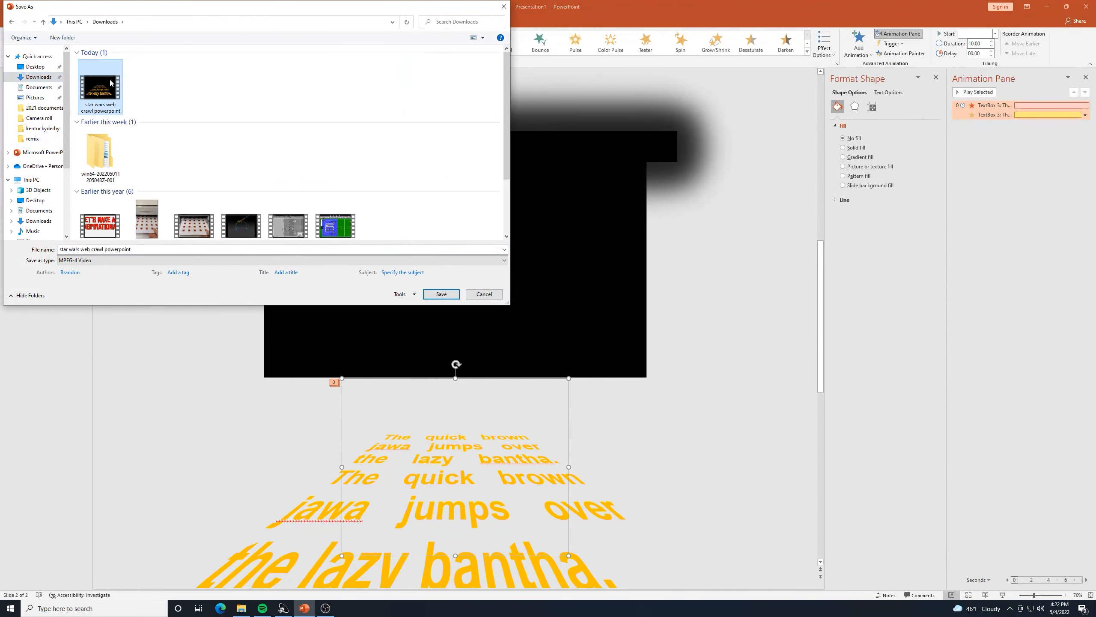
left_click(441, 294)
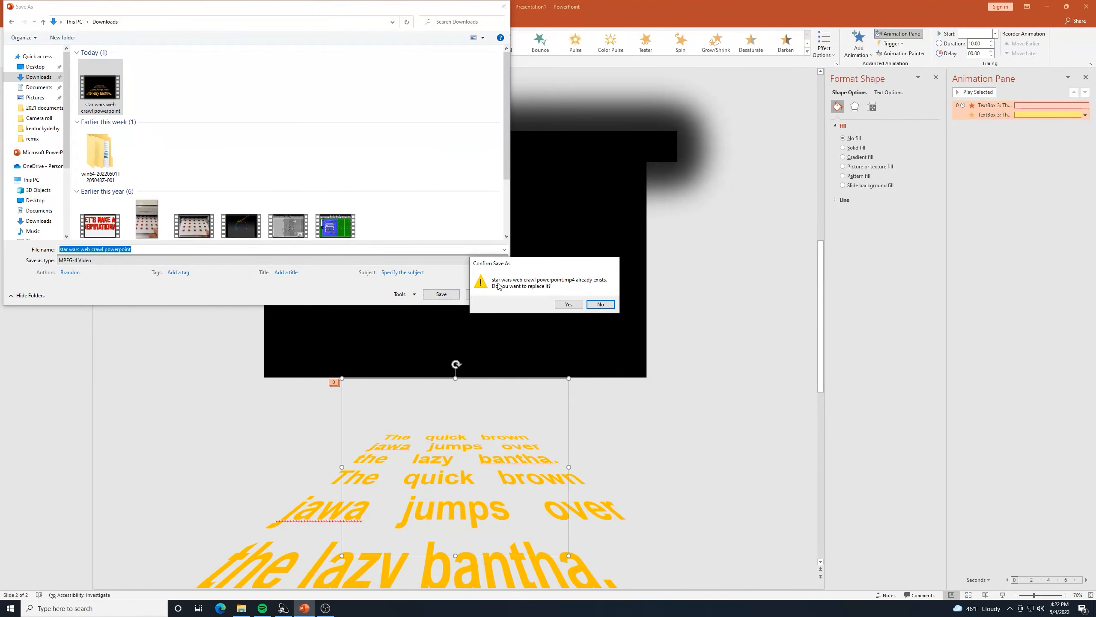
left_click(570, 305)
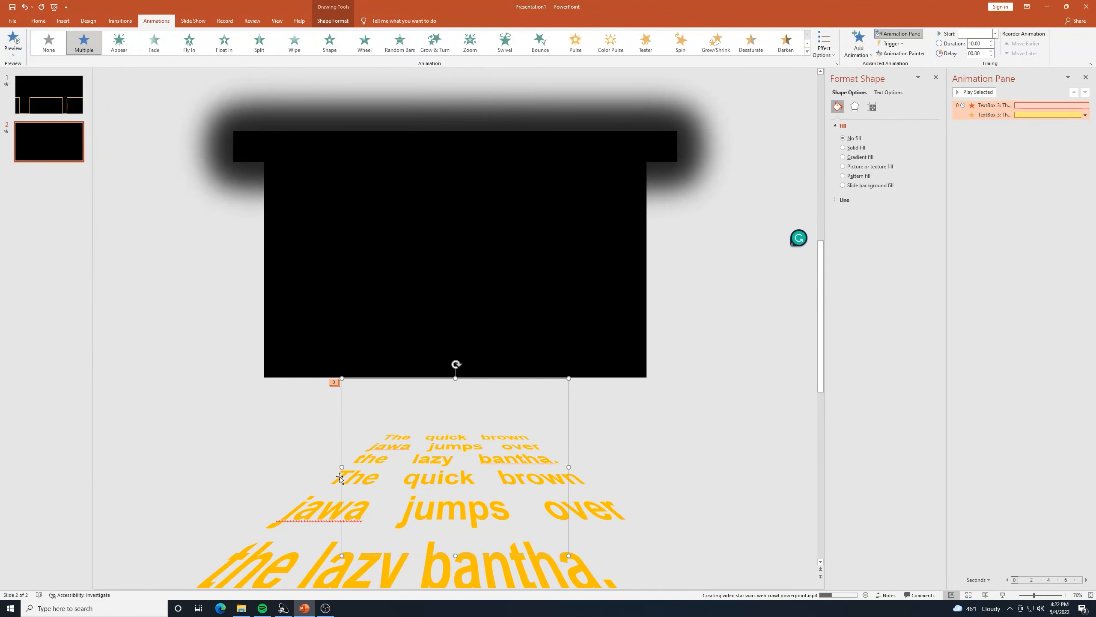
Play the re-exported star wars crawl MP4 from Downloads, then return to PowerPoint.
left_click(250, 607)
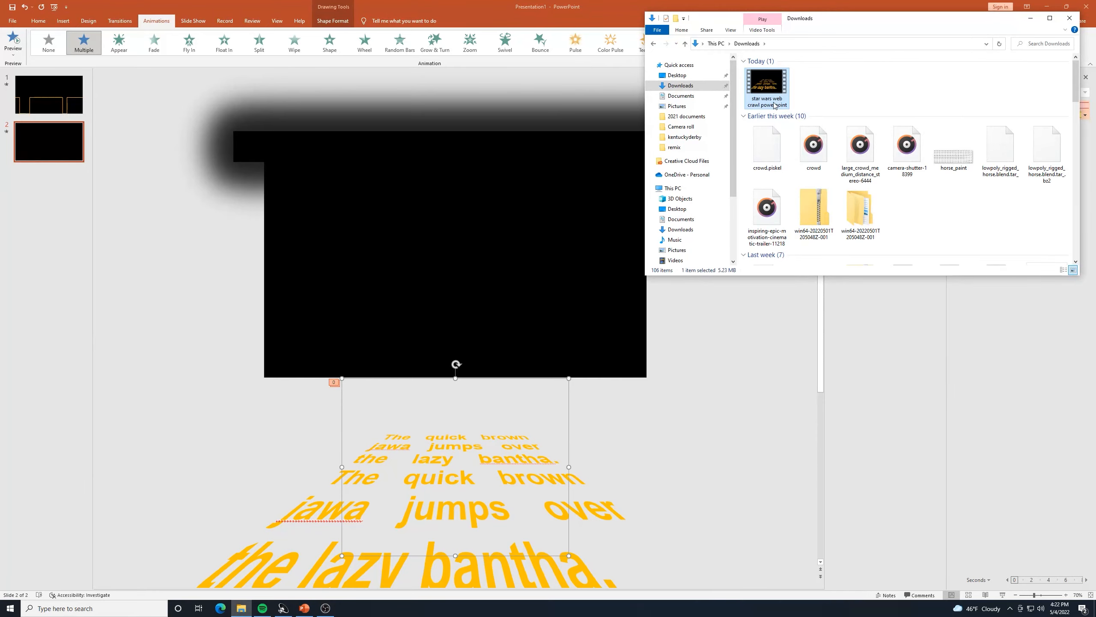
double_click(769, 78)
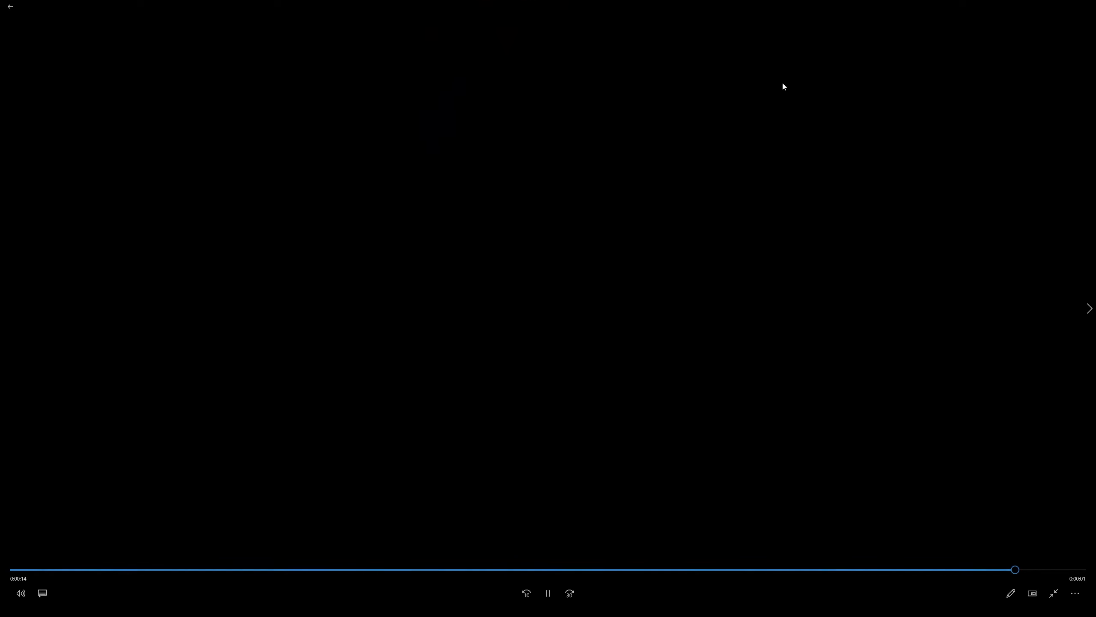
left_click(1065, 7)
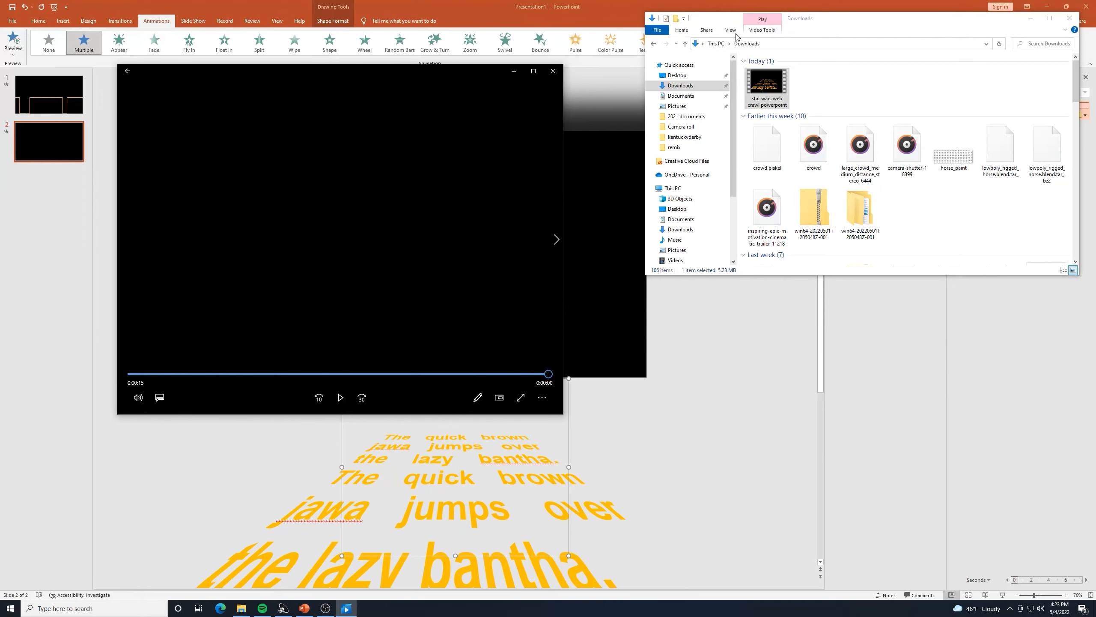
left_click(521, 4)
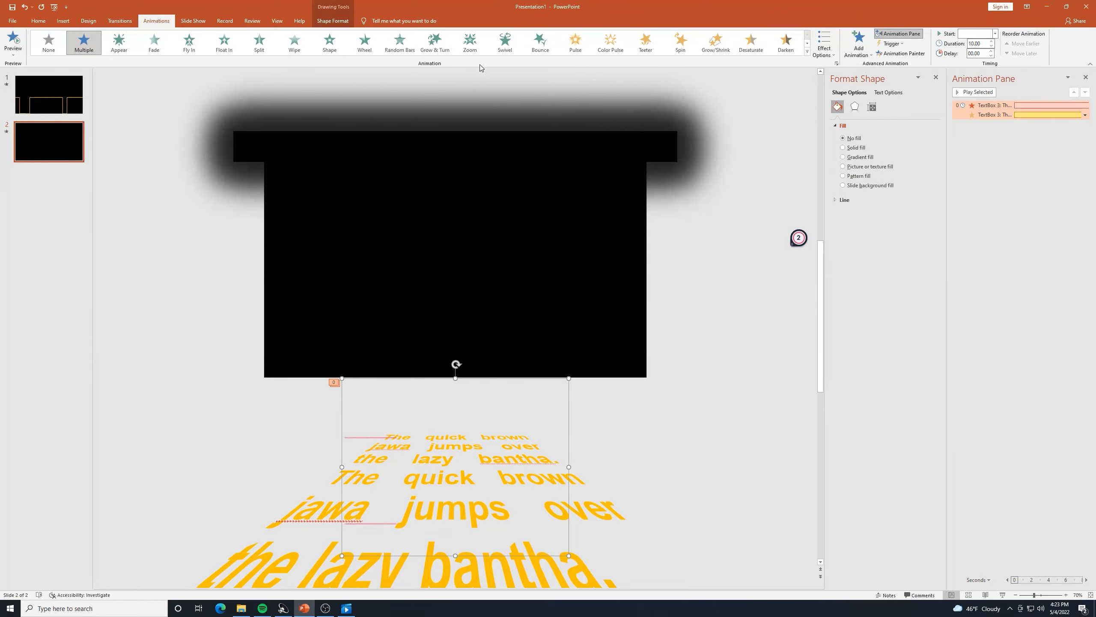